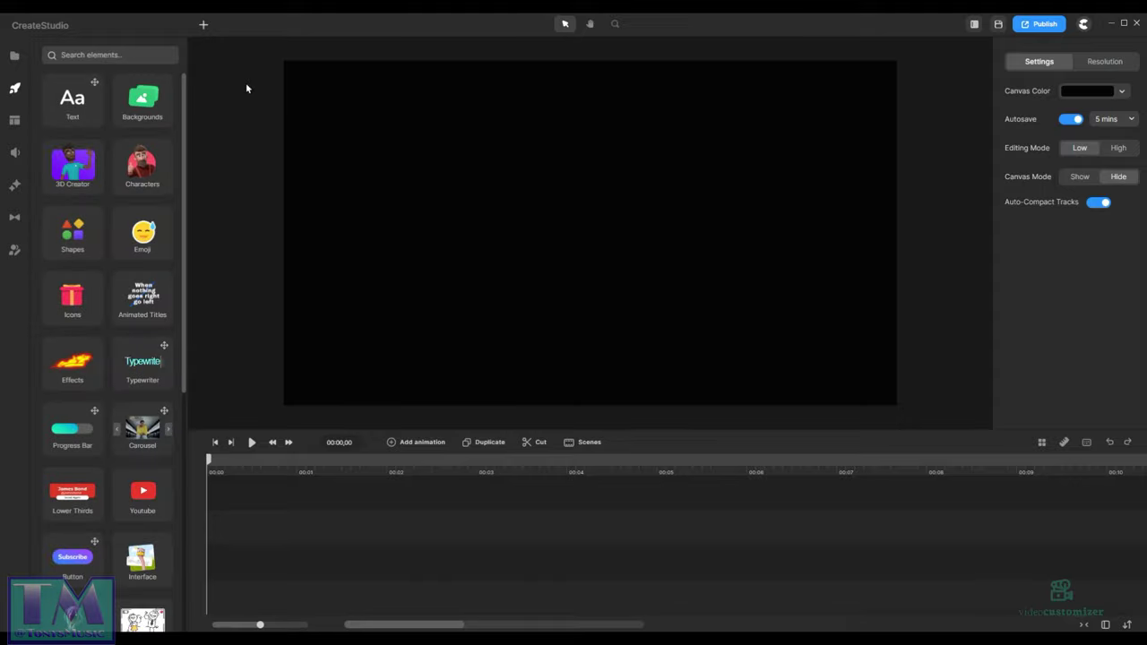
Step: Scroll the Backgrounds library down to Burger Restaurant and drag it onto the canvas
{"action": "left_click", "coordinate": [141, 102]}
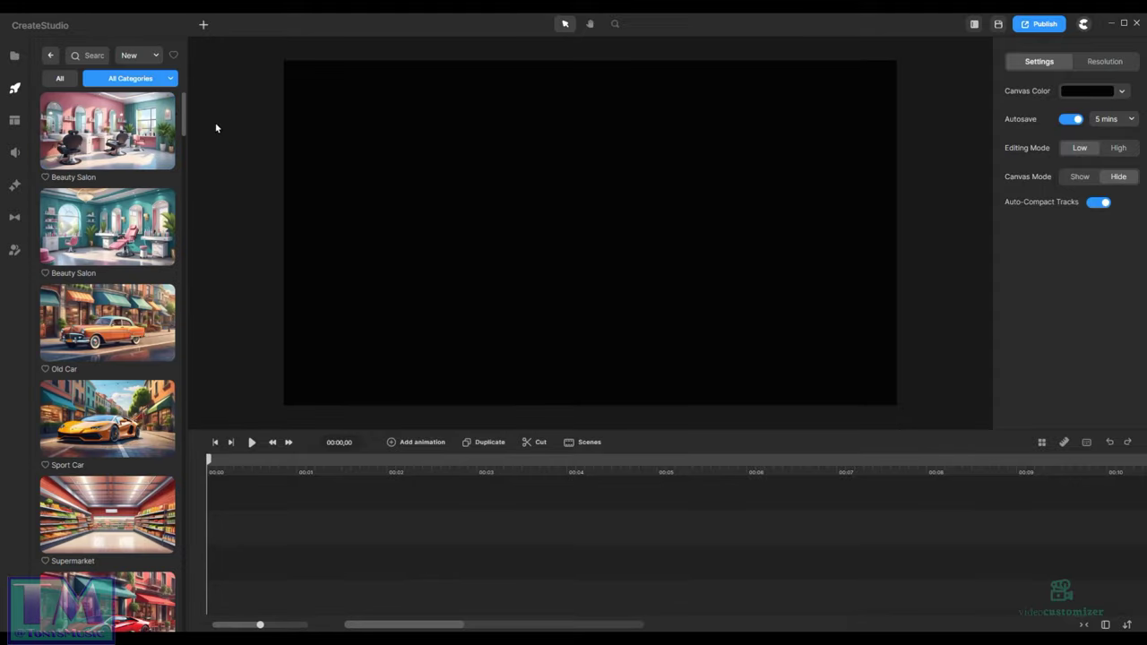
{"action": "scroll", "coordinate": [132, 268], "scroll_direction": "down", "scroll_amount": 10}
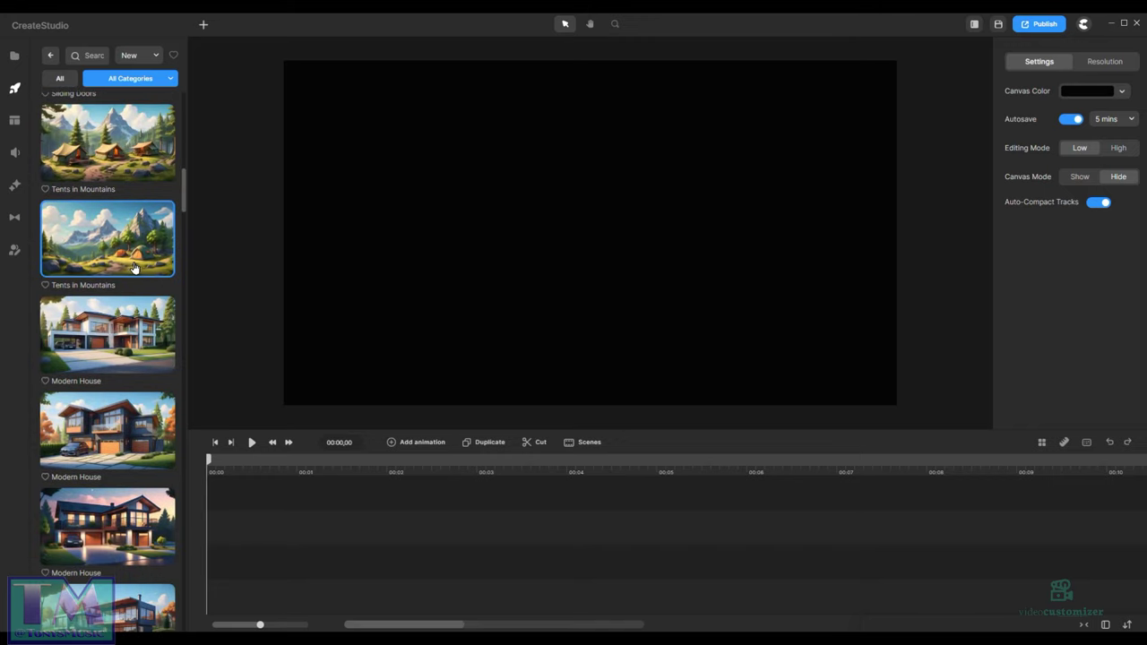
{"action": "scroll", "coordinate": [134, 269], "scroll_direction": "down", "scroll_amount": 5}
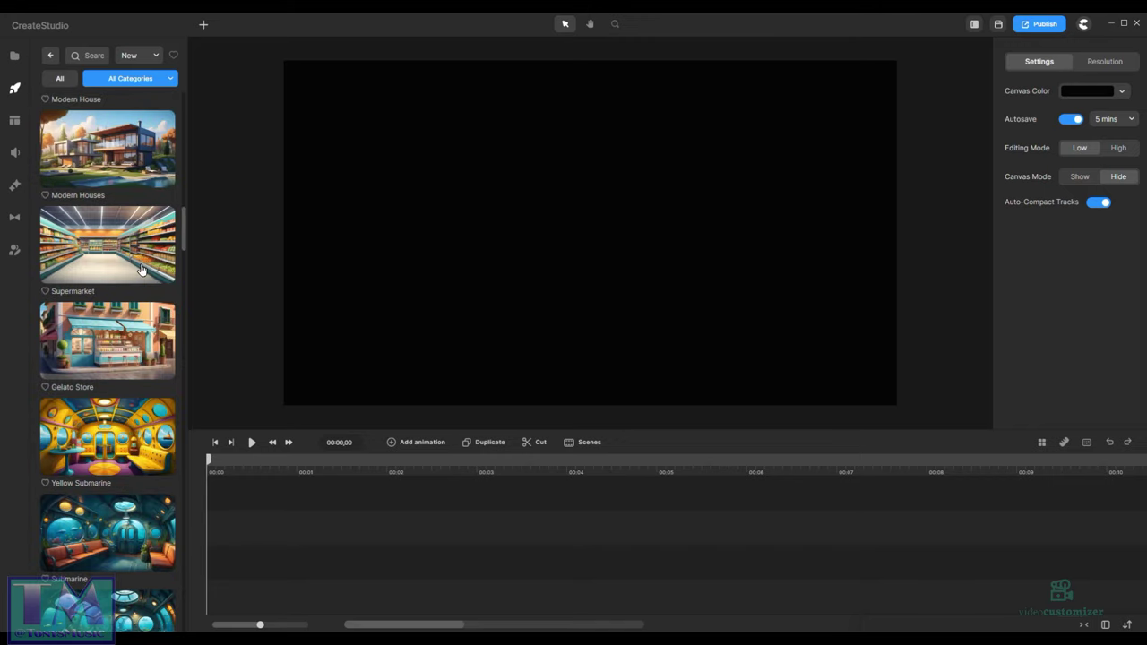
{"action": "scroll", "coordinate": [141, 269], "scroll_direction": "down", "scroll_amount": 10}
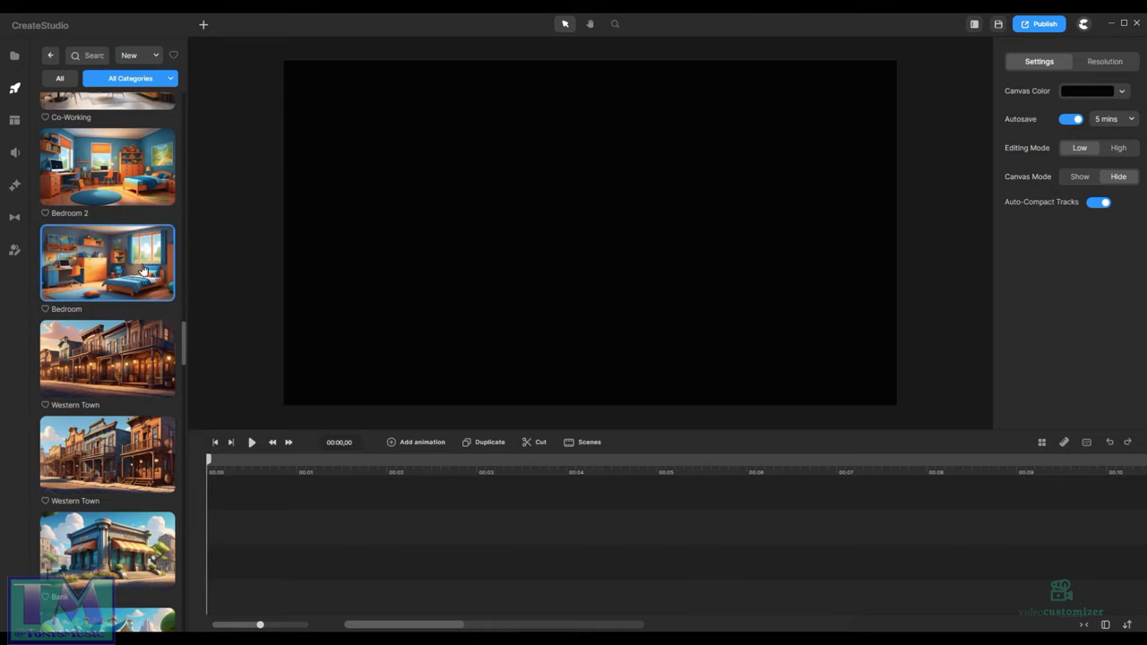
{"action": "scroll", "coordinate": [142, 268], "scroll_direction": "down", "scroll_amount": 5}
{"action": "scroll", "coordinate": [142, 269], "scroll_direction": "down", "scroll_amount": 3}
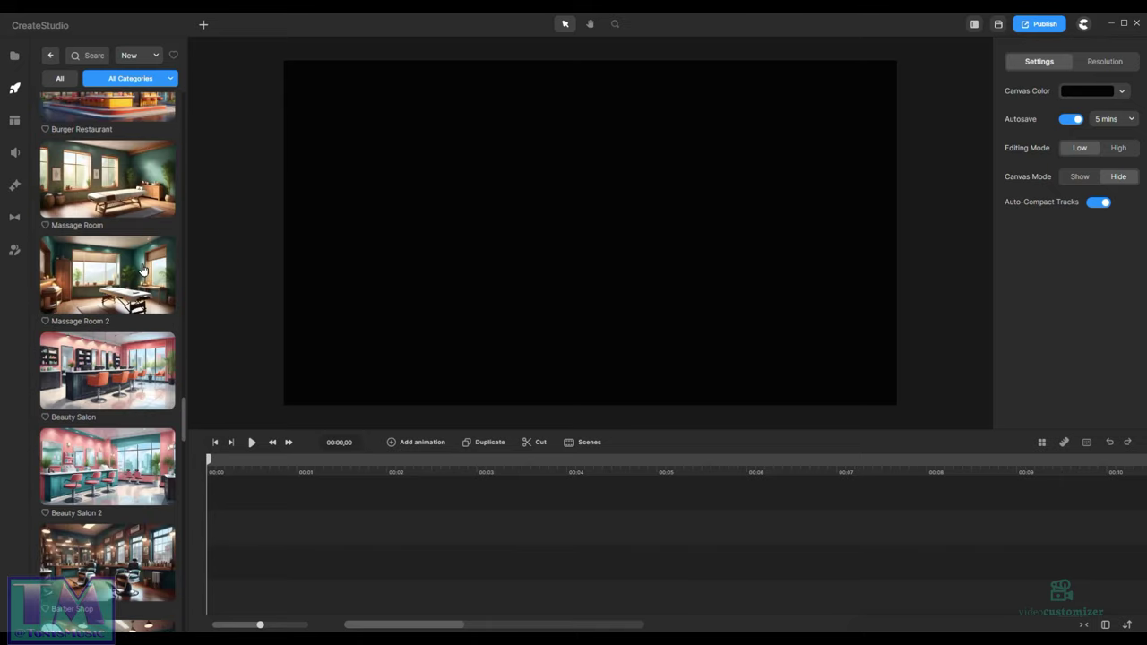
{"action": "scroll", "coordinate": [141, 269], "scroll_direction": "down", "scroll_amount": 10}
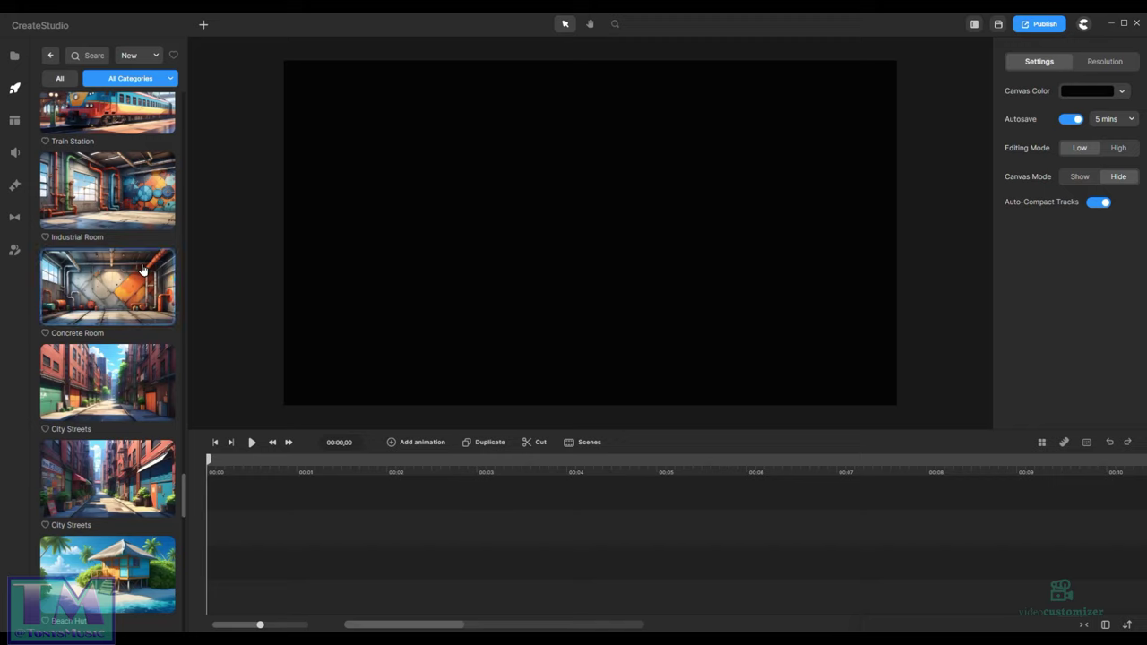
{"action": "scroll", "coordinate": [142, 269], "scroll_direction": "down", "scroll_amount": 5}
{"action": "scroll", "coordinate": [142, 269], "scroll_direction": "down", "scroll_amount": 4}
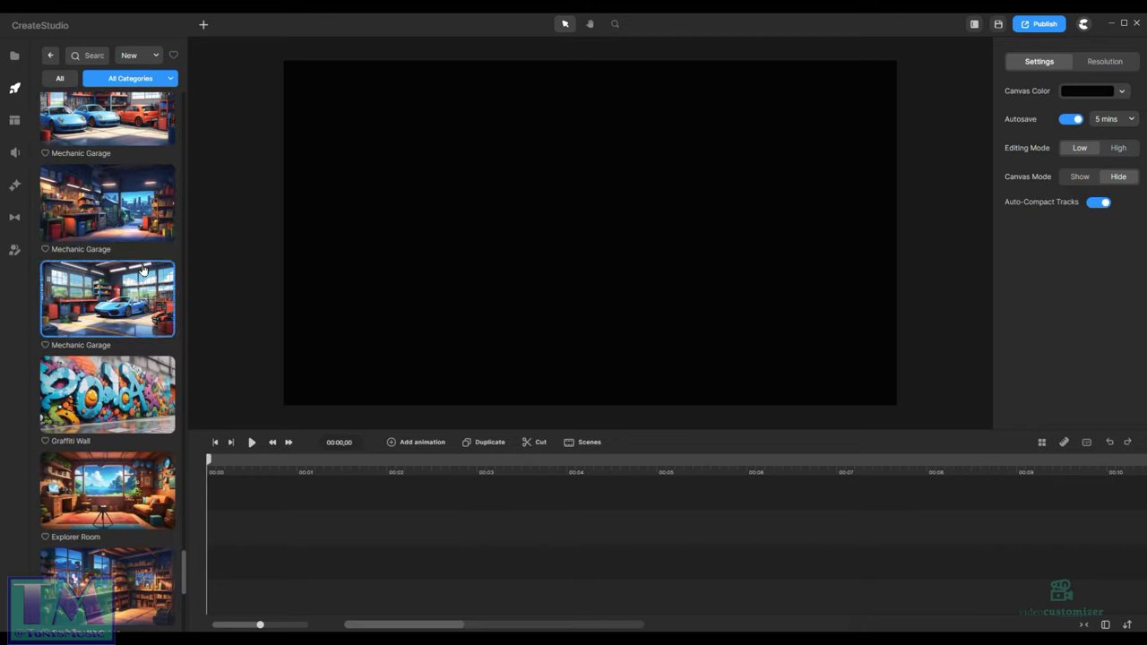
{"action": "scroll", "coordinate": [142, 269], "scroll_direction": "down", "scroll_amount": 10}
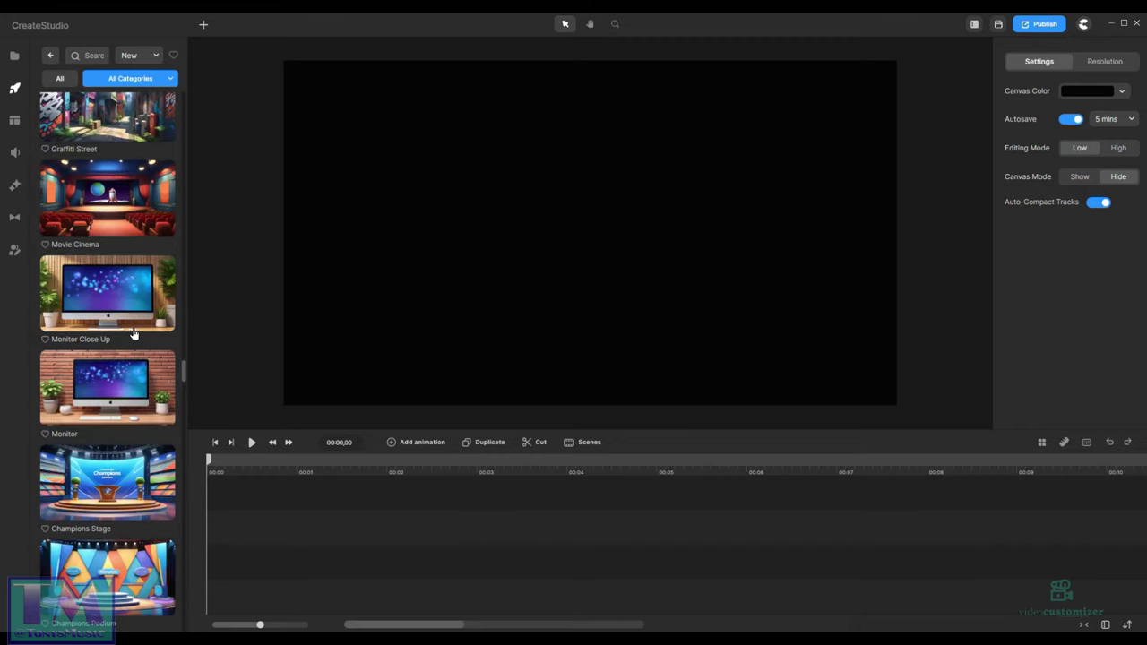
{"action": "scroll", "coordinate": [133, 333], "scroll_direction": "down", "scroll_amount": 10}
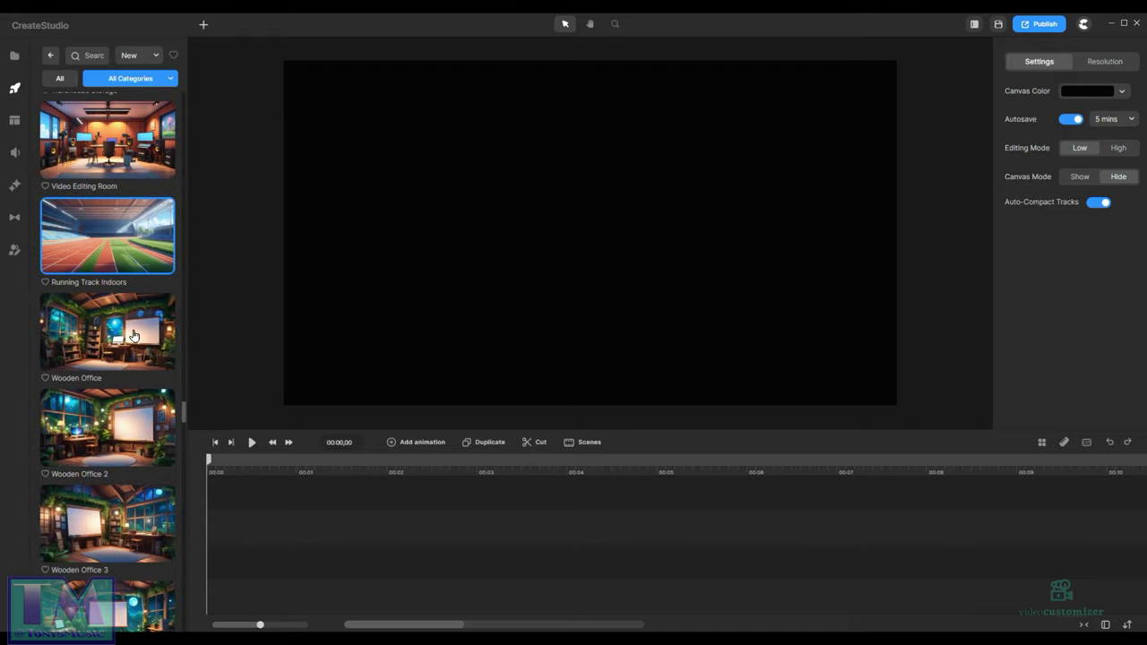
{"action": "scroll", "coordinate": [132, 335], "scroll_direction": "down", "scroll_amount": 6}
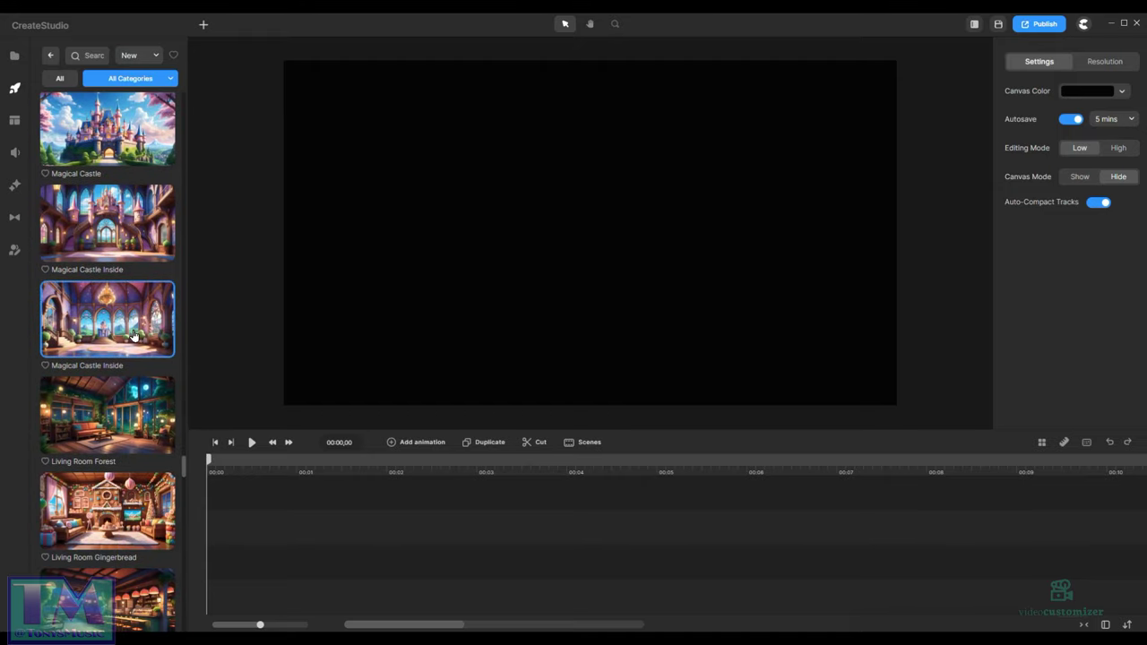
{"action": "scroll", "coordinate": [133, 334], "scroll_direction": "down", "scroll_amount": 5}
{"action": "scroll", "coordinate": [132, 334], "scroll_direction": "down", "scroll_amount": 15}
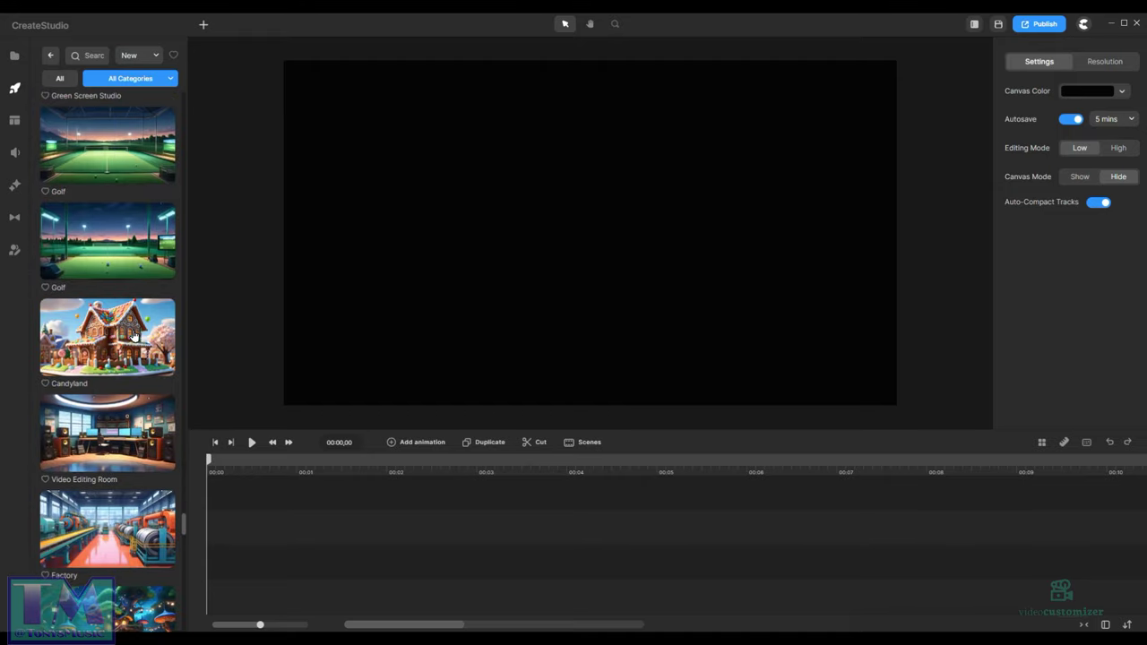
{"action": "scroll", "coordinate": [132, 334], "scroll_direction": "down", "scroll_amount": 8}
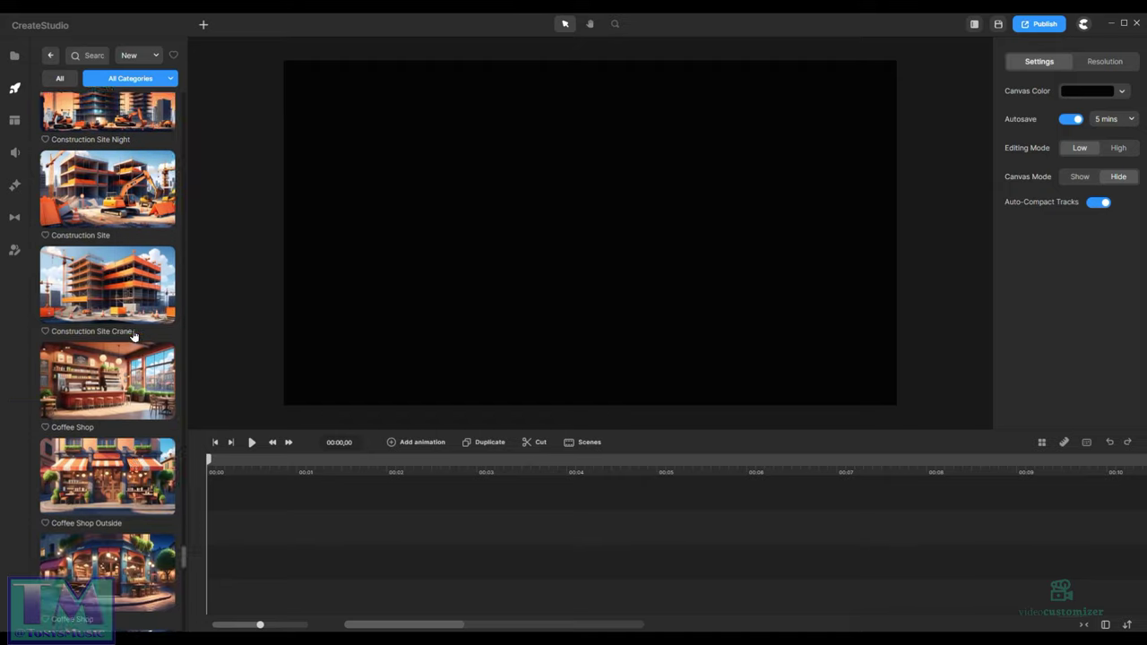
{"action": "scroll", "coordinate": [133, 334], "scroll_direction": "down", "scroll_amount": 10}
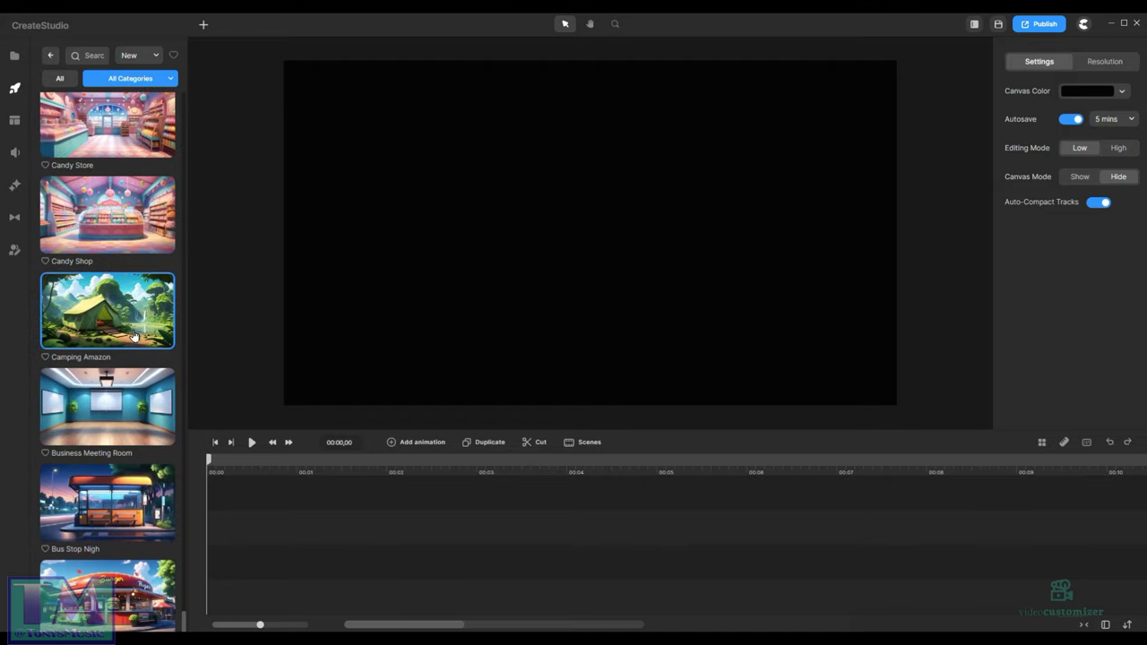
{"action": "scroll", "coordinate": [133, 335], "scroll_direction": "down", "scroll_amount": 3}
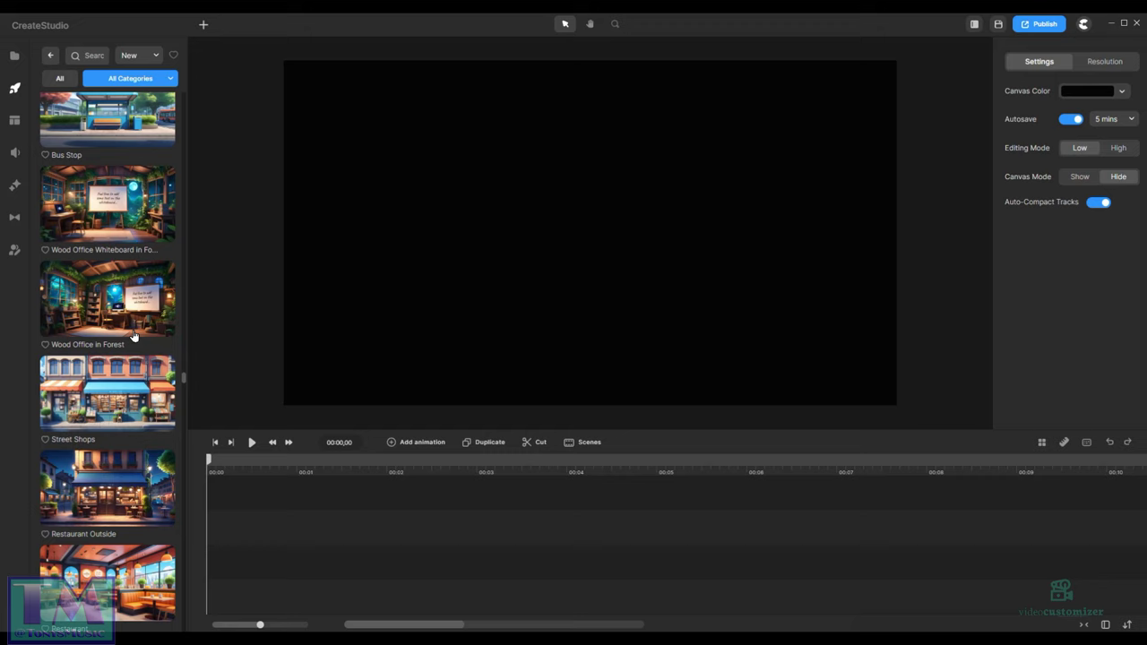
{"action": "scroll", "coordinate": [133, 334], "scroll_direction": "down", "scroll_amount": 10}
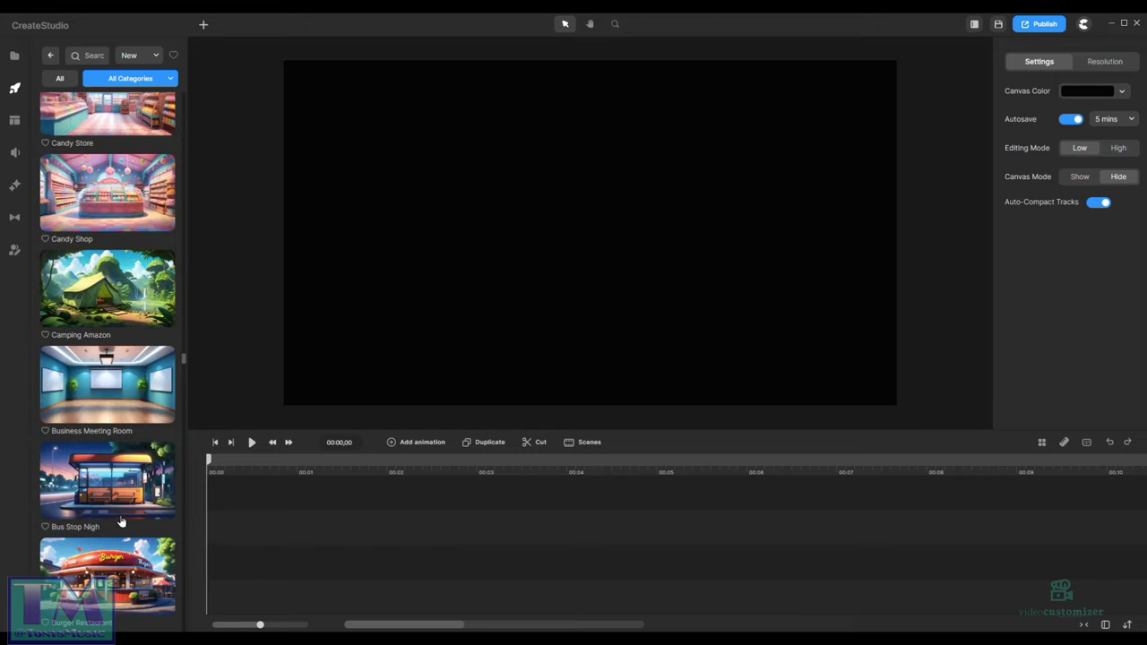
{"action": "left_click_drag", "start_coordinate": [114, 564], "coordinate": [808, 316]}
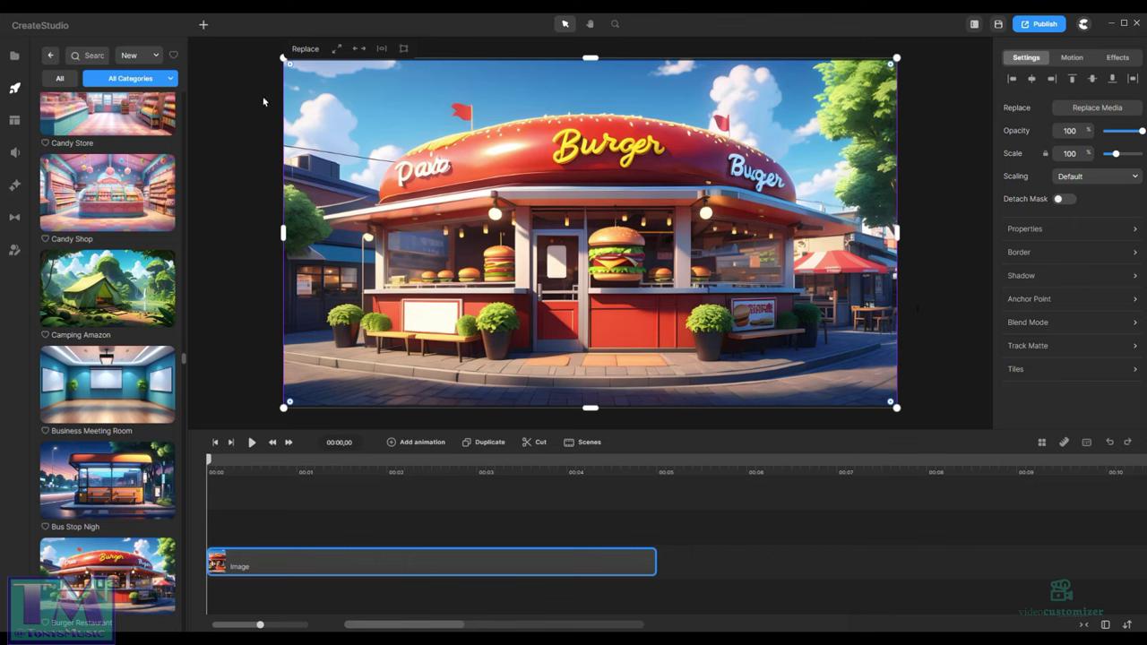
Step: Stretch the Burger Restaurant image clip on the timeline past the 00:08,12 playhead
{"action": "left_click", "coordinate": [615, 25]}
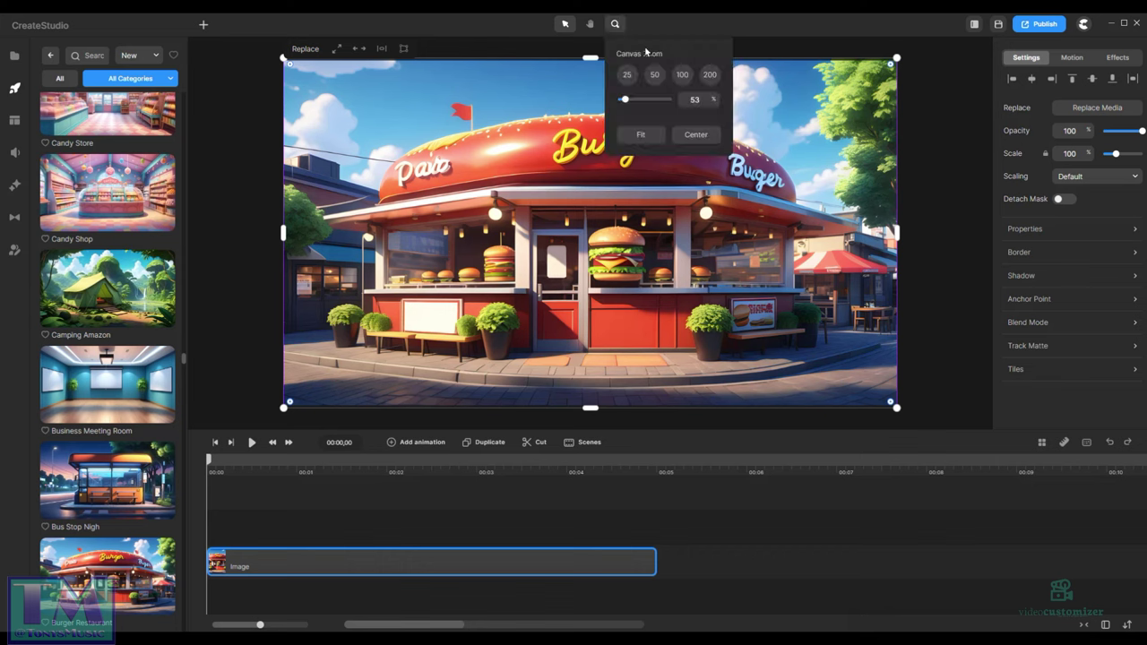
{"action": "left_click", "coordinate": [655, 562]}
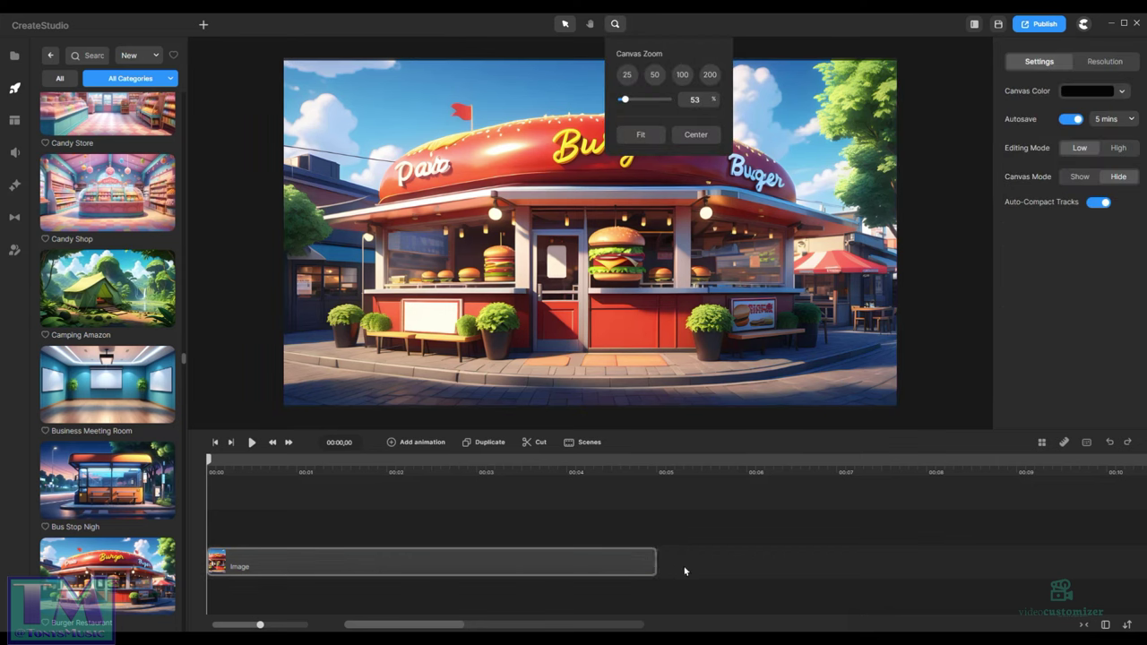
{"action": "left_click_drag", "start_coordinate": [655, 562], "coordinate": [832, 563]}
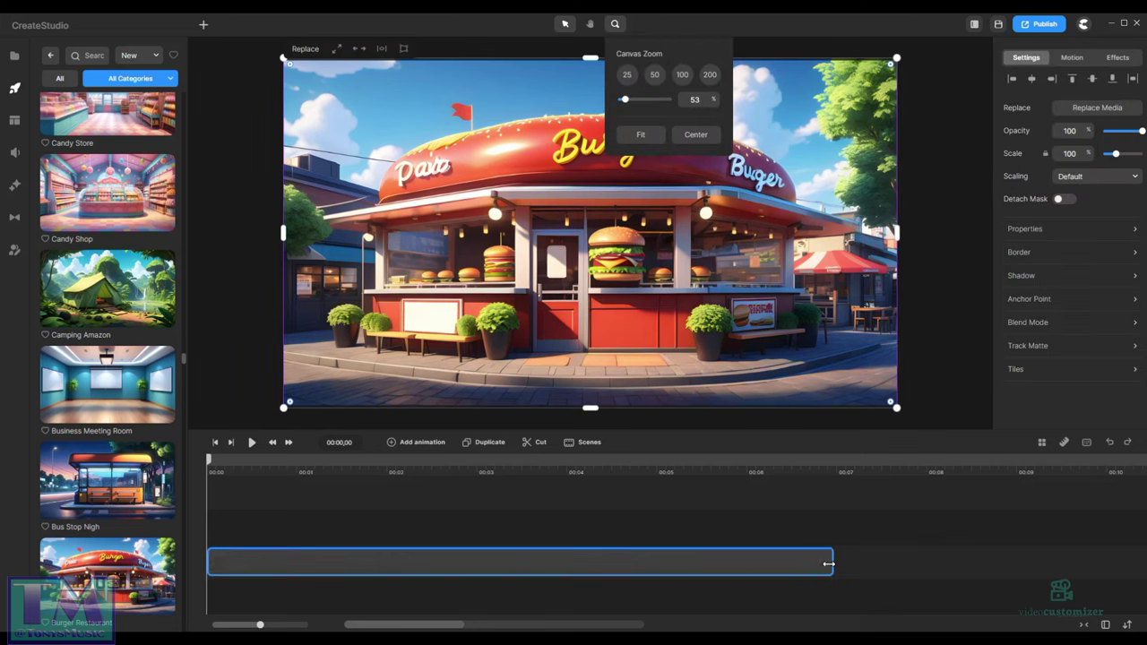
{"action": "left_click", "coordinate": [962, 466]}
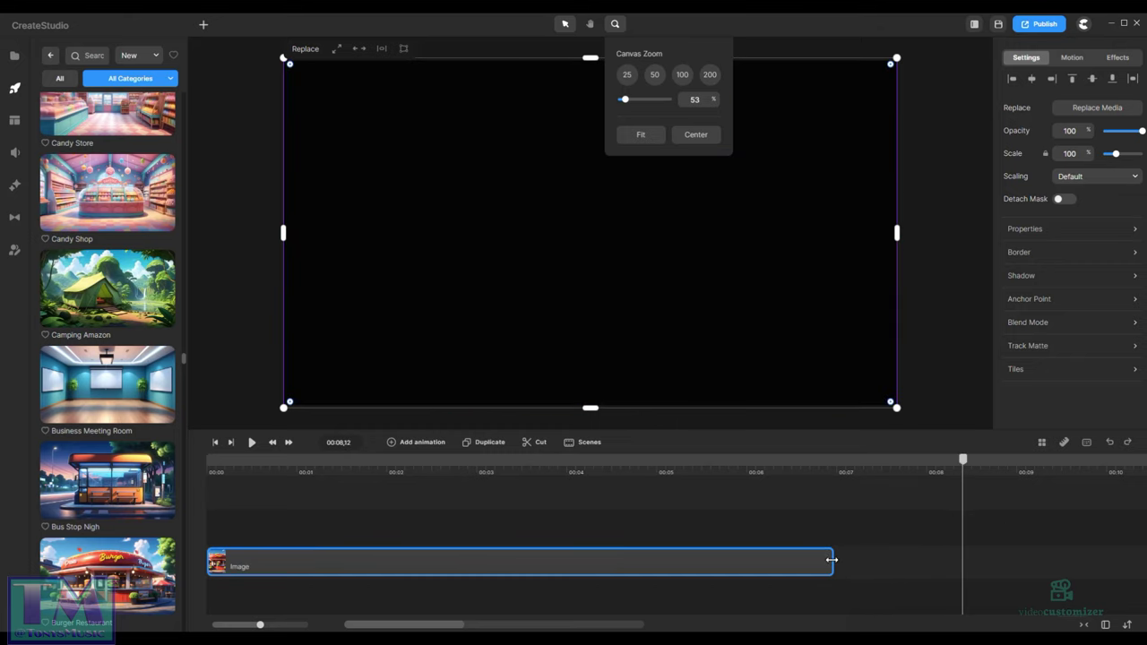
{"action": "left_click_drag", "start_coordinate": [828, 559], "coordinate": [1134, 560]}
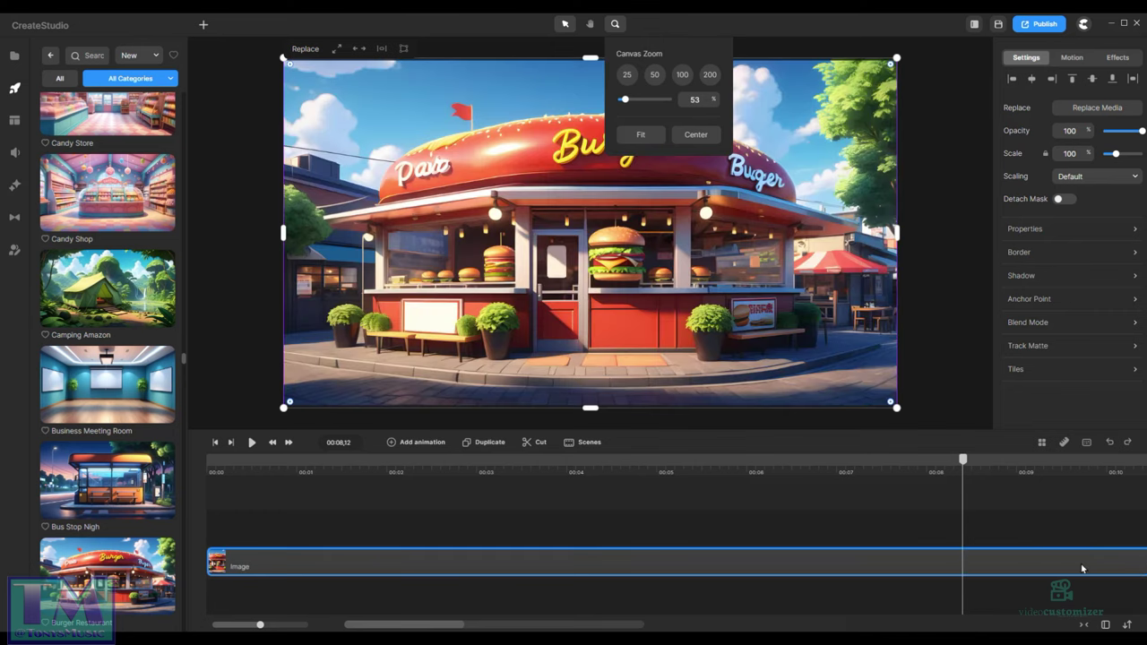
Step: Zoom the canvas to 200%, pan to the top-right tree and flag, and pick the Pen tool
{"action": "left_click", "coordinate": [710, 75]}
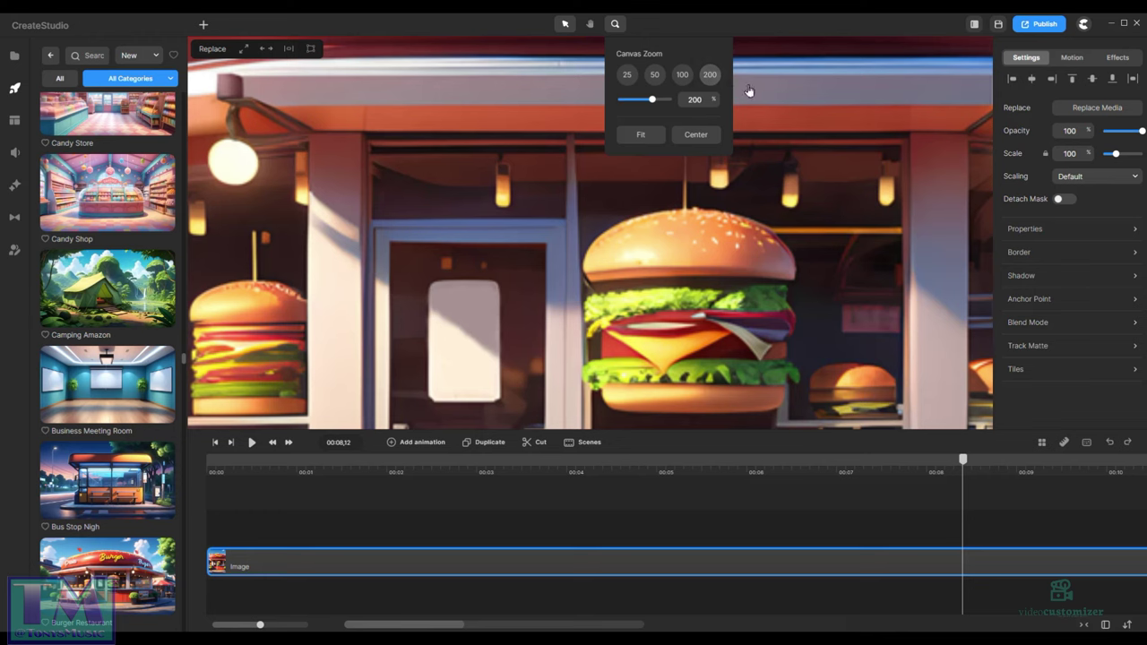
{"action": "left_click_drag", "start_coordinate": [823, 207], "coordinate": [488, 265]}
{"action": "left_click_drag", "start_coordinate": [870, 223], "coordinate": [577, 302]}
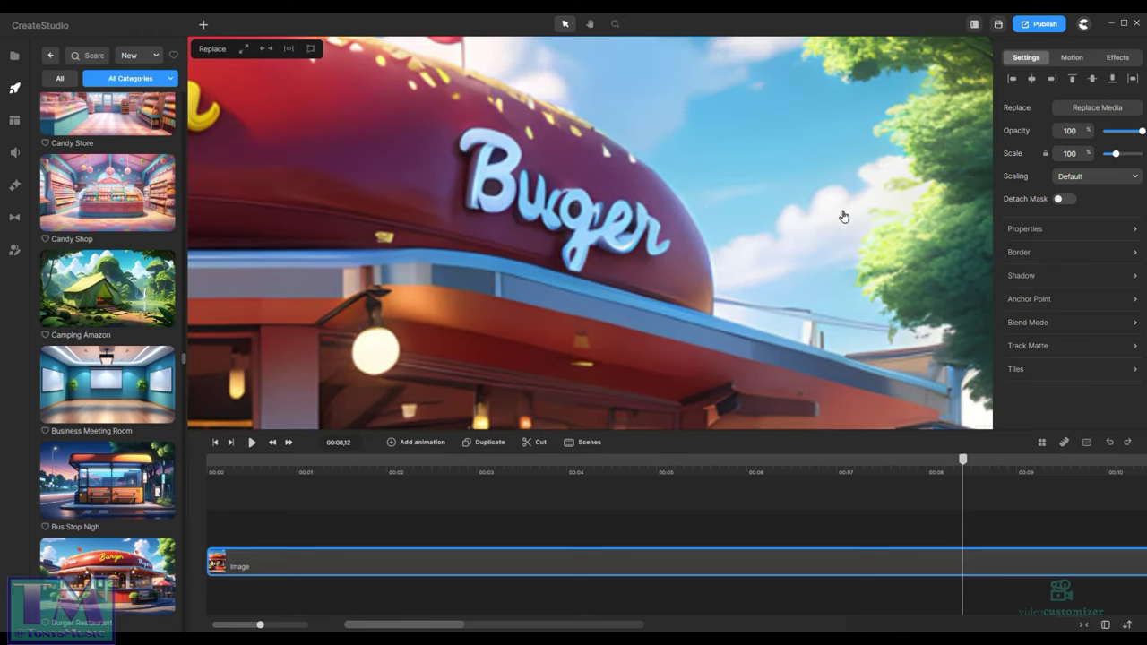
{"action": "left_click_drag", "start_coordinate": [842, 215], "coordinate": [751, 388]}
{"action": "left_click_drag", "start_coordinate": [673, 157], "coordinate": [635, 171]}
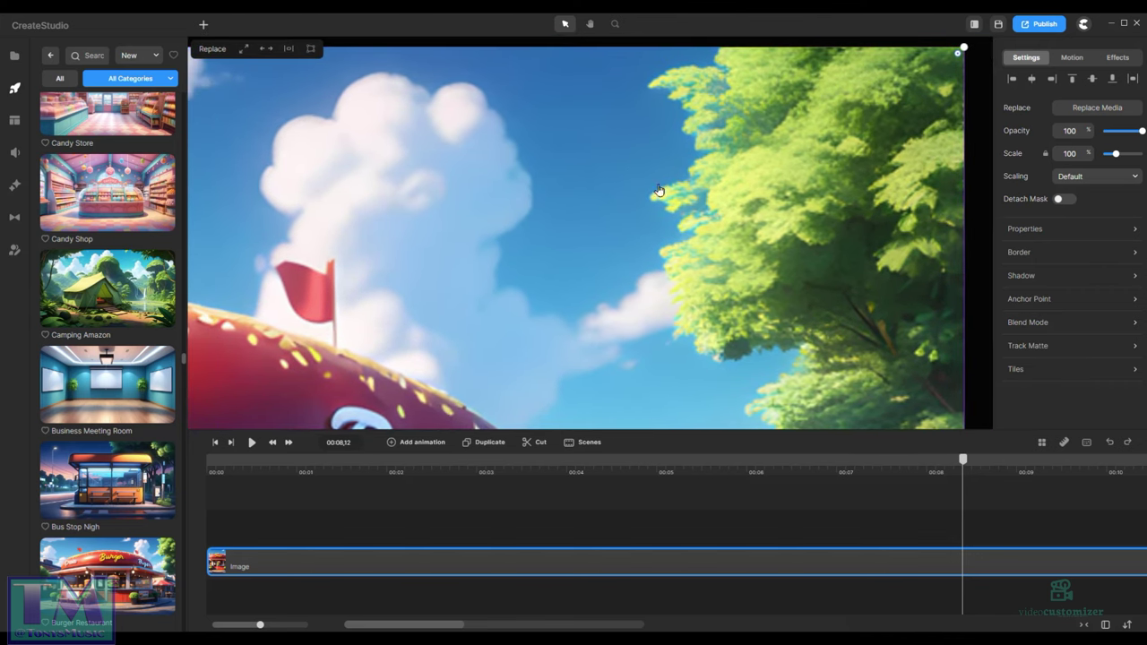
{"action": "left_click", "coordinate": [203, 27]}
{"action": "left_click", "coordinate": [223, 76]}
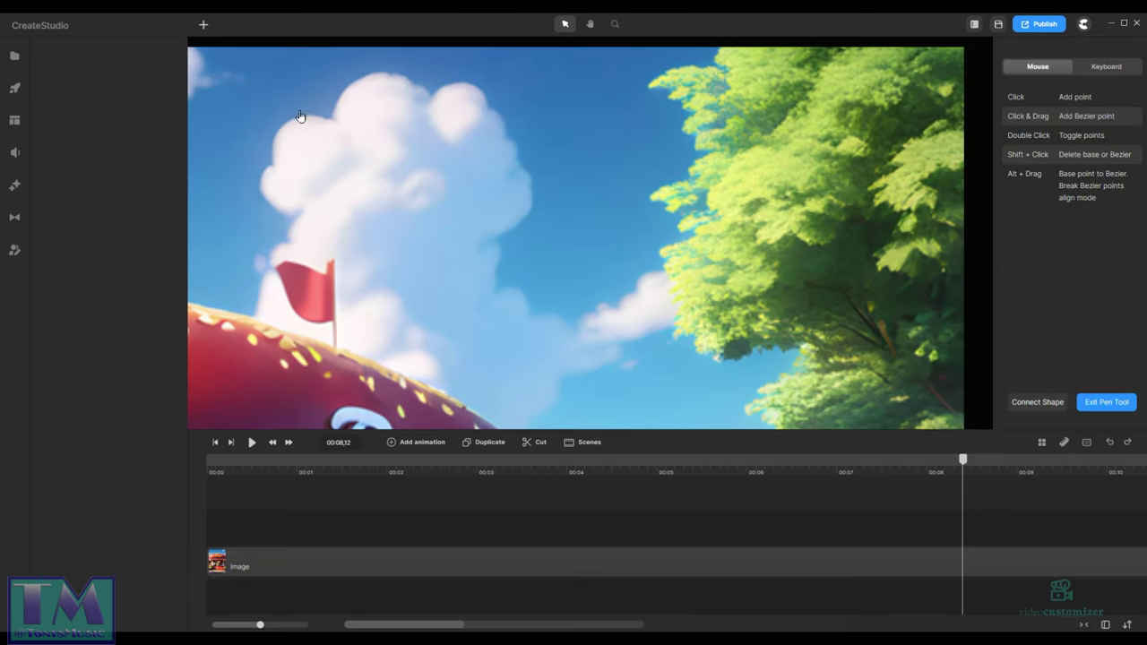
Step: Start the pen path at the treetop and trace the foliage left to the leftmost leaf tip
{"action": "left_click", "coordinate": [722, 49]}
{"action": "left_click", "coordinate": [720, 56]}
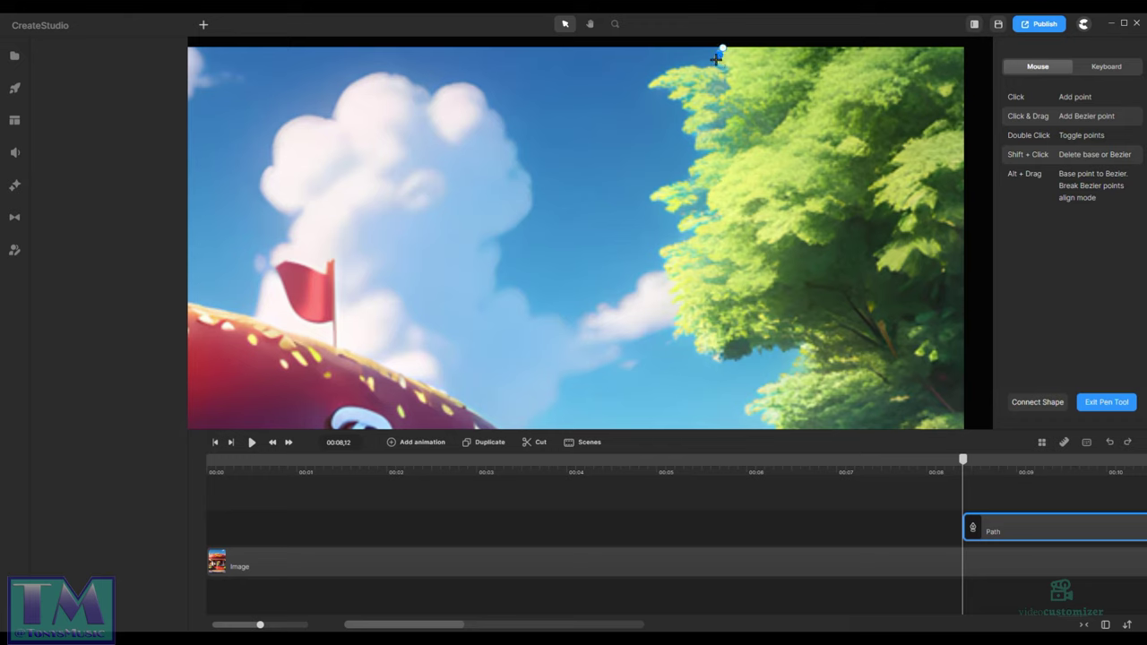
{"action": "left_click", "coordinate": [719, 61]}
{"action": "left_click", "coordinate": [732, 68]}
{"action": "left_click", "coordinate": [729, 75]}
{"action": "left_click", "coordinate": [713, 69]}
{"action": "left_click", "coordinate": [701, 68]}
{"action": "left_click", "coordinate": [690, 65]}
{"action": "left_click", "coordinate": [674, 70]}
{"action": "left_click", "coordinate": [650, 86]}
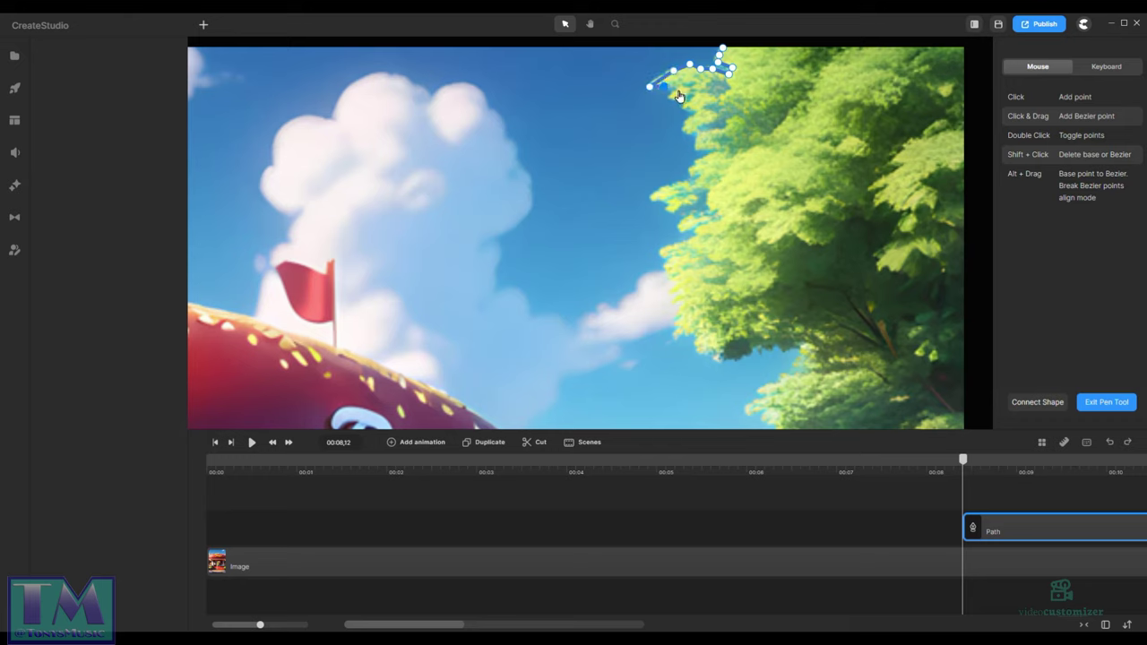
Step: Continue the path down the tree's left edge around the next leaf clump and indent
{"action": "left_click", "coordinate": [676, 88]}
{"action": "left_click", "coordinate": [670, 98]}
{"action": "left_click", "coordinate": [690, 97]}
{"action": "left_click", "coordinate": [685, 105]}
{"action": "left_click", "coordinate": [697, 109]}
{"action": "left_click", "coordinate": [687, 120]}
{"action": "left_click", "coordinate": [683, 130]}
{"action": "left_click", "coordinate": [699, 129]}
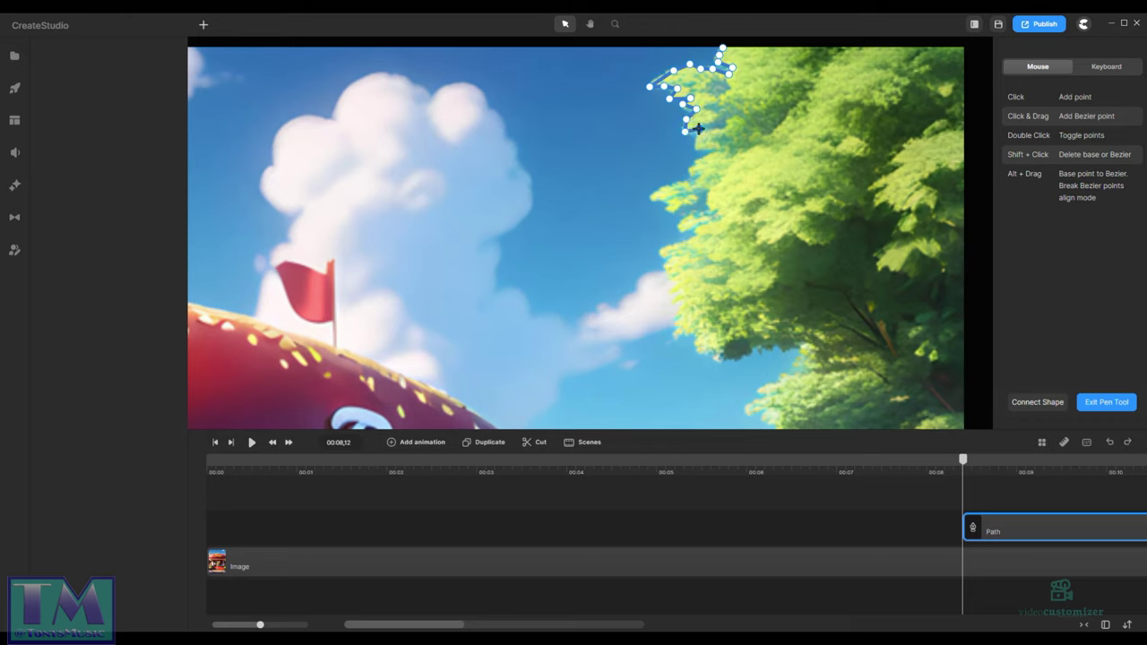
{"action": "left_click", "coordinate": [696, 145]}
{"action": "left_click", "coordinate": [718, 147]}
Step: Trace lower down the outline out to another leaf tip and back to the tree's edge
{"action": "left_click", "coordinate": [689, 169]}
{"action": "left_click", "coordinate": [691, 175]}
{"action": "left_click", "coordinate": [695, 179]}
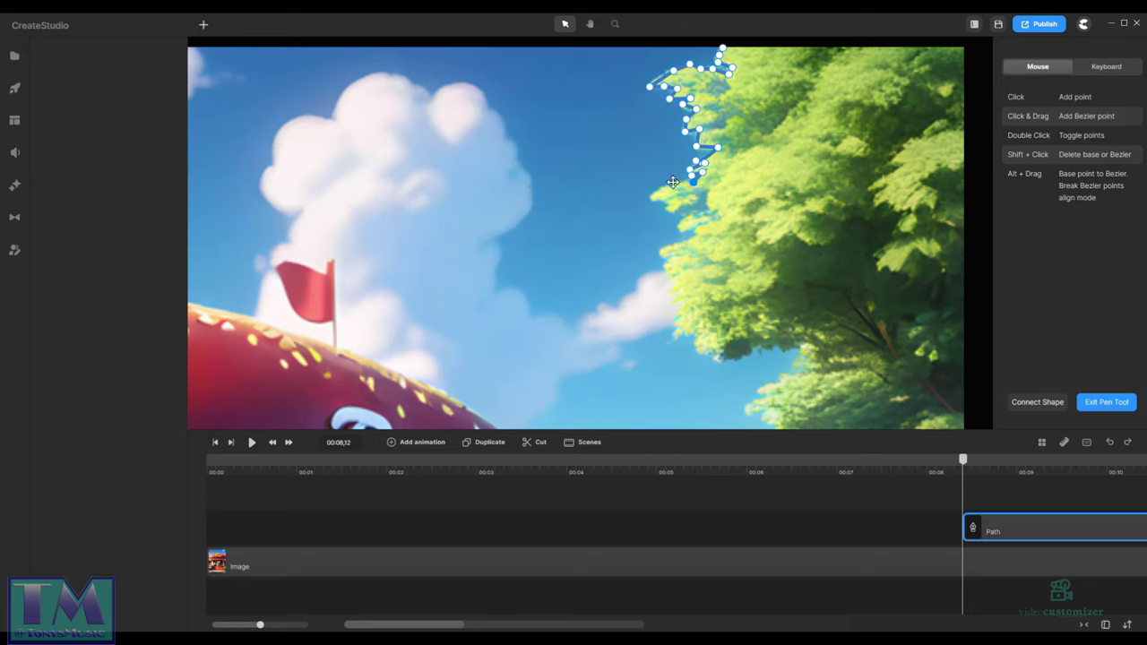
{"action": "left_click", "coordinate": [673, 182]}
{"action": "left_click", "coordinate": [653, 190]}
{"action": "left_click", "coordinate": [649, 198]}
{"action": "left_click", "coordinate": [673, 213]}
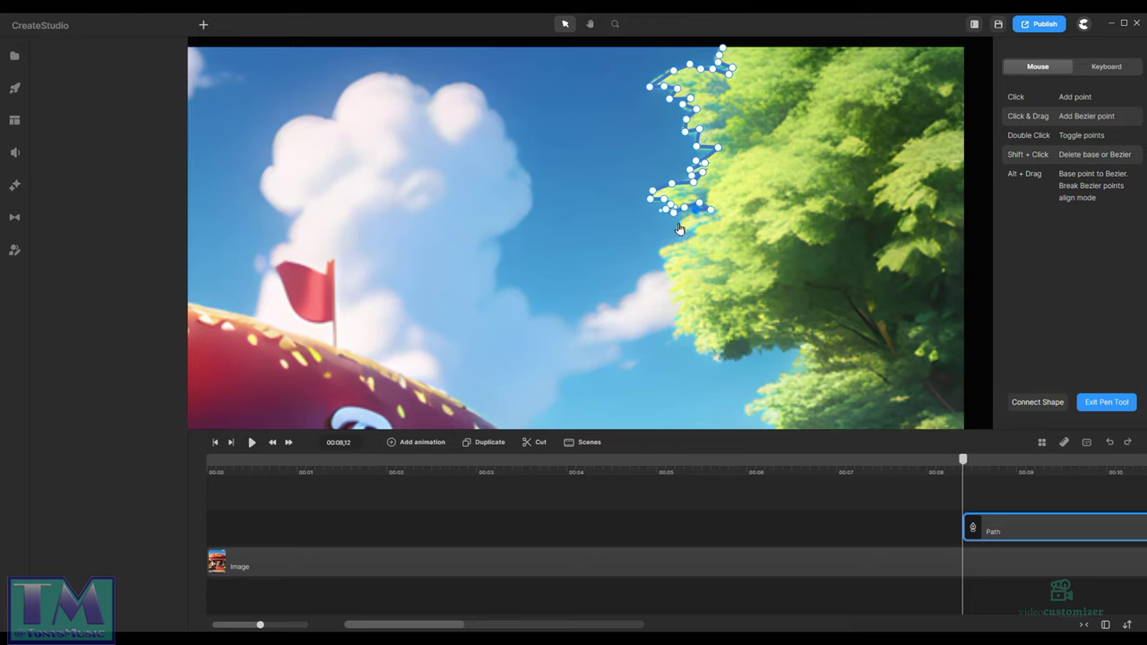
Step: Extend the path with a curved point and down the tree's left side to the foliage edge
{"action": "left_click_drag", "start_coordinate": [682, 231], "coordinate": [707, 221]}
{"action": "left_click", "coordinate": [661, 246]}
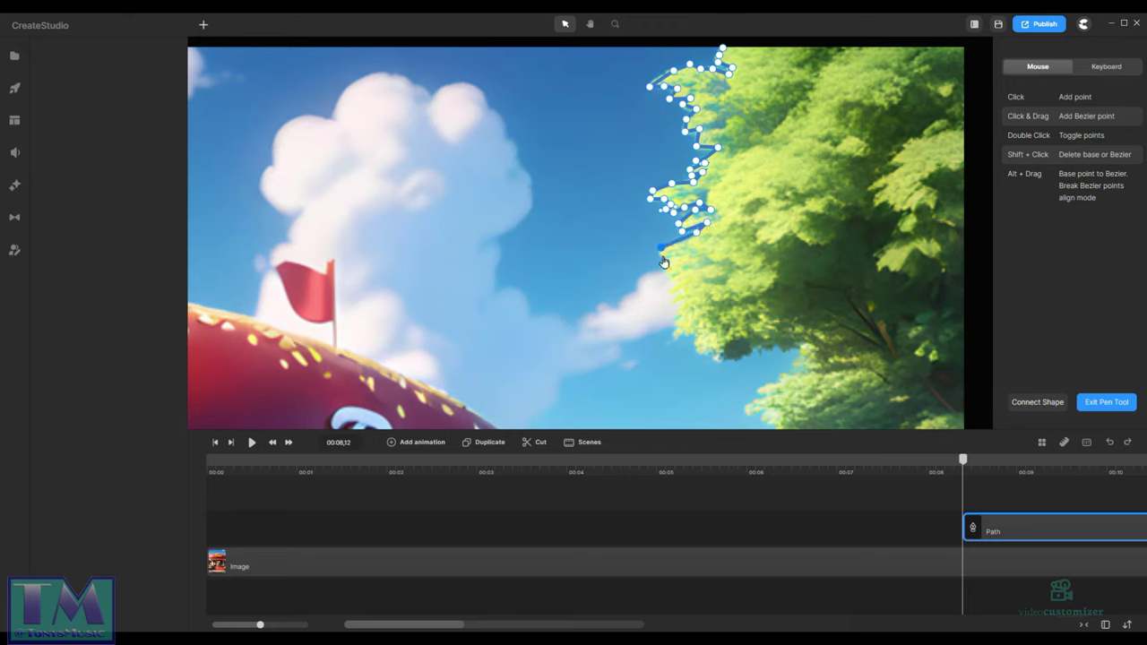
{"action": "left_click", "coordinate": [664, 255]}
{"action": "left_click", "coordinate": [666, 266]}
{"action": "left_click", "coordinate": [669, 276]}
{"action": "left_click", "coordinate": [672, 288]}
{"action": "left_click", "coordinate": [681, 288]}
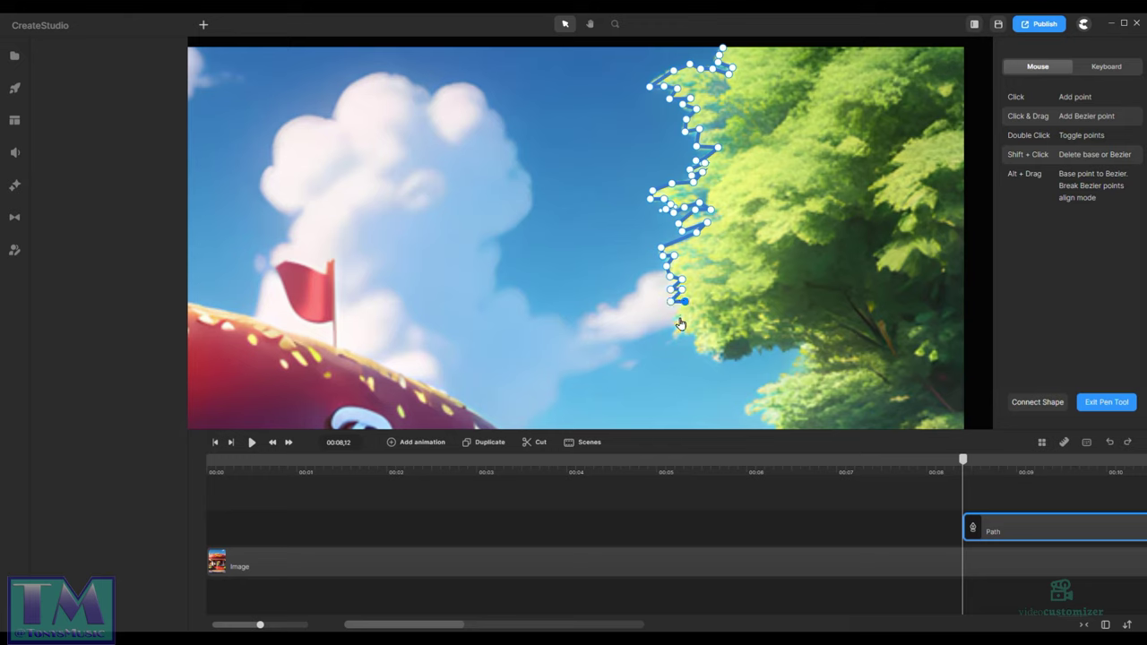
{"action": "left_click", "coordinate": [681, 314]}
{"action": "left_click", "coordinate": [676, 325]}
{"action": "left_click", "coordinate": [677, 329]}
{"action": "left_click", "coordinate": [673, 338]}
Step: Trace the lower foliage's bottom contour rightward across the leaves and leaf gaps
{"action": "left_click", "coordinate": [692, 333]}
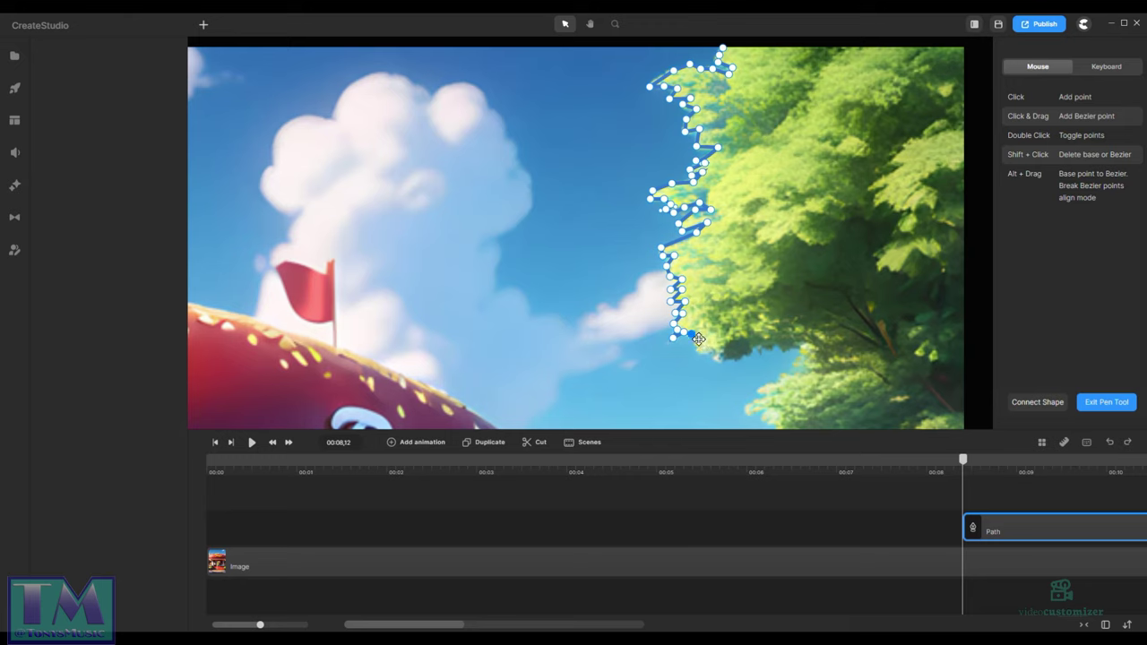
{"action": "left_click", "coordinate": [697, 342]}
{"action": "left_click", "coordinate": [704, 351]}
{"action": "left_click", "coordinate": [714, 352]}
{"action": "left_click", "coordinate": [717, 361]}
{"action": "left_click", "coordinate": [737, 358]}
{"action": "left_click", "coordinate": [753, 348]}
{"action": "left_click", "coordinate": [766, 344]}
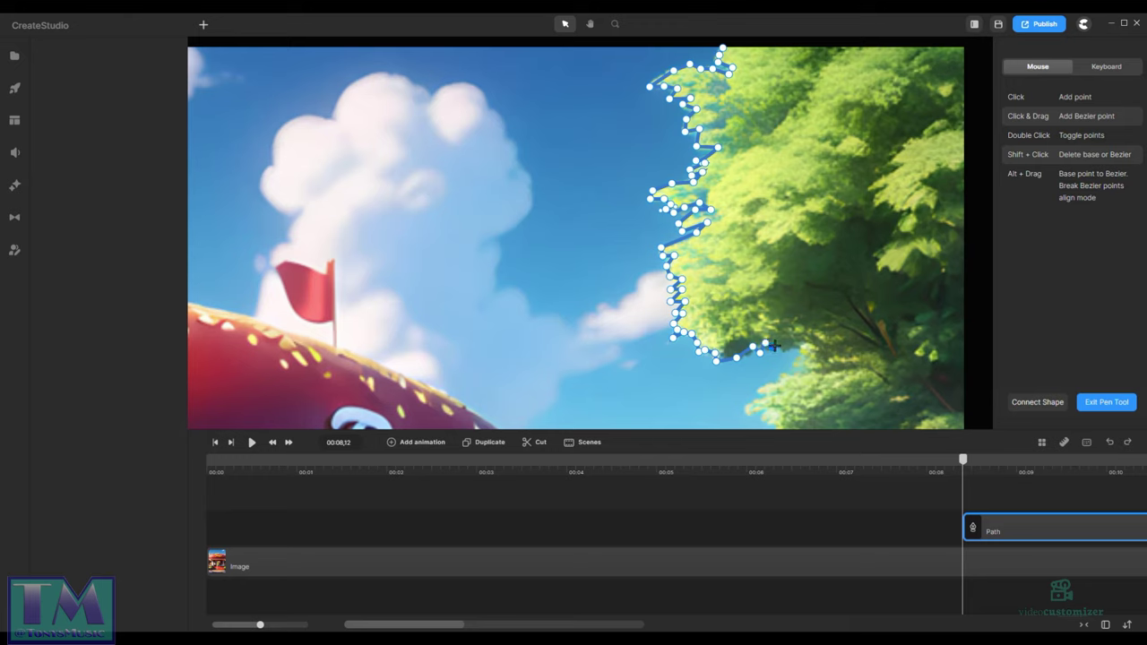
{"action": "left_click", "coordinate": [777, 342]}
{"action": "left_click", "coordinate": [784, 348]}
{"action": "left_click", "coordinate": [798, 345]}
{"action": "left_click", "coordinate": [810, 341]}
{"action": "left_click", "coordinate": [800, 354]}
Step: Add curved points turning down-left along the leaves toward the bottom of the view
{"action": "left_click_drag", "start_coordinate": [795, 364], "coordinate": [806, 364]}
{"action": "left_click_drag", "start_coordinate": [796, 365], "coordinate": [779, 377]}
{"action": "left_click_drag", "start_coordinate": [777, 383], "coordinate": [767, 385]}
{"action": "left_click", "coordinate": [766, 385]}
{"action": "left_click", "coordinate": [755, 391]}
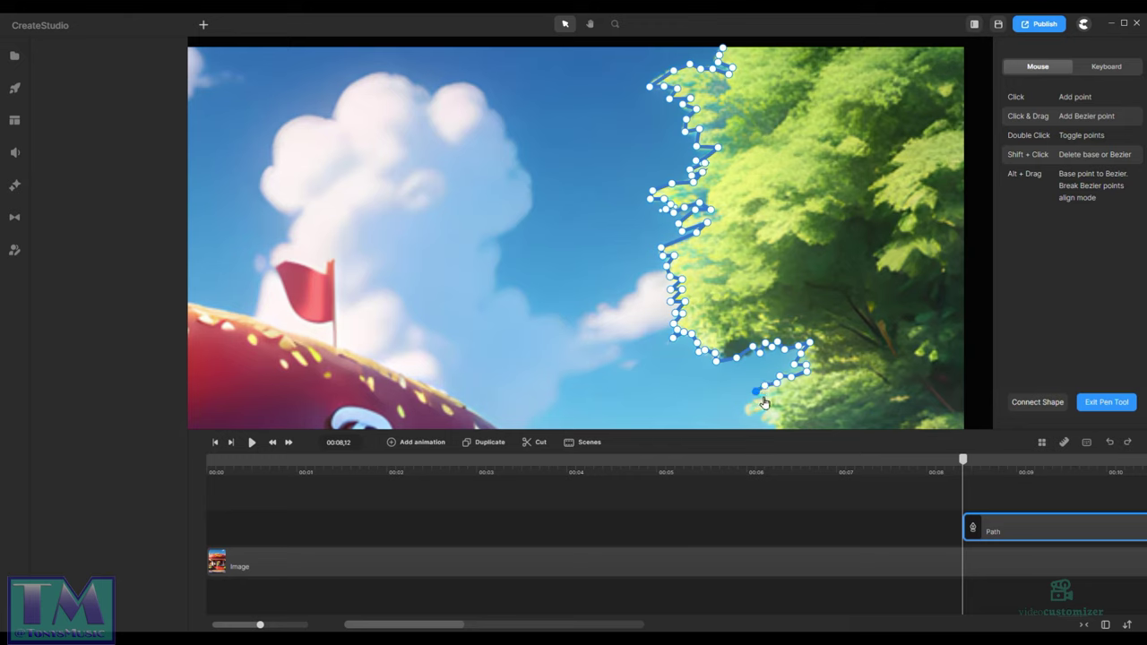
{"action": "left_click", "coordinate": [765, 394]}
{"action": "left_click", "coordinate": [775, 422]}
{"action": "left_click", "coordinate": [591, 25]}
Step: Pan to show the Burger sign, lamp and awning, and nudge the path's last point down
{"action": "left_click_drag", "start_coordinate": [597, 182], "coordinate": [607, 84]}
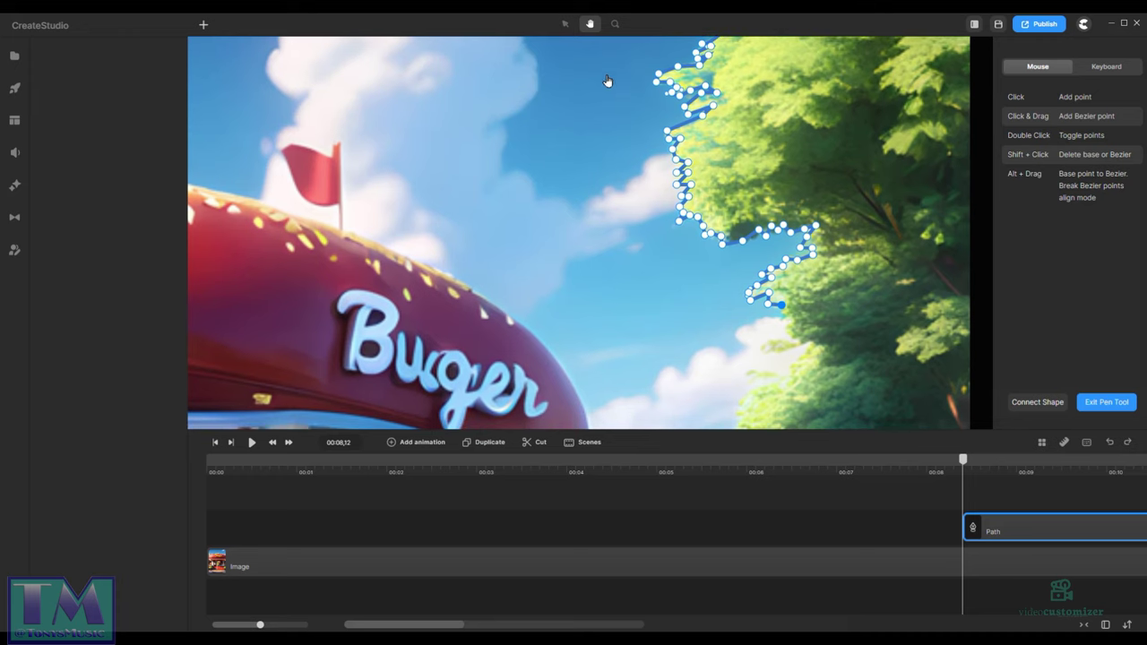
{"action": "left_click_drag", "start_coordinate": [622, 243], "coordinate": [606, 164]}
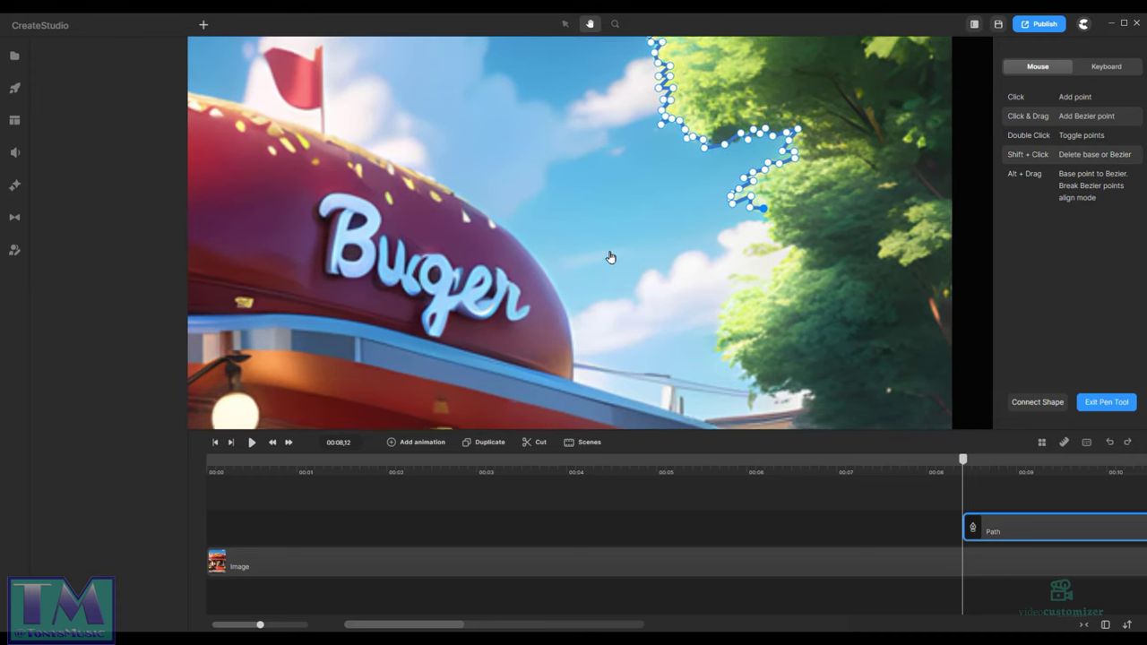
{"action": "left_click_drag", "start_coordinate": [609, 257], "coordinate": [630, 160]}
{"action": "mouse_move", "coordinate": [614, 308]}
{"action": "left_mouse_down"}
{"action": "mouse_move", "coordinate": [633, 313]}
{"action": "mouse_move", "coordinate": [631, 297]}
{"action": "left_mouse_up"}
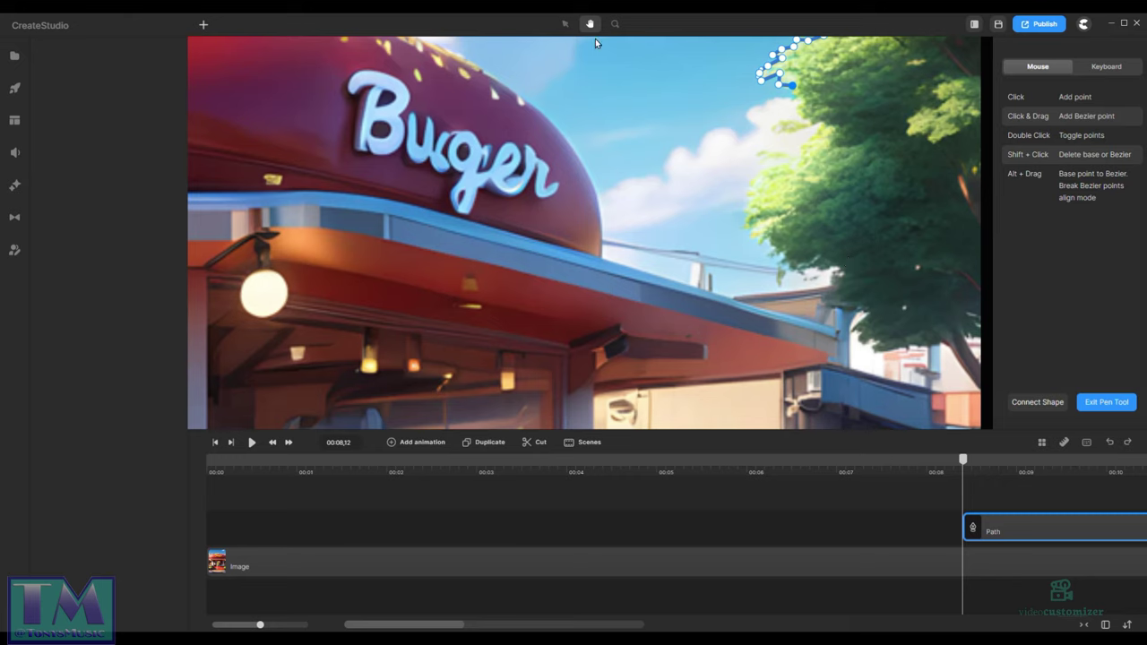
{"action": "left_click", "coordinate": [563, 24]}
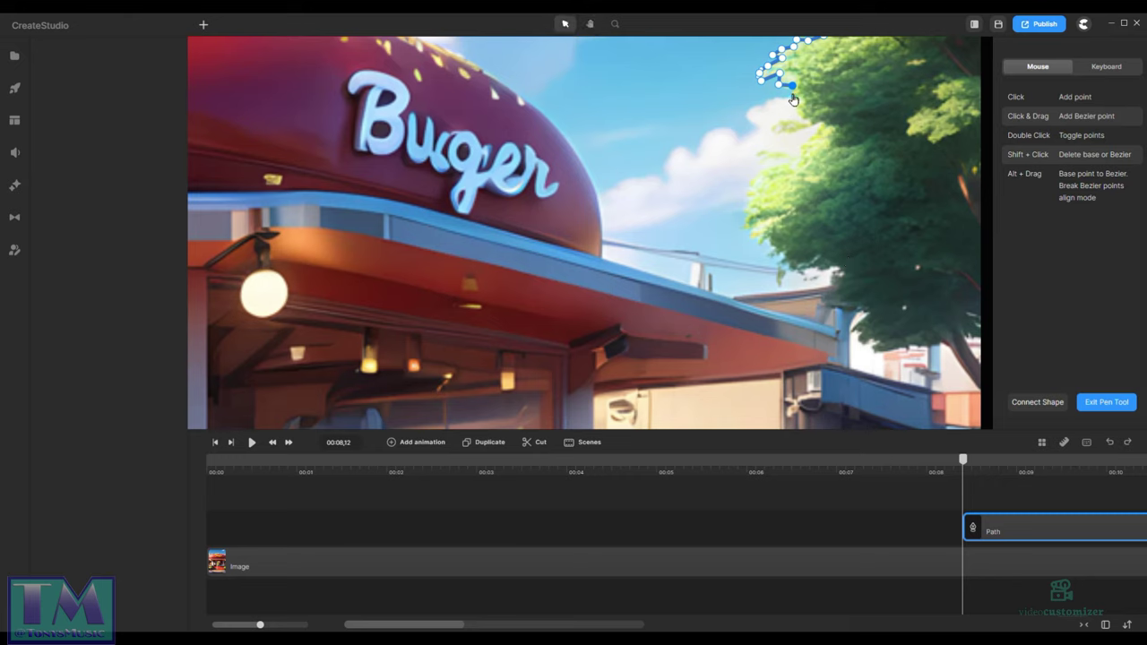
{"action": "left_click_drag", "start_coordinate": [793, 86], "coordinate": [794, 92]}
Step: Trace the tree outline out to a jutting leaf tip and back into the leaf gap
{"action": "left_click", "coordinate": [802, 98]}
{"action": "left_click", "coordinate": [800, 106]}
{"action": "left_click", "coordinate": [806, 115]}
{"action": "left_click", "coordinate": [795, 118]}
{"action": "left_click", "coordinate": [773, 126]}
{"action": "left_click", "coordinate": [774, 130]}
{"action": "left_click", "coordinate": [792, 132]}
{"action": "left_click", "coordinate": [822, 121]}
Step: Continue down the edge to the next leaf tip, adjusting a point, and back into the leaves
{"action": "left_click", "coordinate": [806, 144]}
{"action": "left_click_drag", "start_coordinate": [805, 159], "coordinate": [803, 155]}
{"action": "left_click", "coordinate": [755, 152]}
{"action": "left_click", "coordinate": [761, 157]}
{"action": "left_click", "coordinate": [799, 161]}
{"action": "left_click", "coordinate": [791, 165]}
Step: Trace the next leaf tips and clumps further down the tree's left edge
{"action": "left_click", "coordinate": [763, 172]}
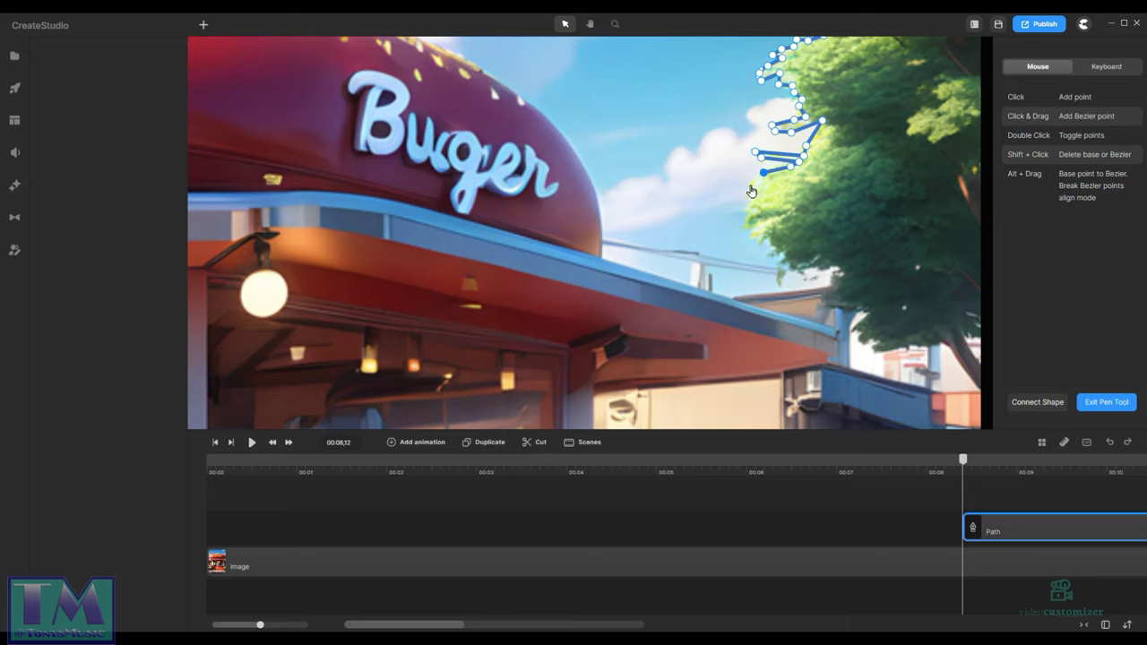
{"action": "left_click", "coordinate": [750, 184]}
{"action": "left_click", "coordinate": [746, 194]}
{"action": "left_click", "coordinate": [758, 195]}
{"action": "left_click", "coordinate": [745, 210]}
{"action": "left_click", "coordinate": [751, 212]}
{"action": "left_click", "coordinate": [748, 228]}
{"action": "left_click", "coordinate": [781, 217]}
{"action": "left_click", "coordinate": [752, 233]}
{"action": "left_click", "coordinate": [755, 240]}
{"action": "left_click", "coordinate": [771, 237]}
Step: Carry the path to the tree's base, across its bottom and onto the rooftop left of the tree
{"action": "left_click", "coordinate": [784, 252]}
{"action": "left_click", "coordinate": [777, 283]}
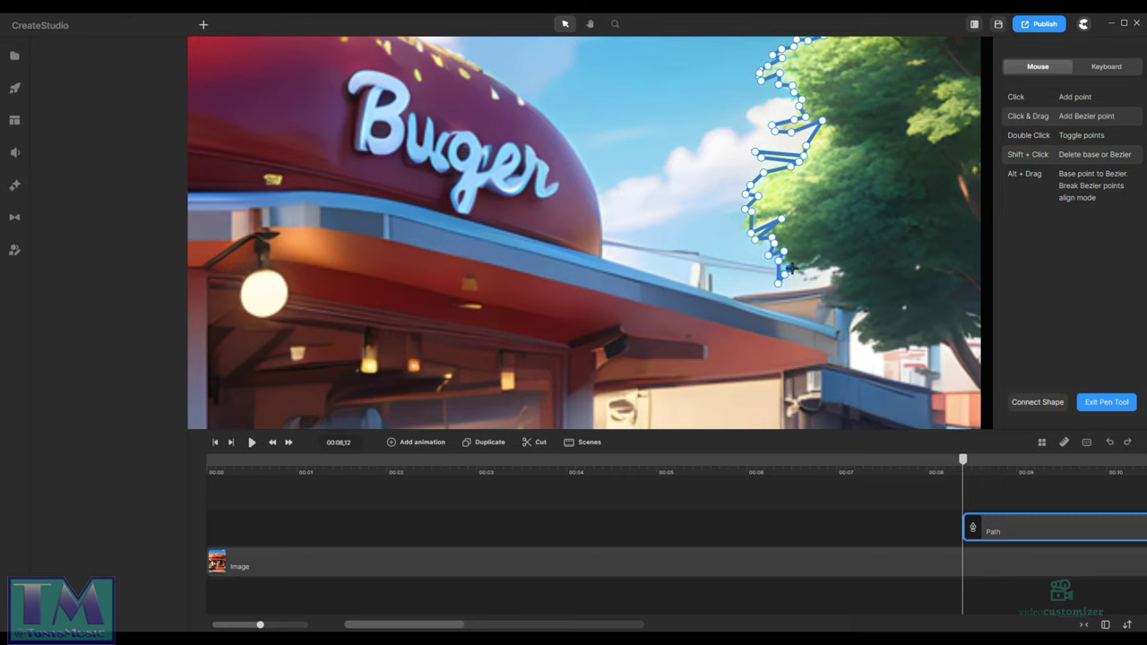
{"action": "left_click", "coordinate": [799, 269]}
{"action": "left_click", "coordinate": [821, 269]}
{"action": "left_click", "coordinate": [837, 267]}
{"action": "left_click", "coordinate": [824, 288]}
{"action": "left_click", "coordinate": [735, 296]}
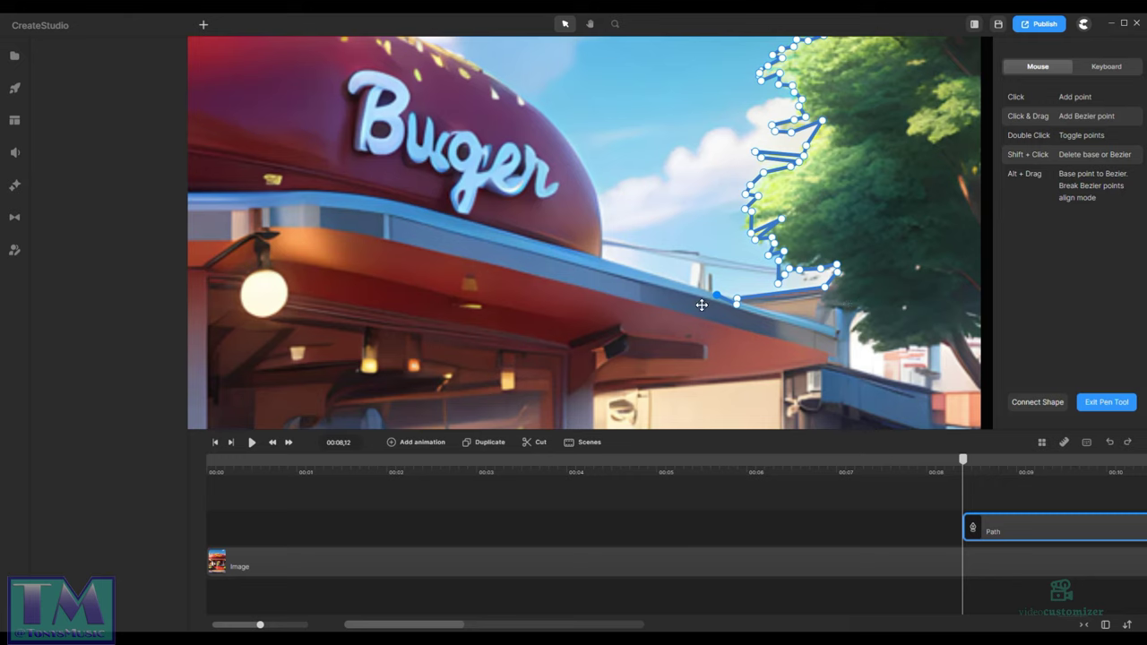
Step: Extend the path along the awning top and around the small roof post
{"action": "left_click", "coordinate": [714, 299]}
{"action": "left_click", "coordinate": [712, 277]}
{"action": "left_click", "coordinate": [703, 267]}
{"action": "left_click", "coordinate": [690, 266]}
{"action": "left_click", "coordinate": [692, 293]}
Step: Curve the path up the burger dome's right edge with Bezier points, then pan to show more dome
{"action": "left_click", "coordinate": [601, 261]}
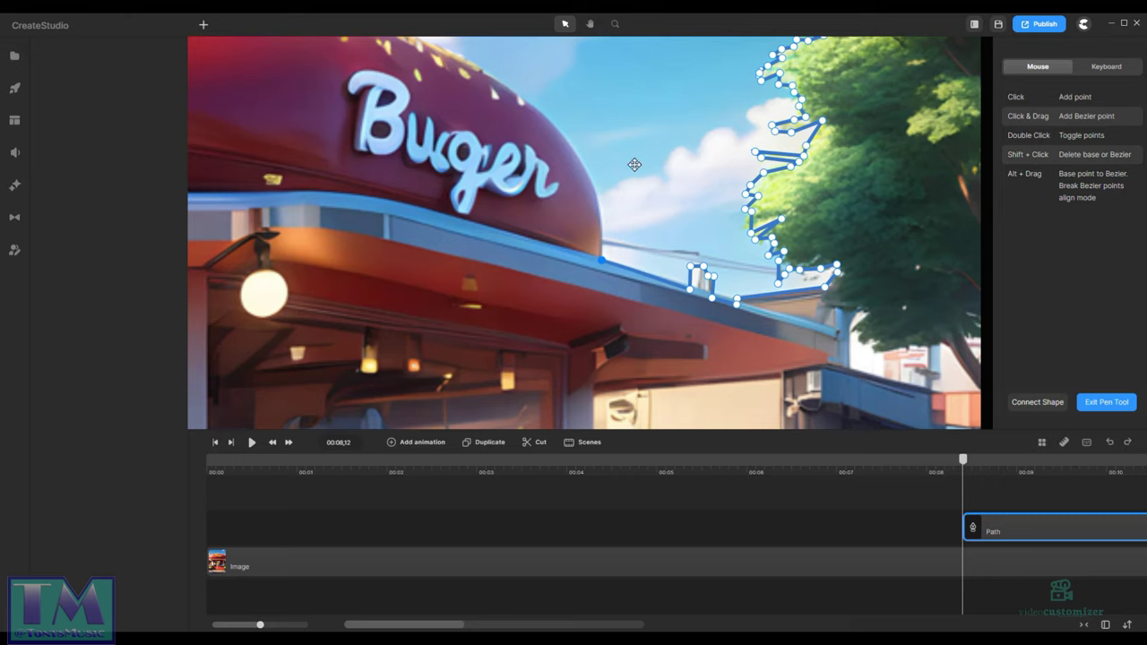
{"action": "left_click", "coordinate": [600, 205]}
{"action": "left_click_drag", "start_coordinate": [517, 93], "coordinate": [557, 146]}
{"action": "left_click_drag", "start_coordinate": [557, 145], "coordinate": [566, 141]}
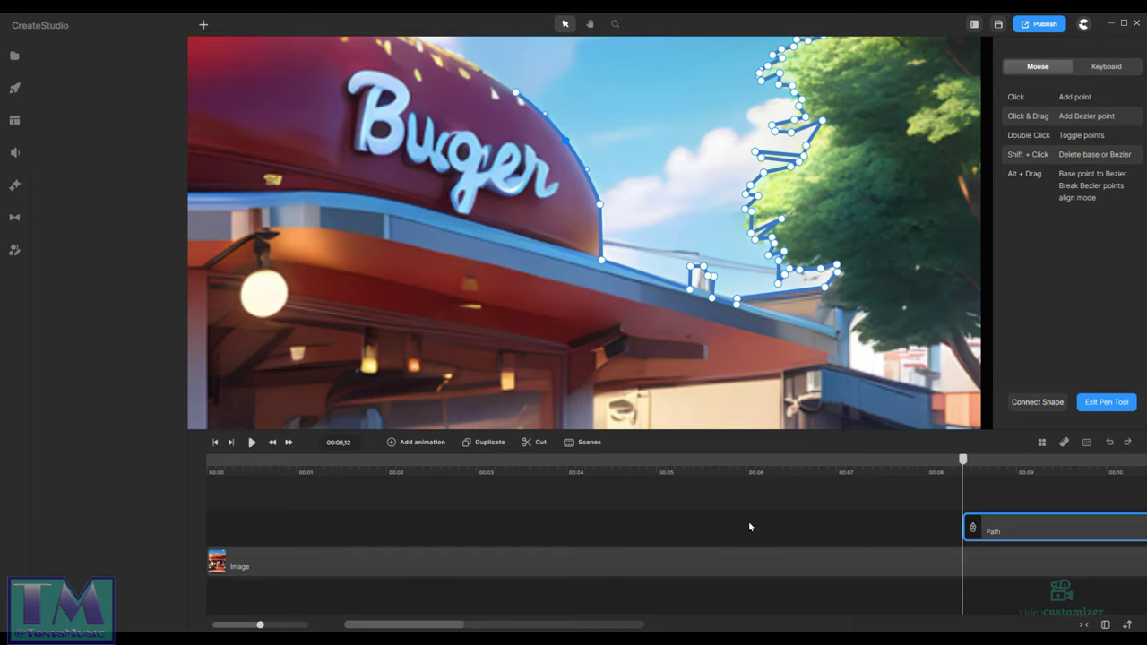
{"action": "left_click", "coordinate": [590, 25]}
{"action": "left_click_drag", "start_coordinate": [590, 62], "coordinate": [895, 231]}
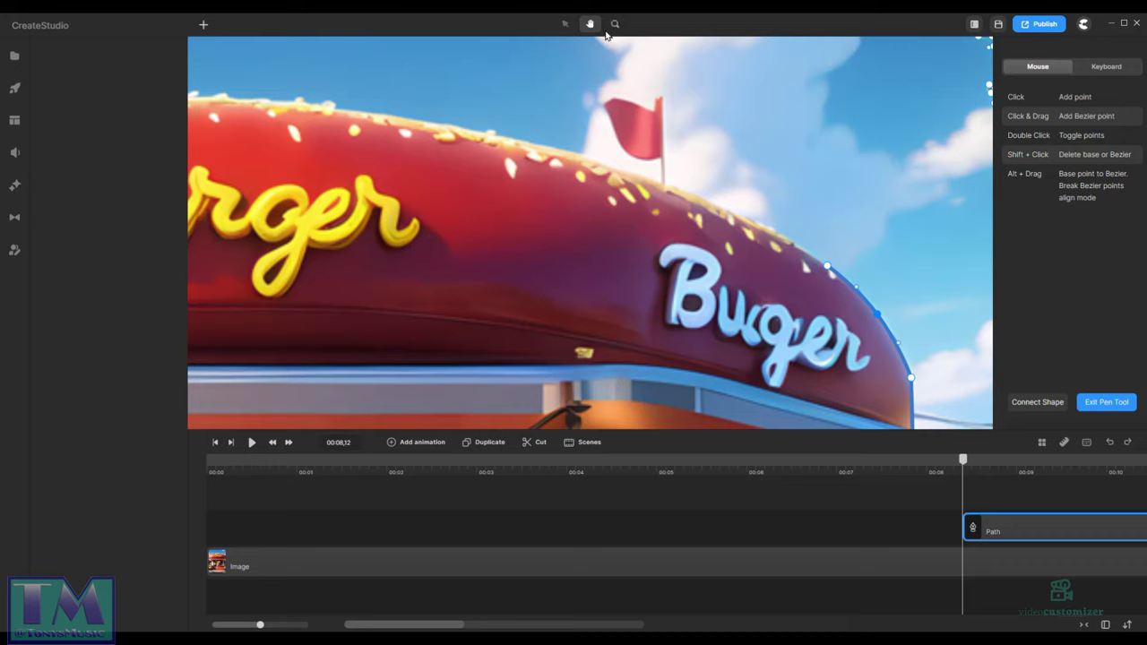
Step: Add path points at the flag pole base and beside the flag, bending the segment along the bun
{"action": "left_click", "coordinate": [568, 25]}
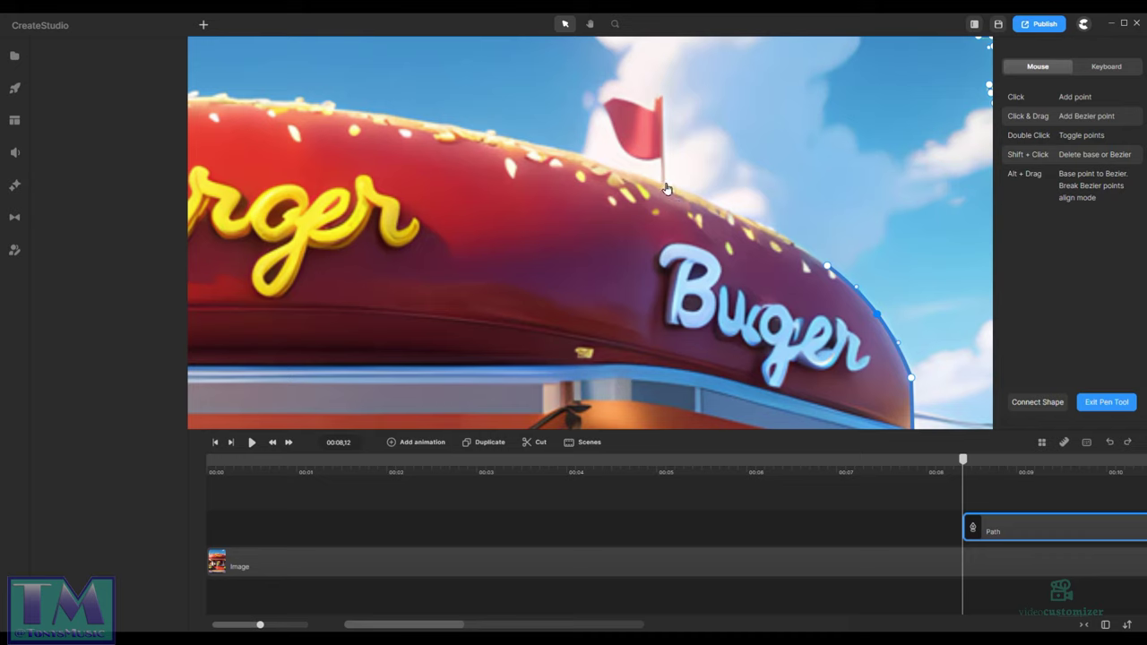
{"action": "left_click", "coordinate": [666, 183]}
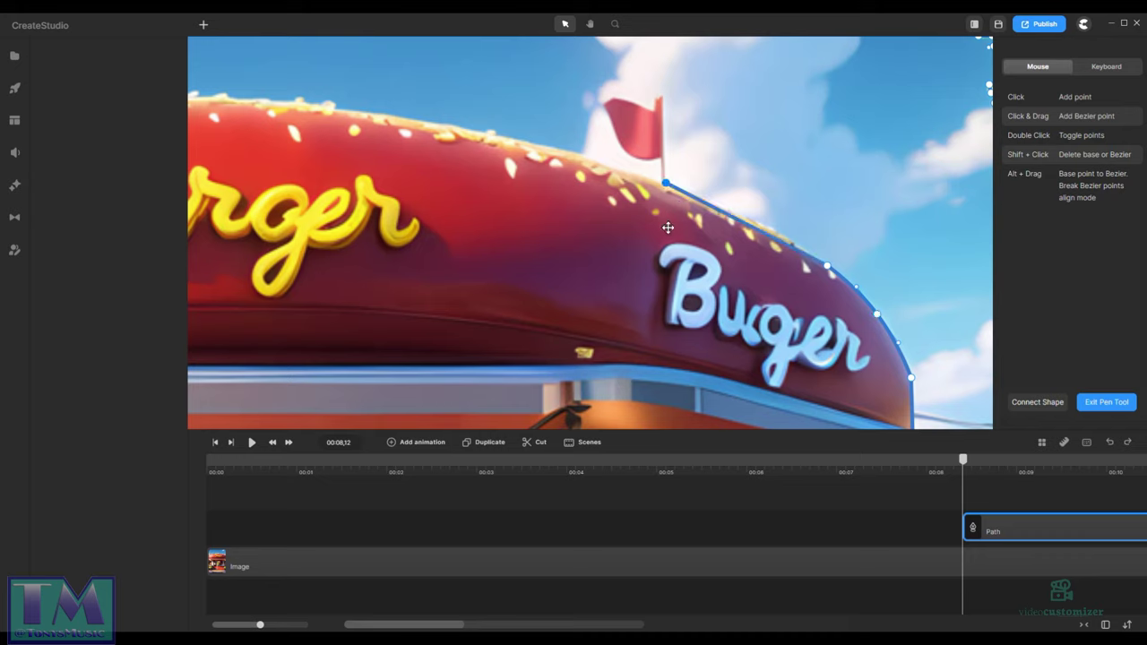
{"action": "left_click", "coordinate": [746, 222]}
{"action": "left_click_drag", "start_coordinate": [743, 224], "coordinate": [746, 215]}
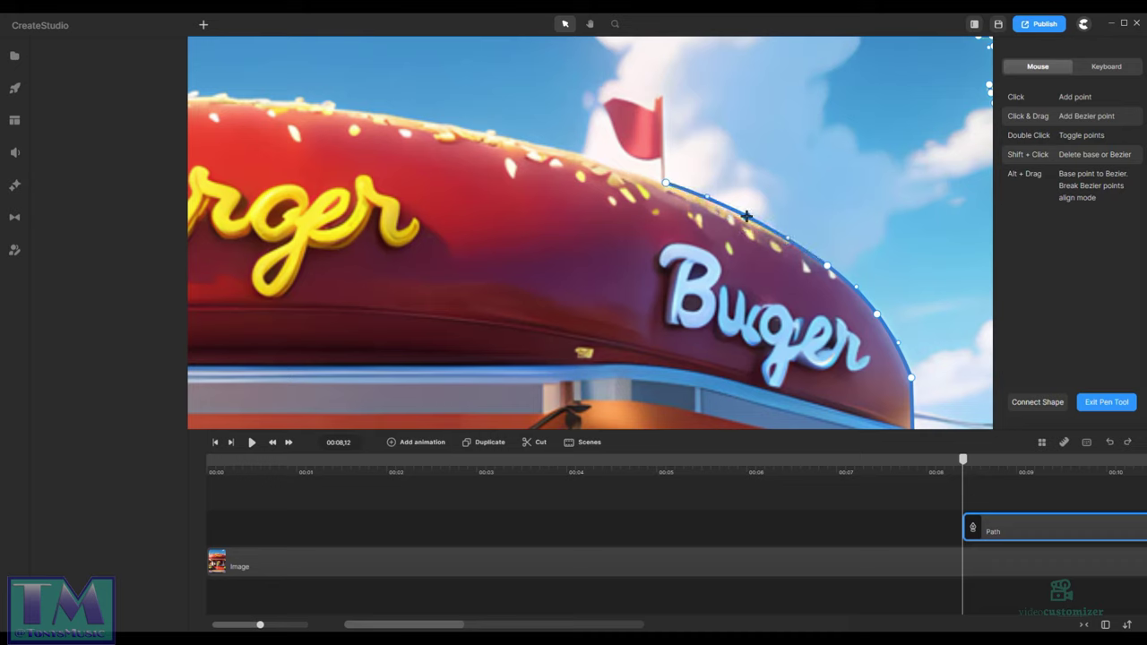
Step: Trace the path around the red flag's top, left tip and lower edge, back to the pole
{"action": "left_click", "coordinate": [661, 97]}
{"action": "left_click", "coordinate": [656, 97]}
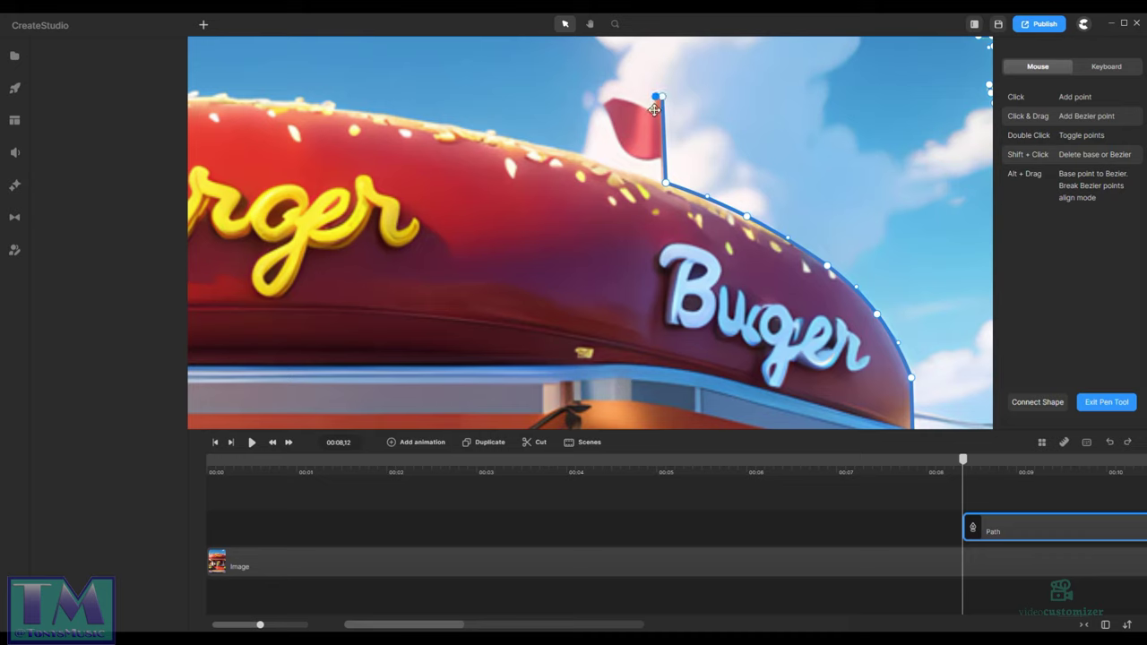
{"action": "left_click", "coordinate": [654, 108]}
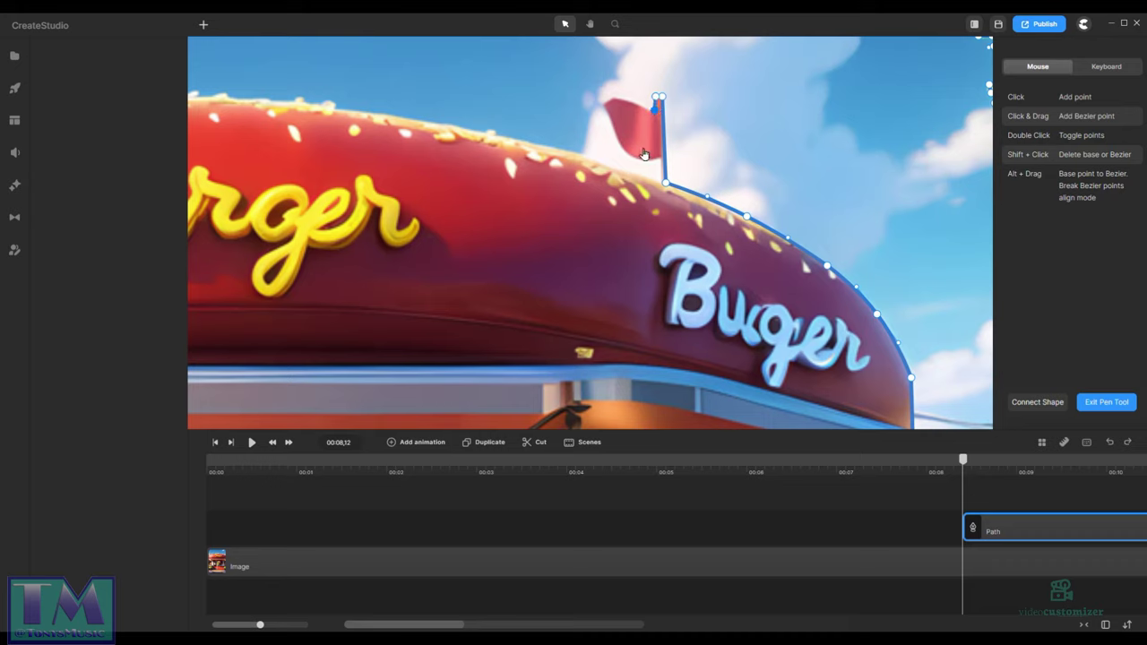
{"action": "left_click", "coordinate": [613, 98]}
{"action": "left_click", "coordinate": [604, 103]}
{"action": "left_click", "coordinate": [623, 146]}
{"action": "left_click", "coordinate": [665, 156]}
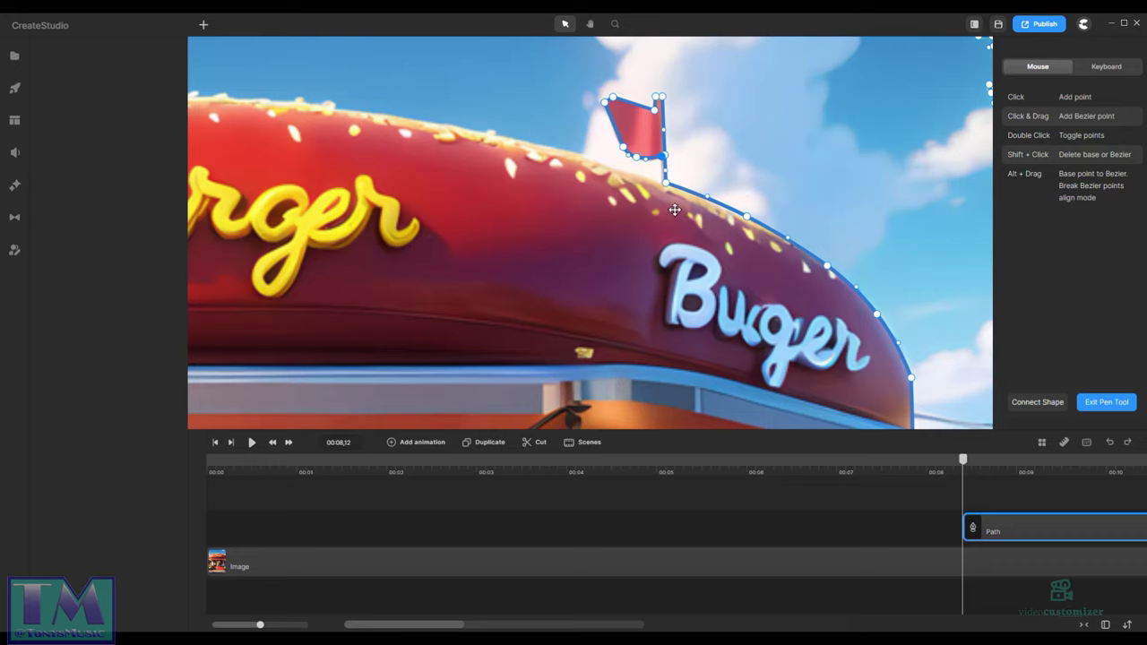
Step: Run the path from the pole base to the left edge, curving it along the bun's top
{"action": "left_click", "coordinate": [661, 181]}
{"action": "left_click", "coordinate": [191, 97]}
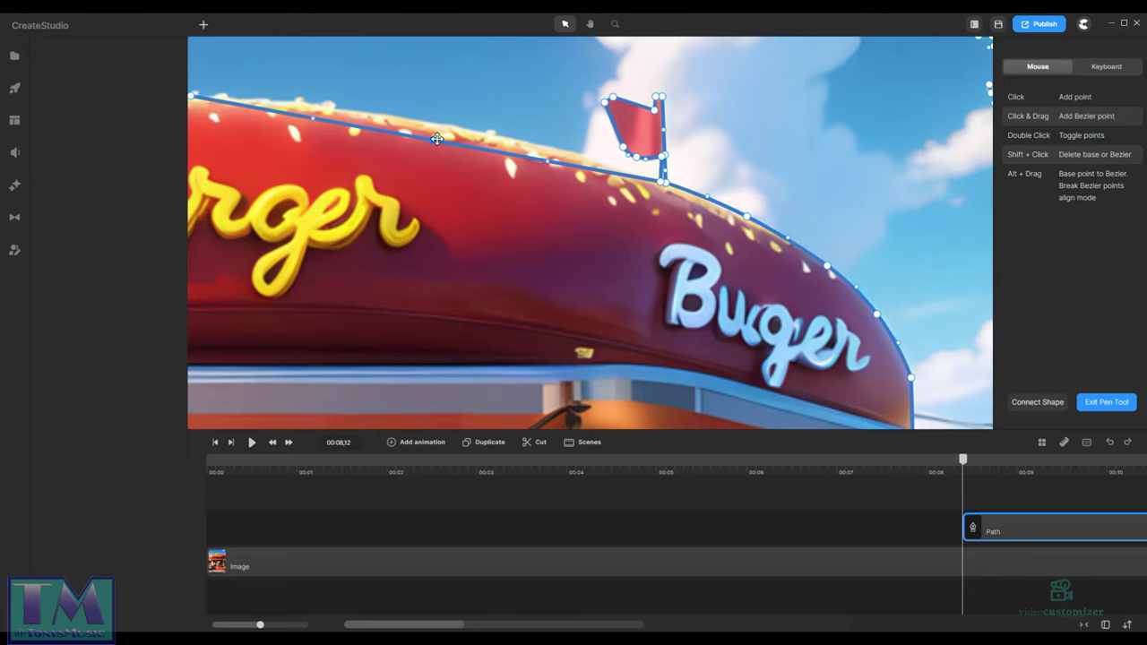
{"action": "left_click_drag", "start_coordinate": [429, 137], "coordinate": [432, 124]}
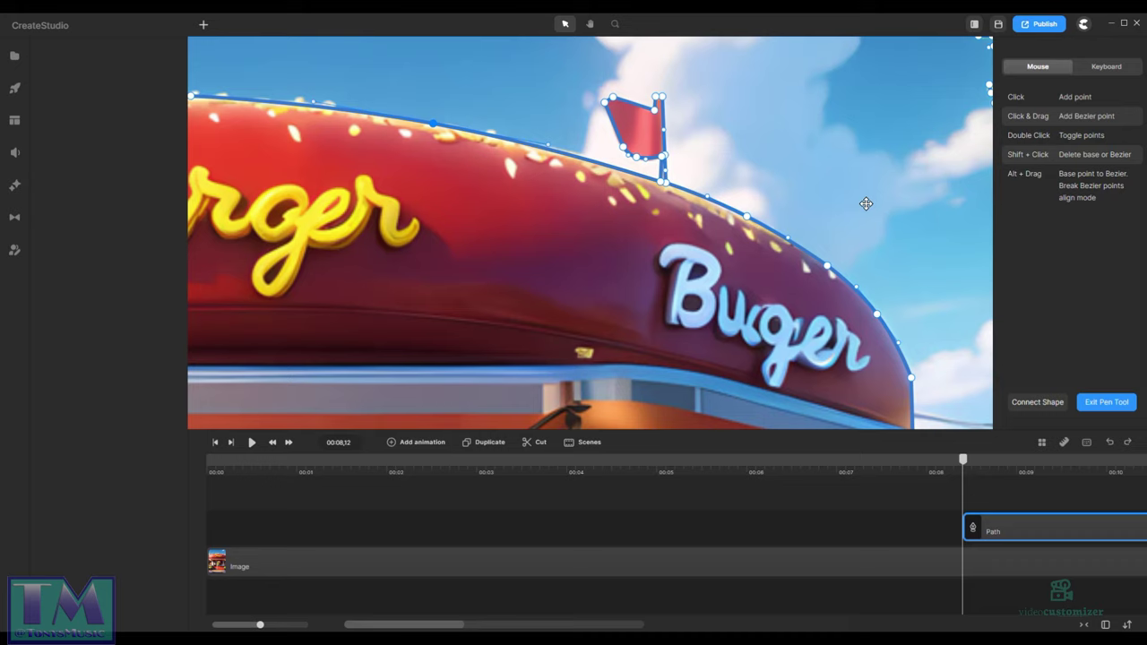
Step: Add a path point further left on the Burger bun's top and bow the segment to its edge
{"action": "left_click", "coordinate": [590, 25]}
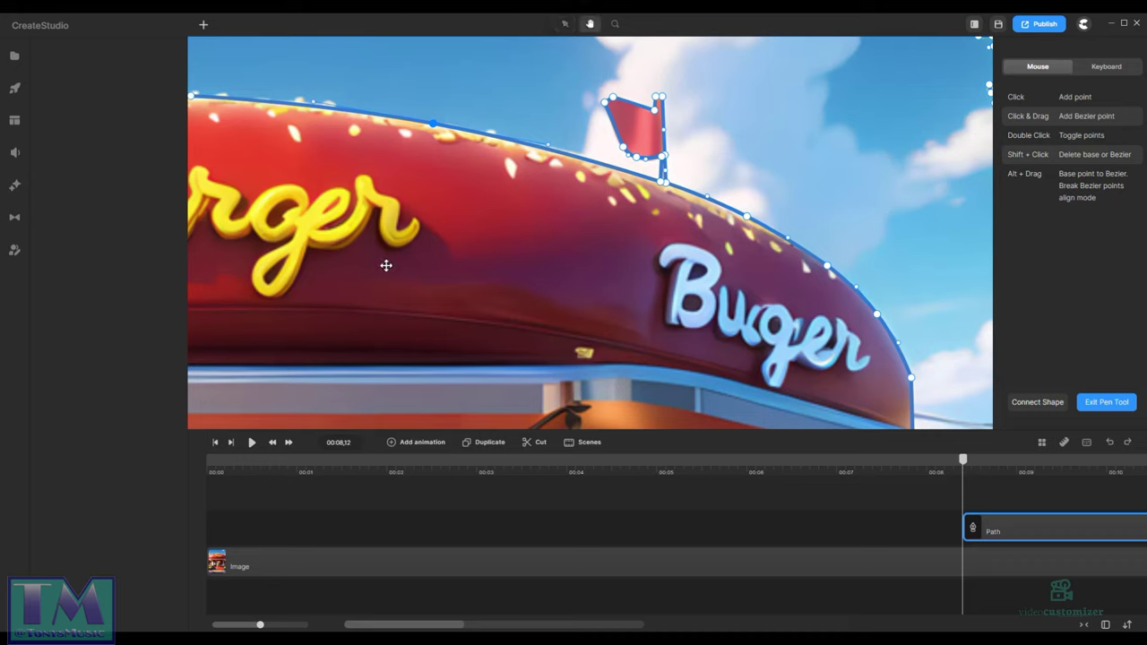
{"action": "left_click_drag", "start_coordinate": [370, 202], "coordinate": [791, 202]}
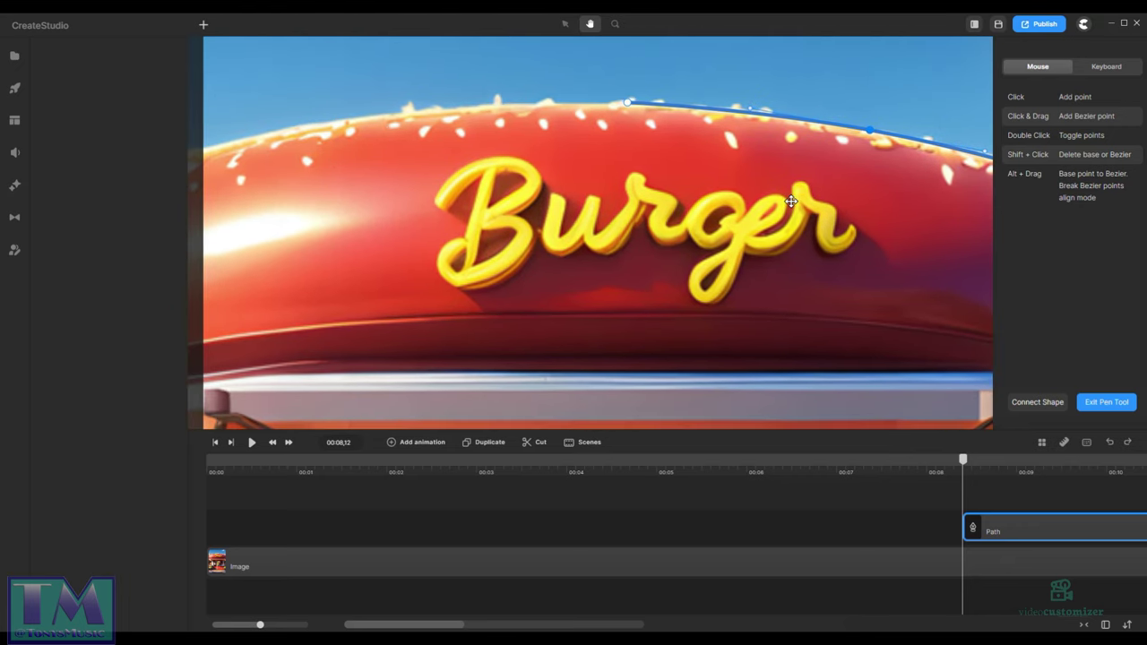
{"action": "left_click_drag", "start_coordinate": [444, 219], "coordinate": [563, 220]}
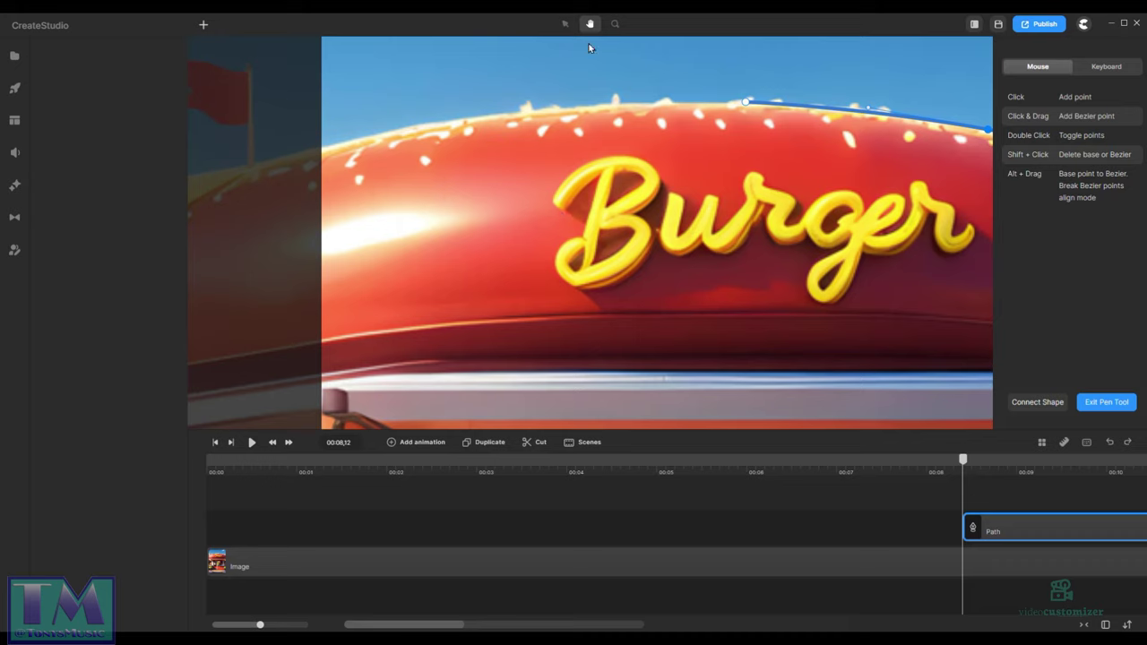
{"action": "left_click", "coordinate": [565, 25]}
{"action": "left_click", "coordinate": [254, 163]}
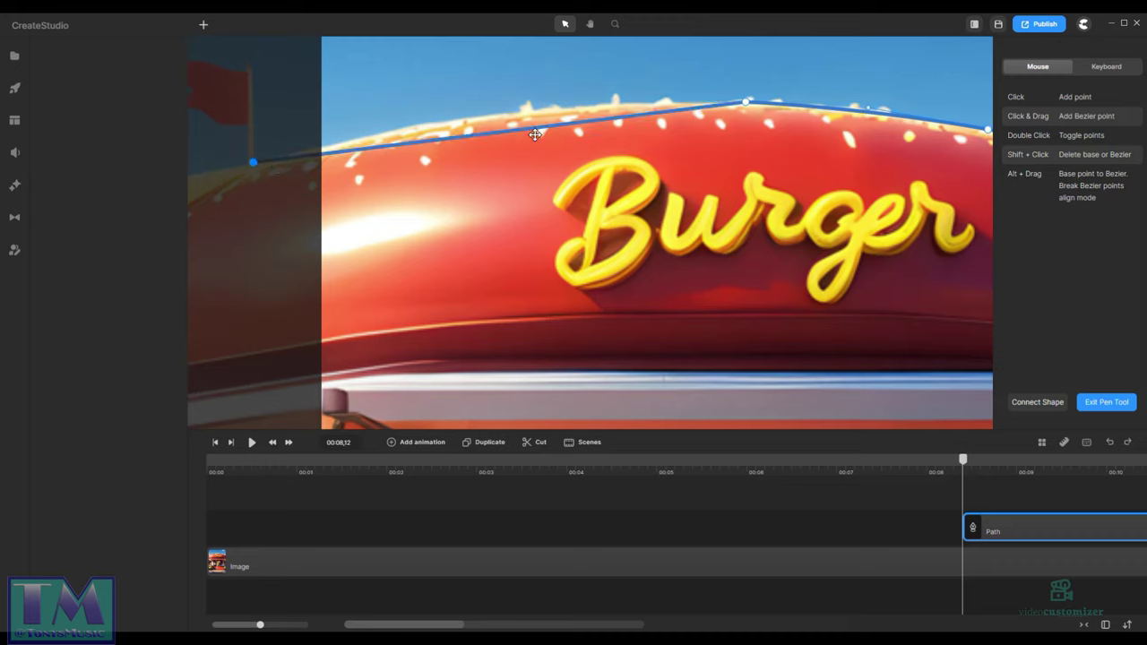
{"action": "left_click_drag", "start_coordinate": [513, 131], "coordinate": [513, 115]}
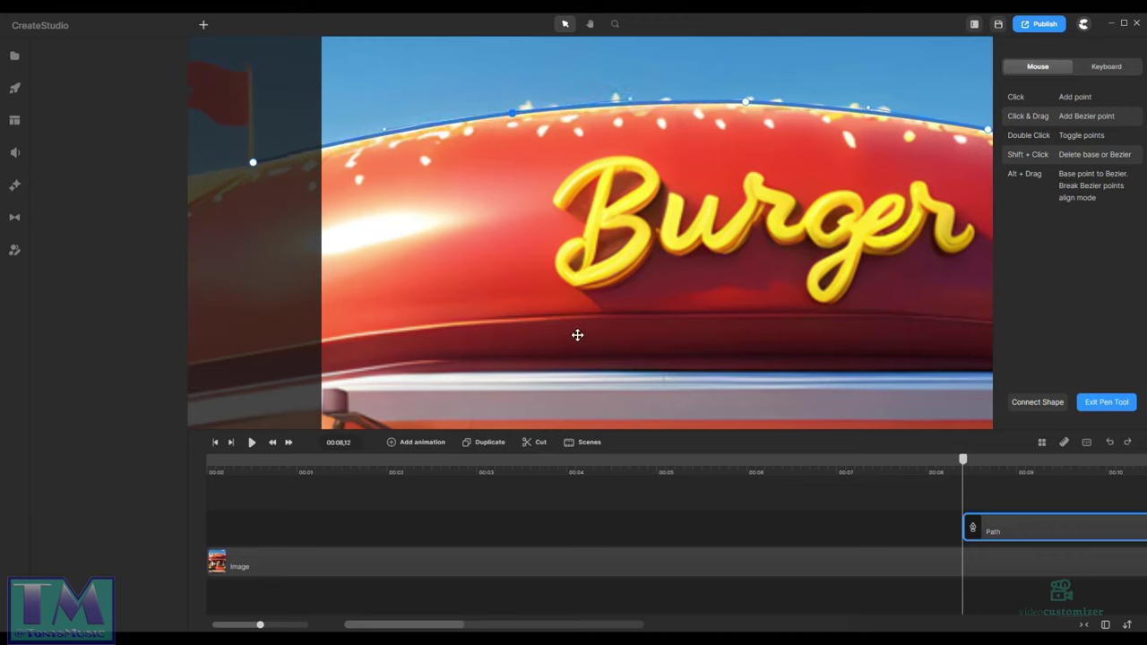
{"action": "left_click", "coordinate": [589, 24]}
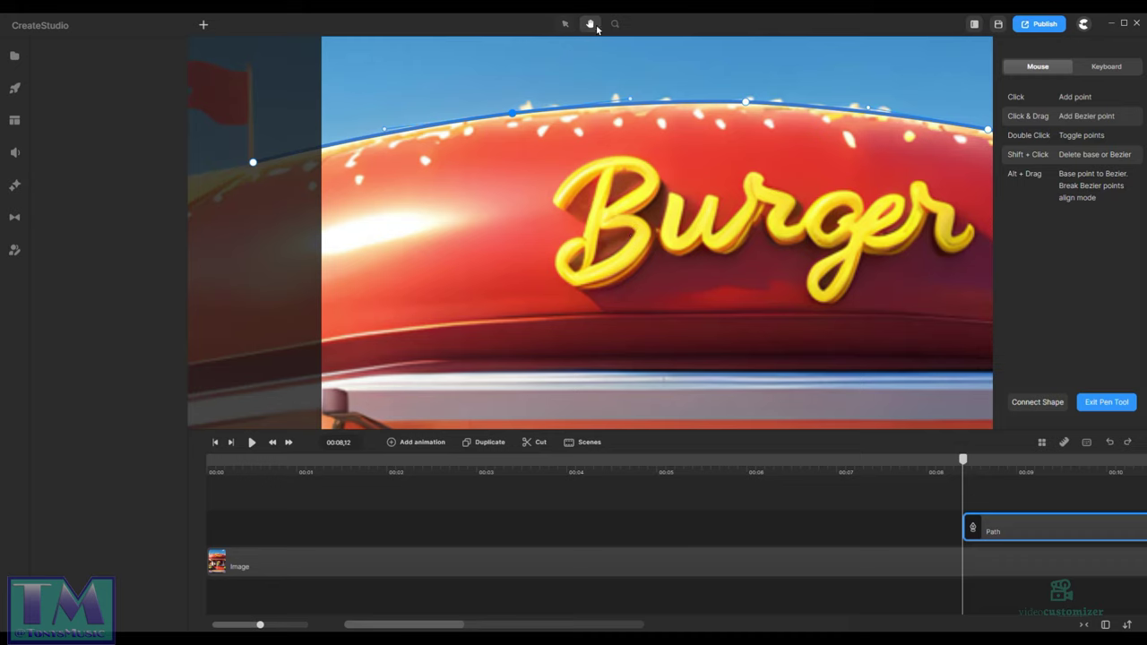
{"action": "left_click_drag", "start_coordinate": [495, 259], "coordinate": [868, 209]}
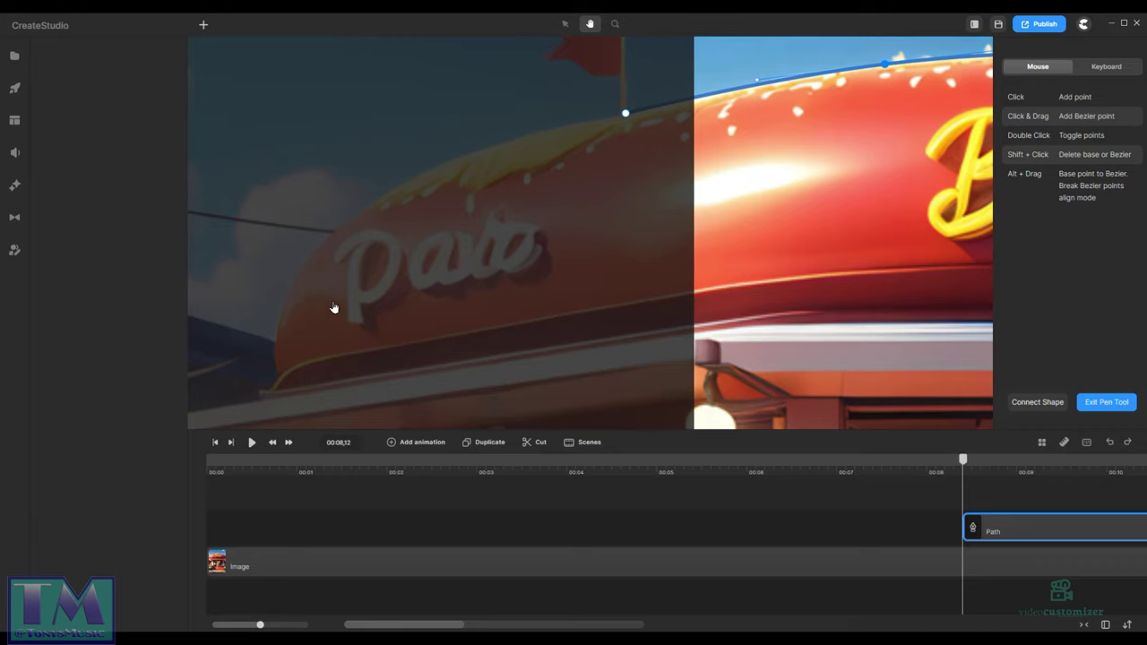
Step: Bring the second bun's flag into view and add points at the pole top, top-left corner and left tip
{"action": "left_click_drag", "start_coordinate": [581, 237], "coordinate": [841, 229]}
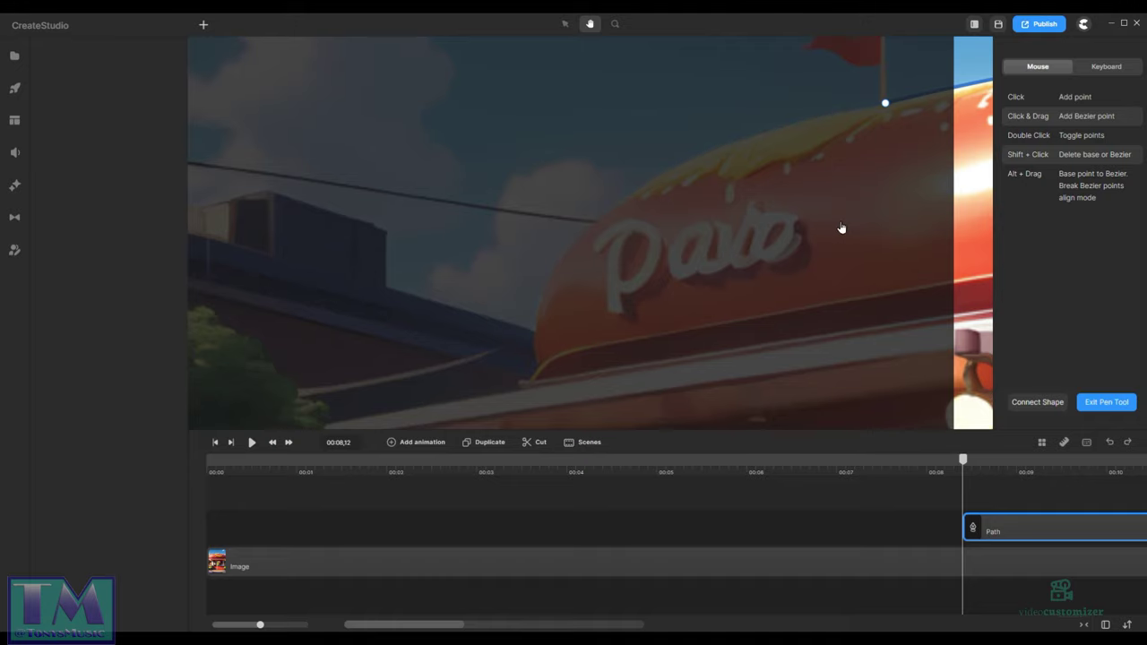
{"action": "mouse_move", "coordinate": [755, 267]}
{"action": "left_mouse_down"}
{"action": "mouse_move", "coordinate": [833, 256]}
{"action": "mouse_move", "coordinate": [876, 267]}
{"action": "mouse_move", "coordinate": [743, 268]}
{"action": "mouse_move", "coordinate": [776, 266]}
{"action": "left_mouse_up"}
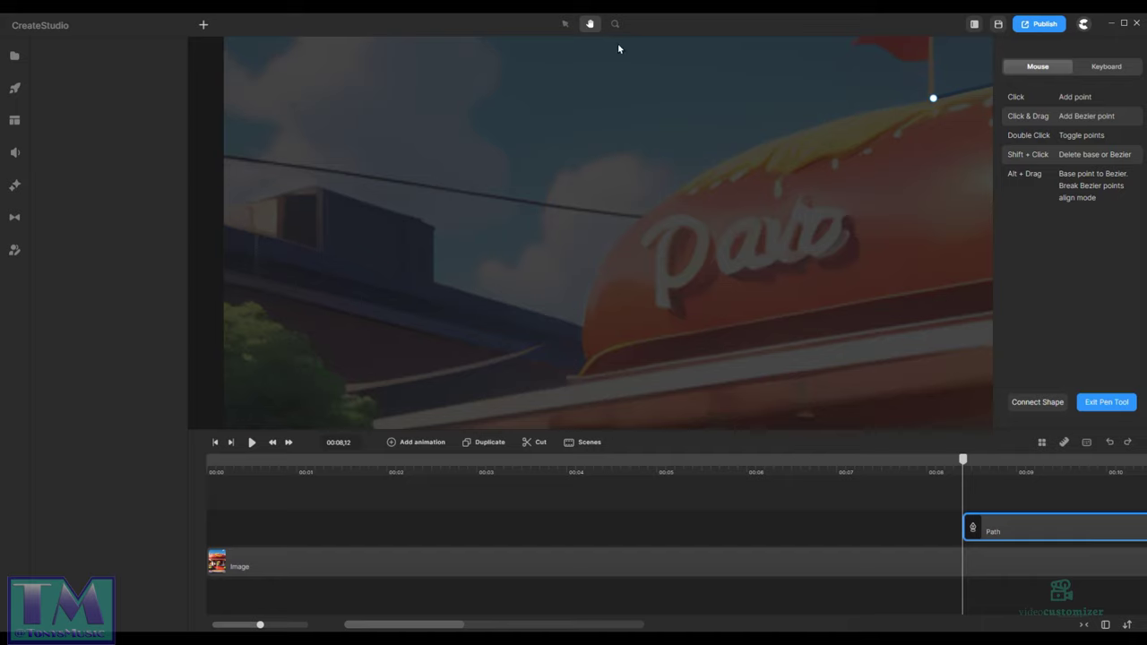
{"action": "left_click", "coordinate": [566, 25]}
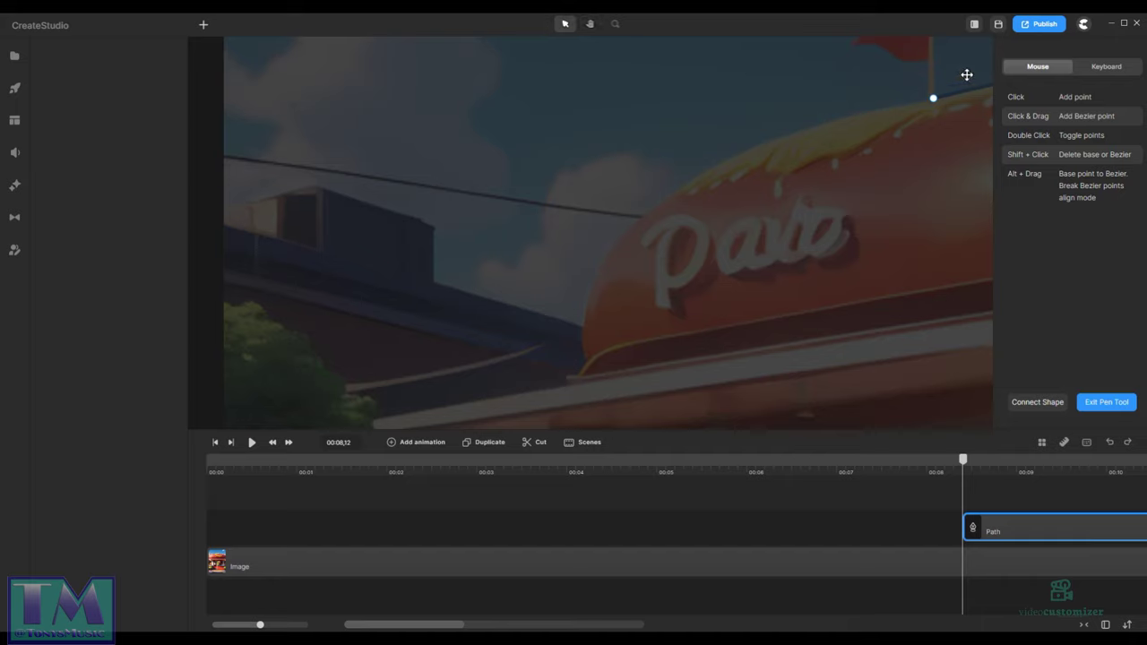
{"action": "left_click", "coordinate": [589, 24]}
{"action": "left_click_drag", "start_coordinate": [890, 193], "coordinate": [832, 284]}
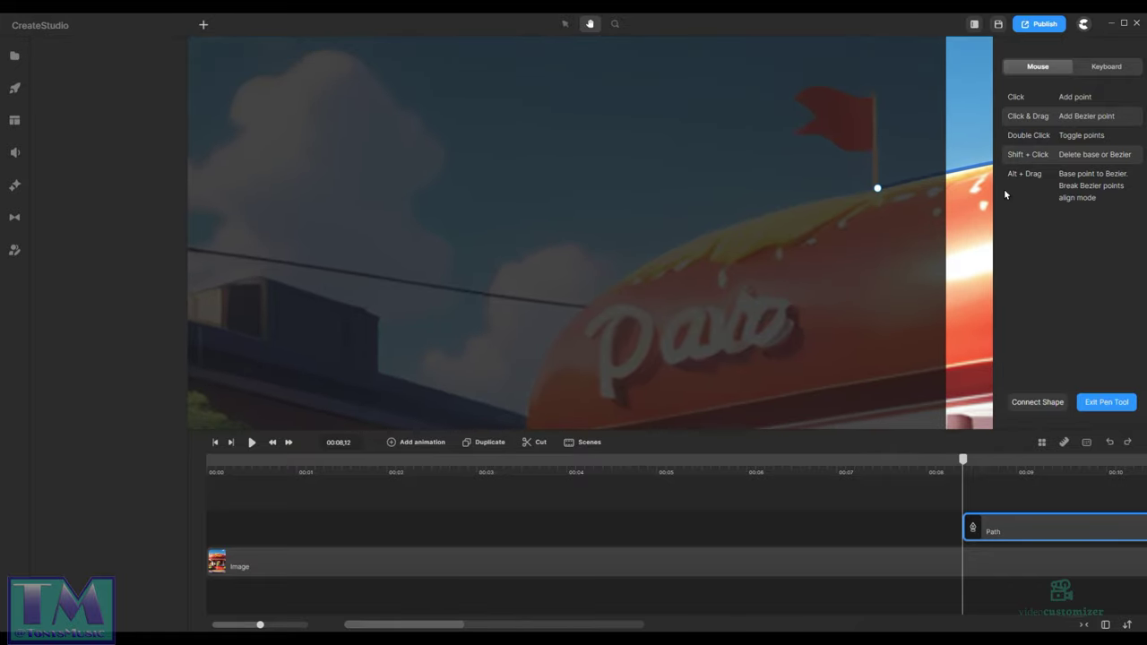
{"action": "left_click", "coordinate": [565, 24]}
{"action": "left_click", "coordinate": [876, 89]}
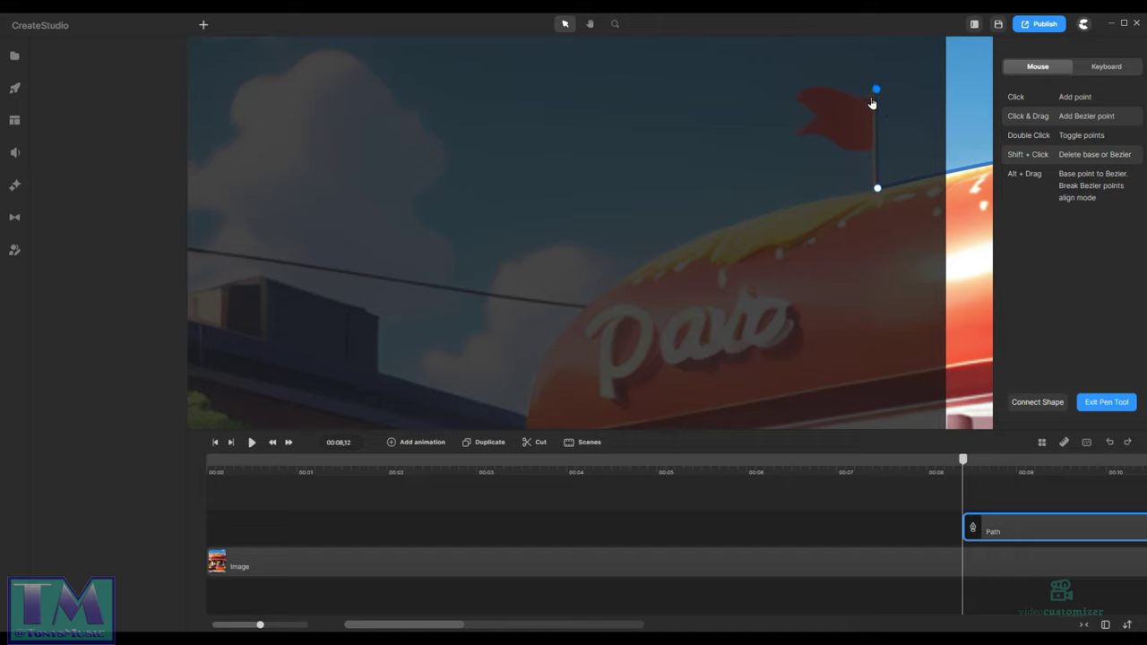
{"action": "left_click", "coordinate": [815, 85]}
{"action": "left_click", "coordinate": [795, 97]}
Step: Trace the path along the second flag's lower edge back toward the pole
{"action": "left_click", "coordinate": [818, 134]}
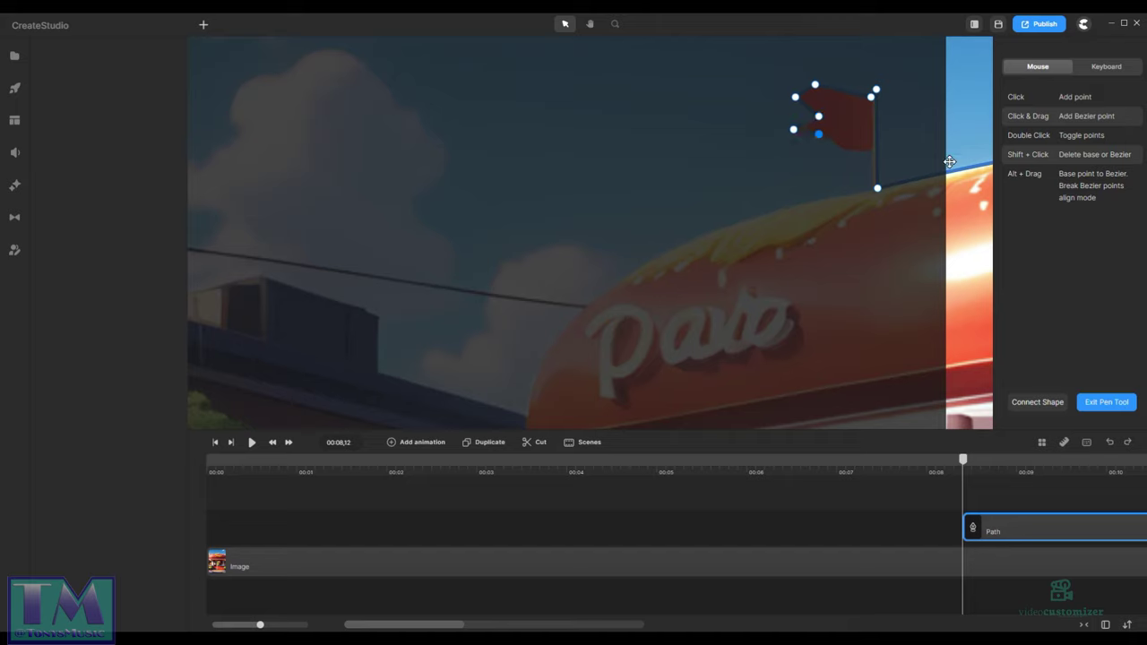
{"action": "left_click", "coordinate": [850, 150]}
{"action": "left_click", "coordinate": [869, 148]}
{"action": "left_click", "coordinate": [839, 143]}
{"action": "left_click", "coordinate": [833, 144]}
{"action": "left_click", "coordinate": [806, 129]}
Step: Extend the path down the bun's left side to its bottom-left corner, curving it to hug the edge
{"action": "left_click", "coordinate": [528, 418]}
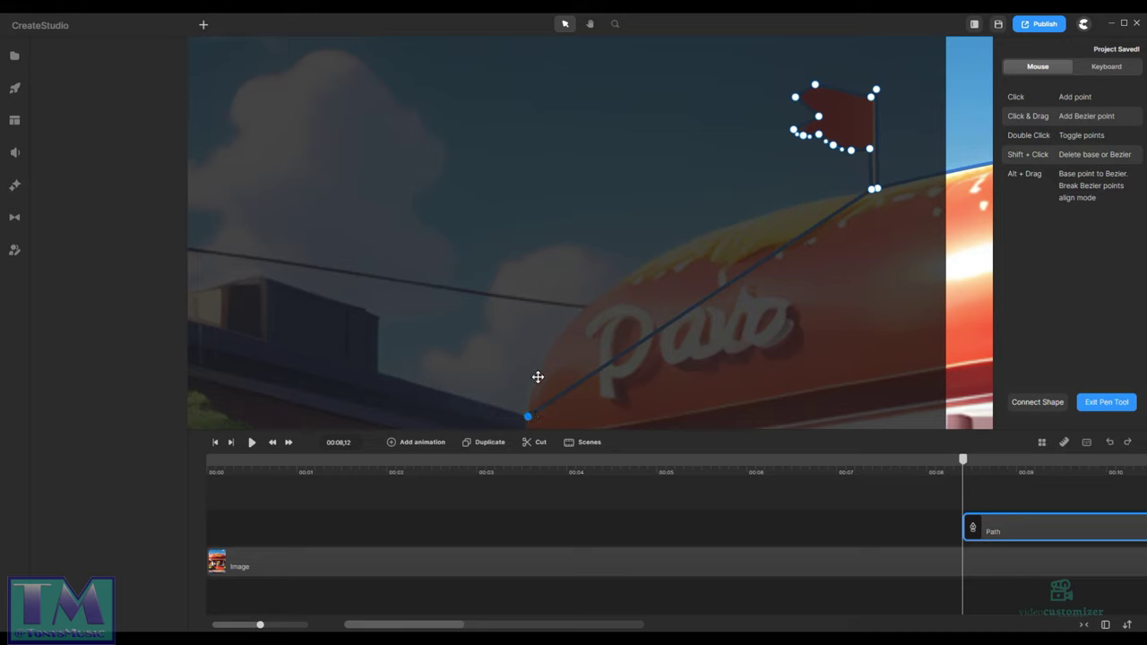
{"action": "left_click", "coordinate": [705, 299]}
{"action": "left_click_drag", "start_coordinate": [705, 299], "coordinate": [640, 267]}
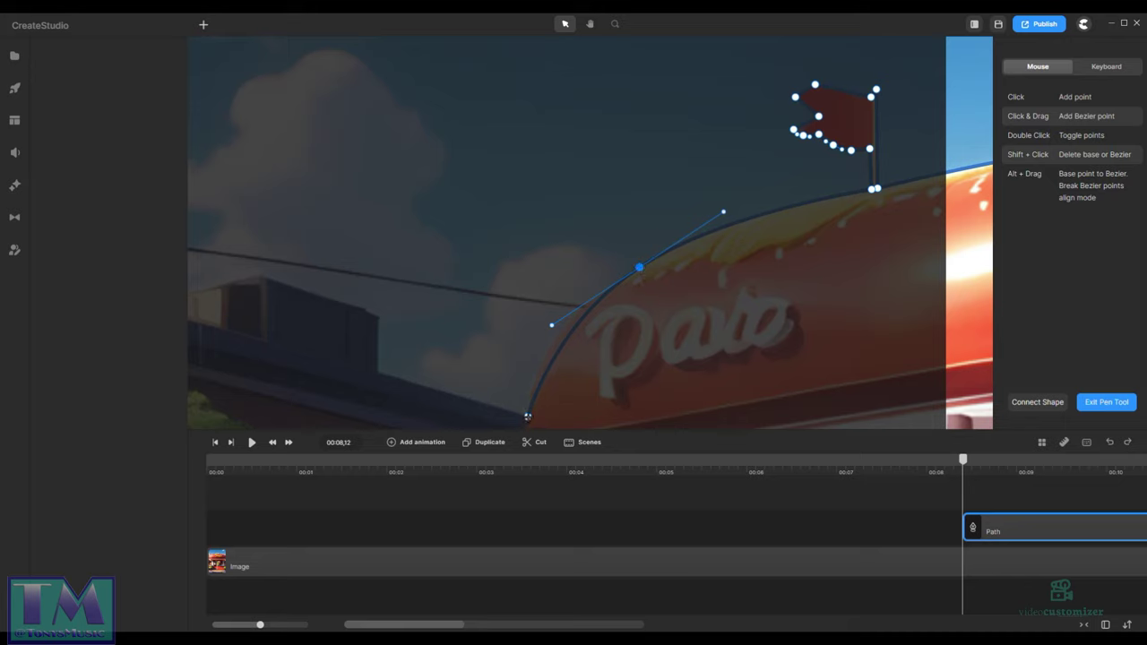
{"action": "left_click_drag", "start_coordinate": [526, 421], "coordinate": [536, 369]}
{"action": "left_click", "coordinate": [527, 418]}
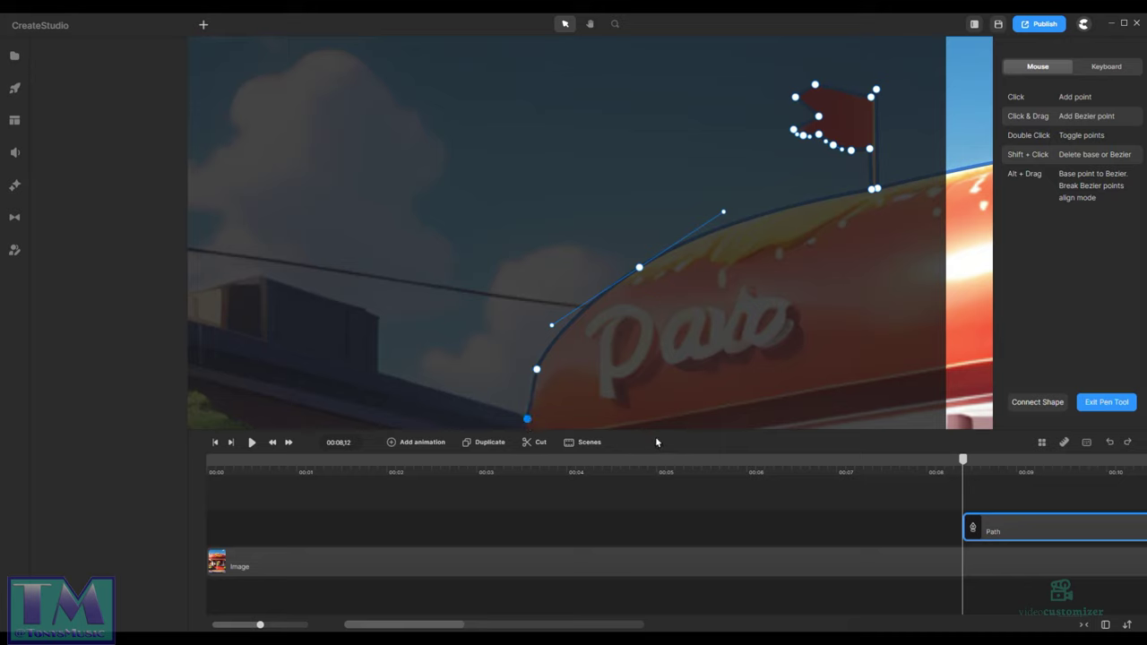
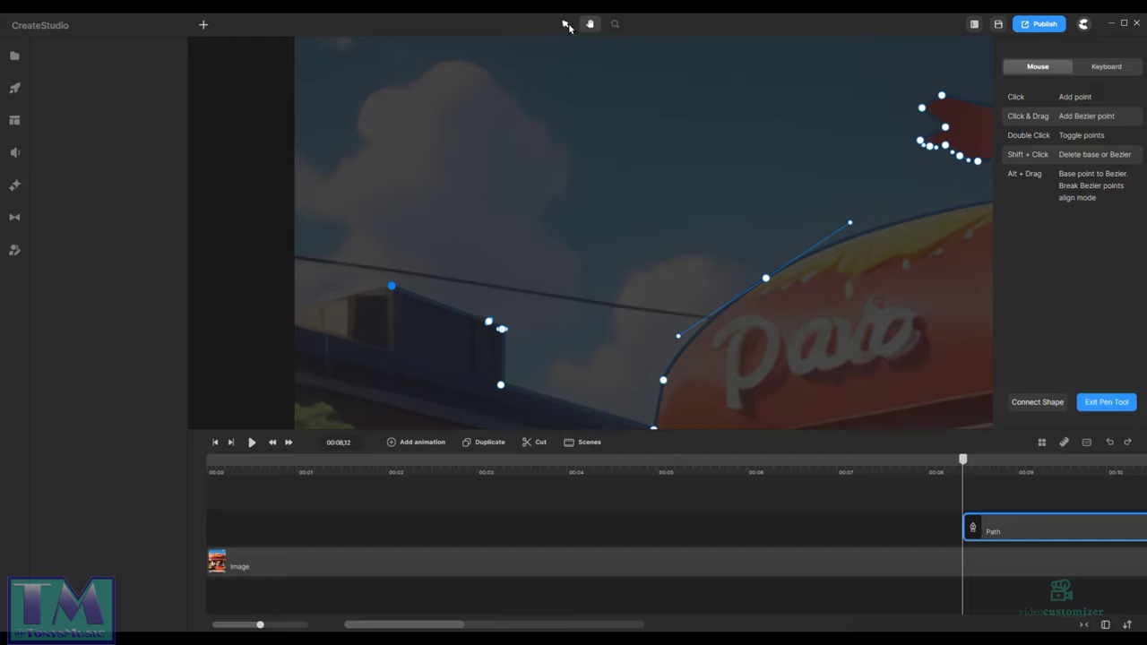
Step: Add a path point on the image's left edge and nudge it onto the edge
{"action": "left_click", "coordinate": [565, 24]}
{"action": "left_click", "coordinate": [296, 305]}
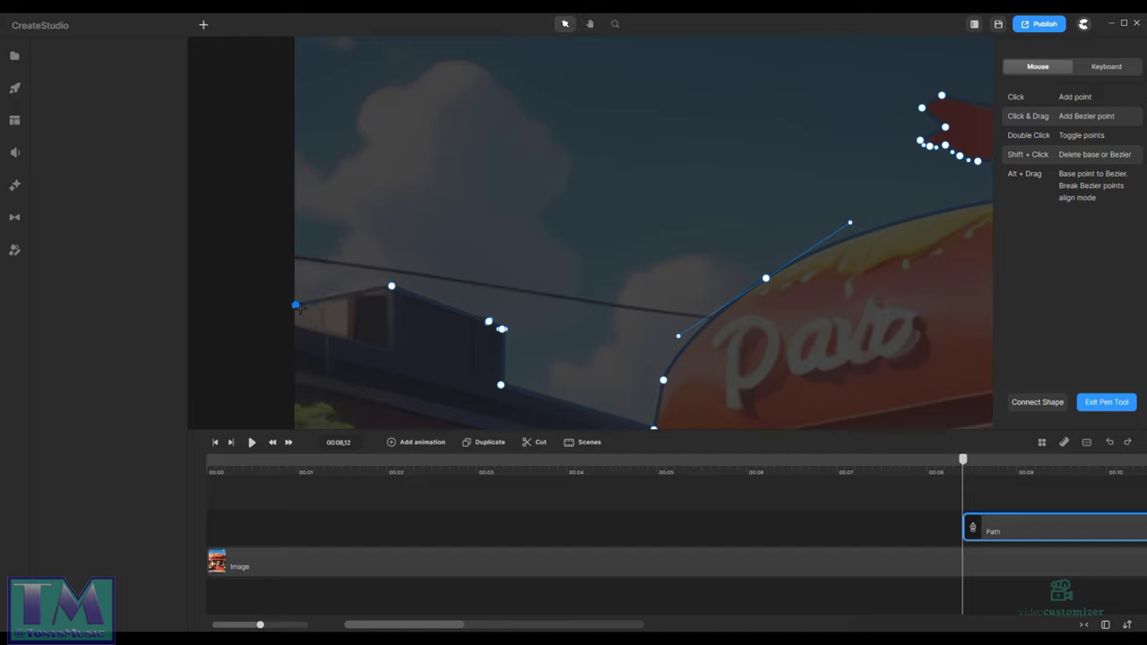
{"action": "left_click_drag", "start_coordinate": [295, 306], "coordinate": [290, 310]}
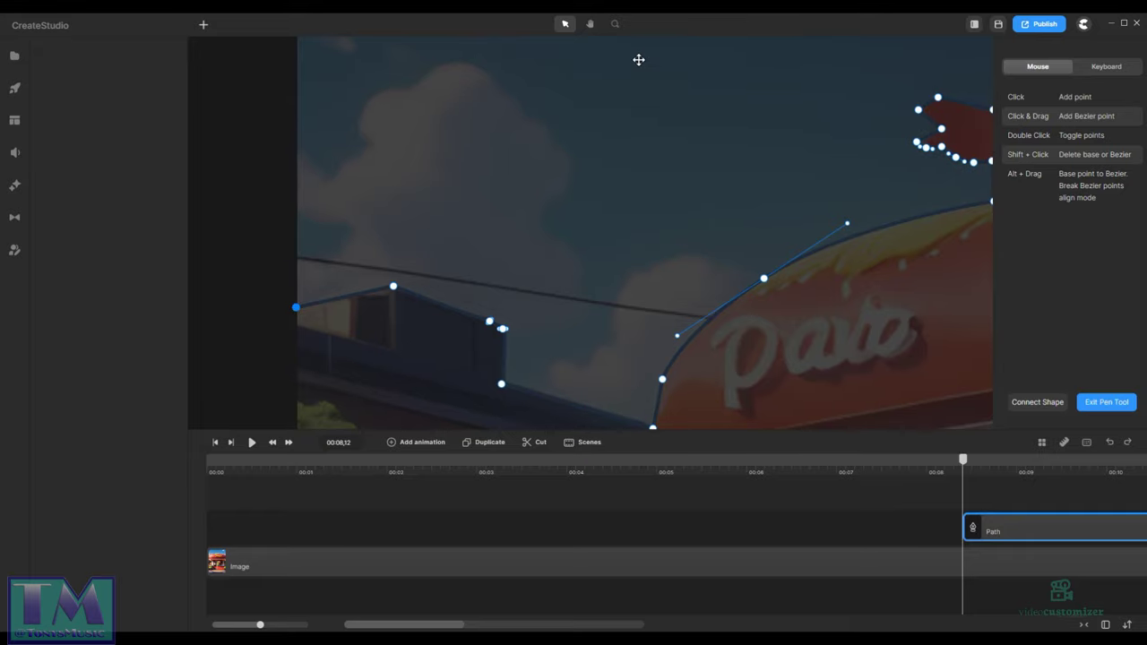
Step: Pan down to the bottom of the image and place a path point at its bottom-left corner
{"action": "left_click", "coordinate": [591, 24]}
{"action": "left_click_drag", "start_coordinate": [614, 287], "coordinate": [618, 76]}
{"action": "left_click_drag", "start_coordinate": [537, 326], "coordinate": [570, 193]}
{"action": "left_click_drag", "start_coordinate": [510, 287], "coordinate": [576, 246]}
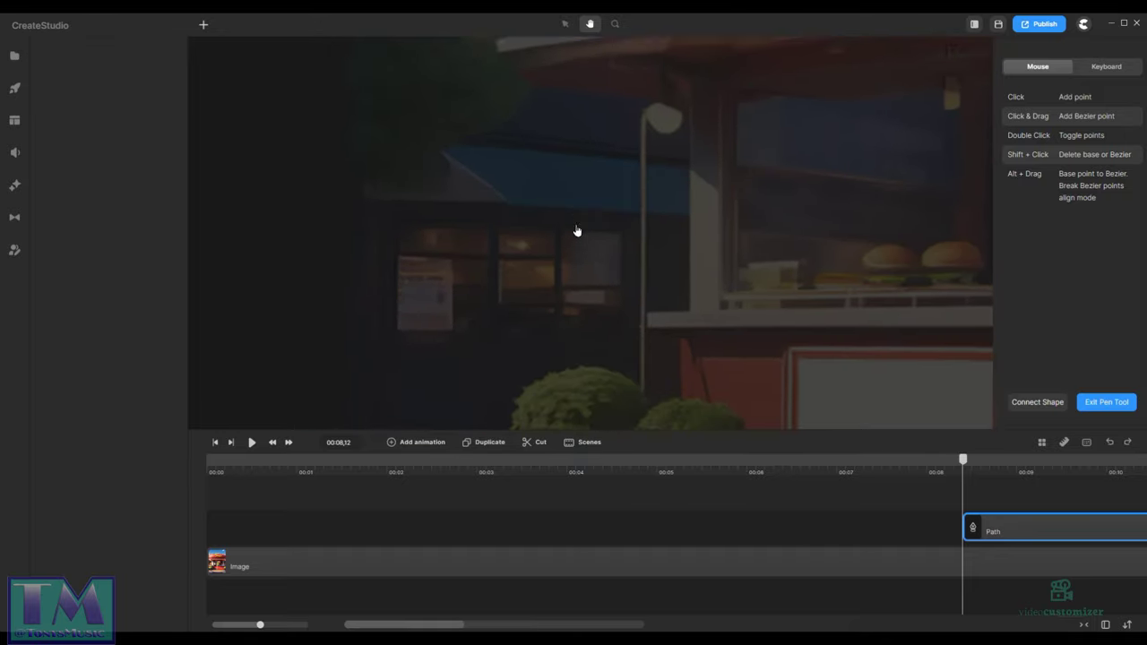
{"action": "left_click_drag", "start_coordinate": [589, 305], "coordinate": [593, 198]}
{"action": "left_click_drag", "start_coordinate": [563, 358], "coordinate": [581, 171]}
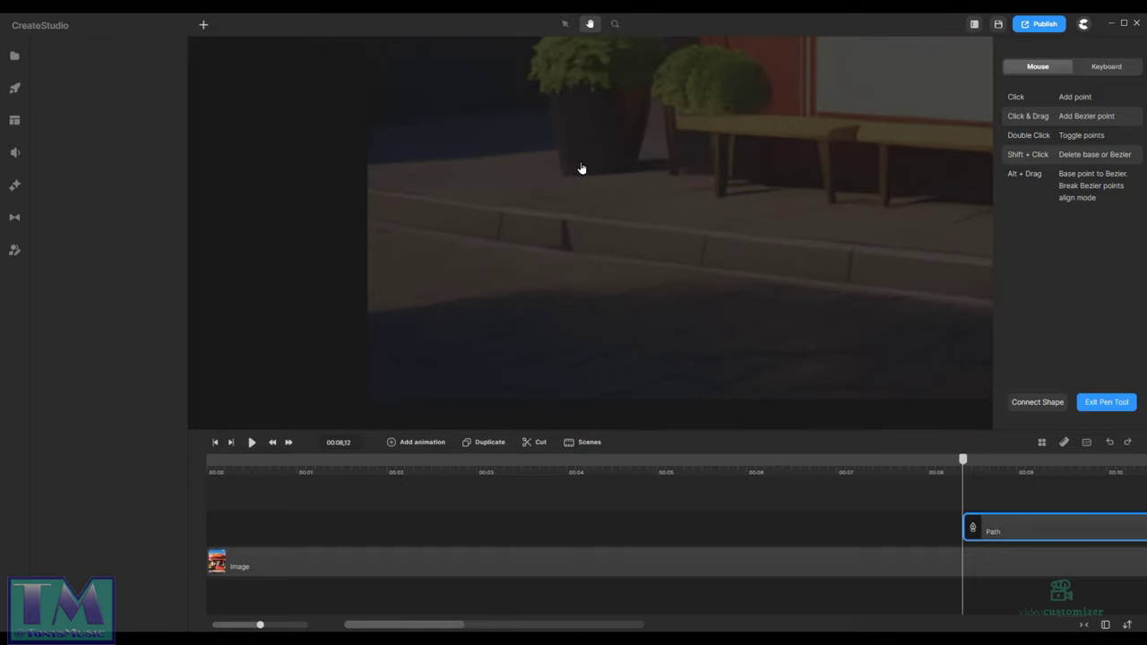
{"action": "left_click_drag", "start_coordinate": [579, 254], "coordinate": [575, 215]}
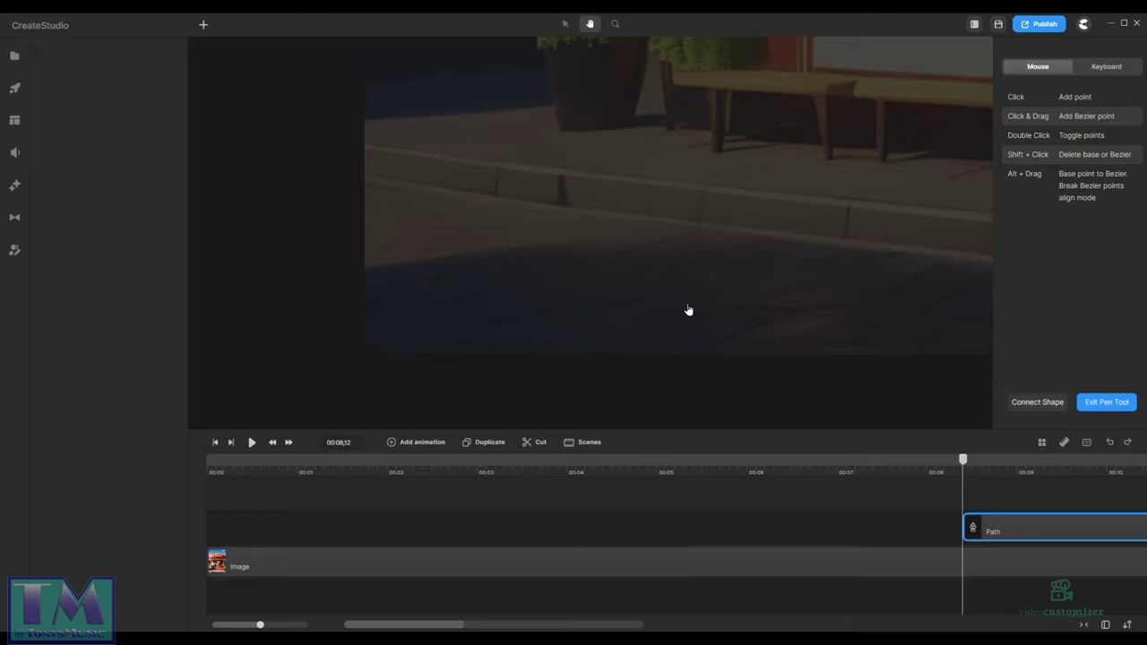
{"action": "left_click", "coordinate": [565, 24]}
{"action": "left_click", "coordinate": [363, 354]}
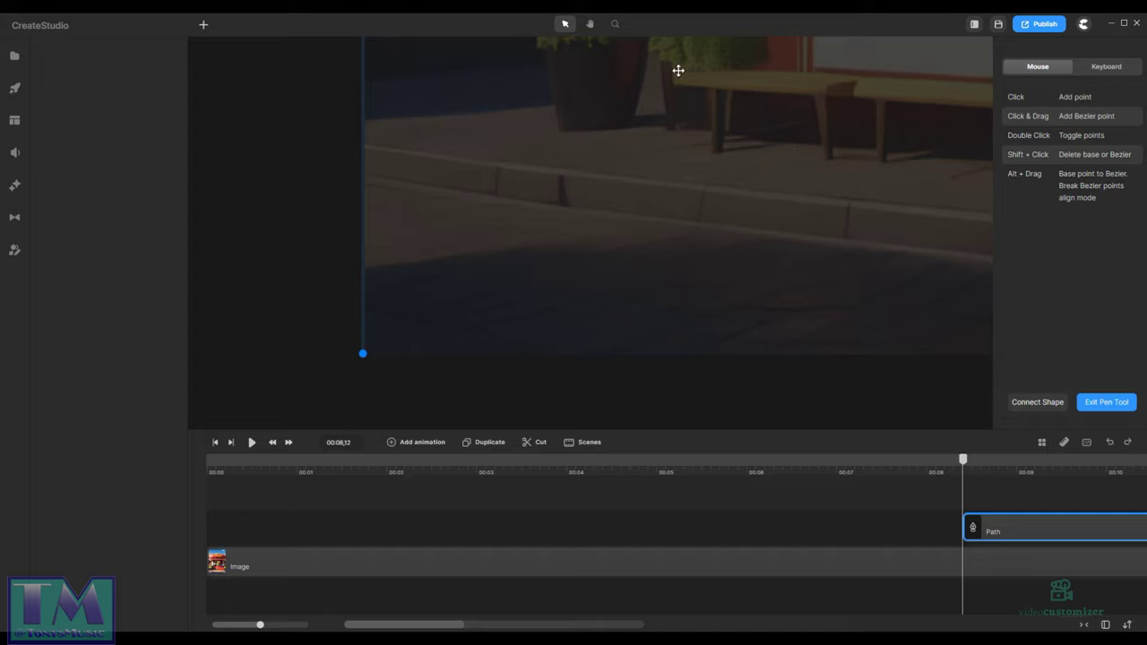
Step: Pan right along the image's bottom edge and place a path point at the bottom-right corner
{"action": "left_click", "coordinate": [590, 25]}
{"action": "left_click_drag", "start_coordinate": [788, 205], "coordinate": [595, 203]}
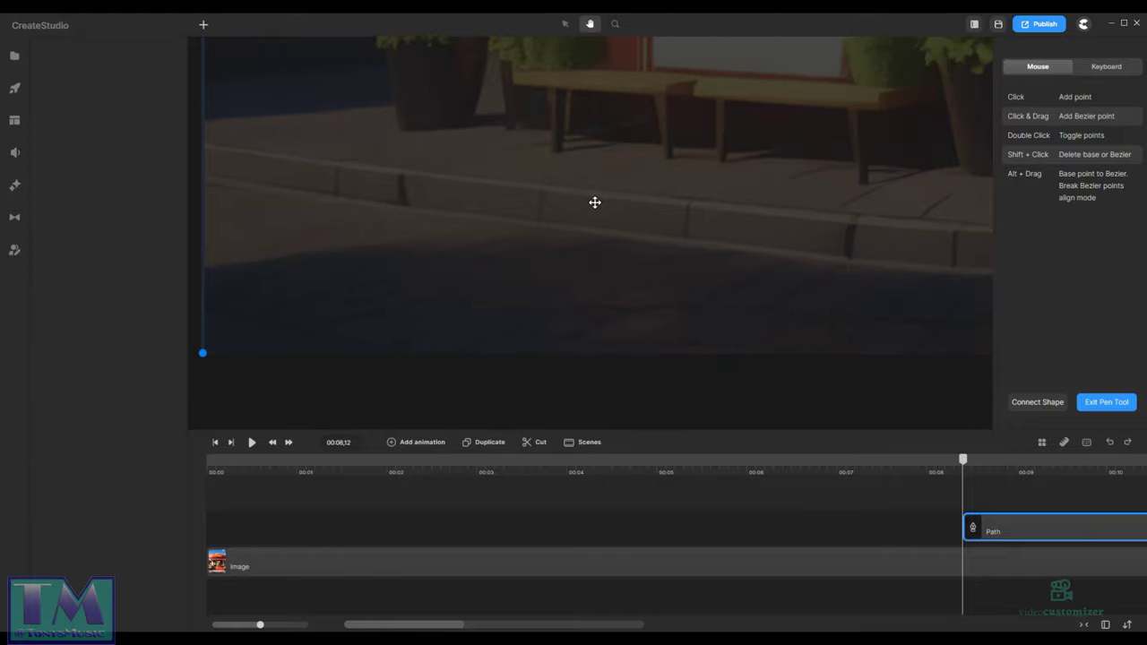
{"action": "left_click_drag", "start_coordinate": [707, 218], "coordinate": [566, 210]}
{"action": "mouse_move", "coordinate": [838, 199]}
{"action": "left_mouse_down"}
{"action": "mouse_move", "coordinate": [546, 192]}
{"action": "mouse_move", "coordinate": [650, 210]}
{"action": "mouse_move", "coordinate": [521, 207]}
{"action": "left_mouse_up"}
{"action": "left_click_drag", "start_coordinate": [927, 205], "coordinate": [676, 188]}
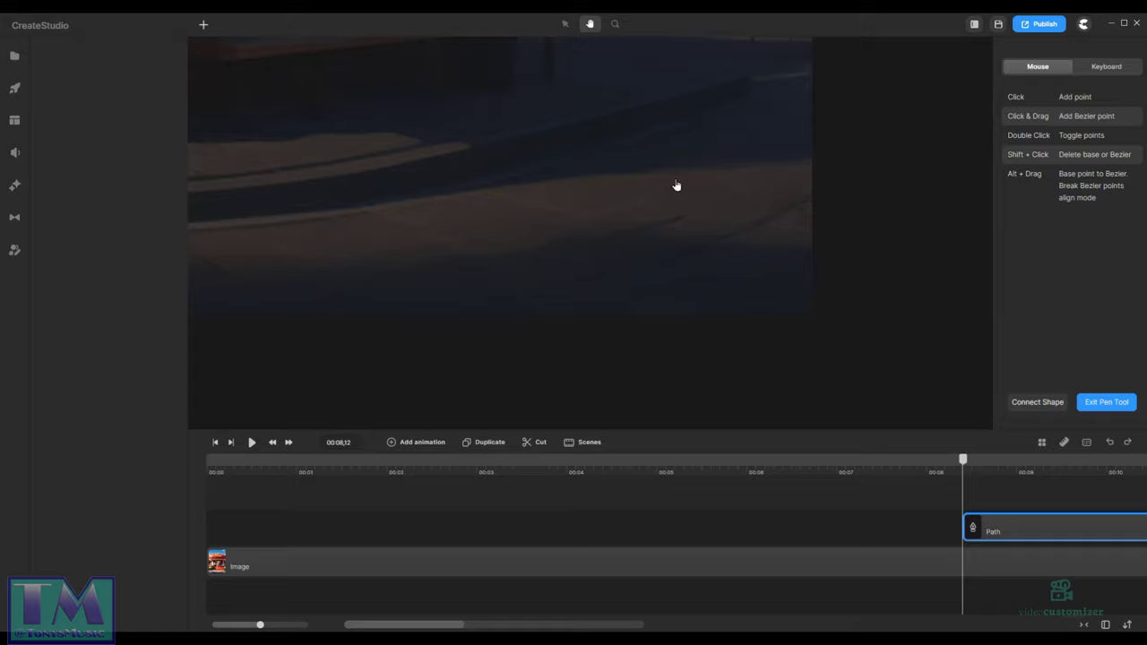
{"action": "left_click", "coordinate": [565, 24]}
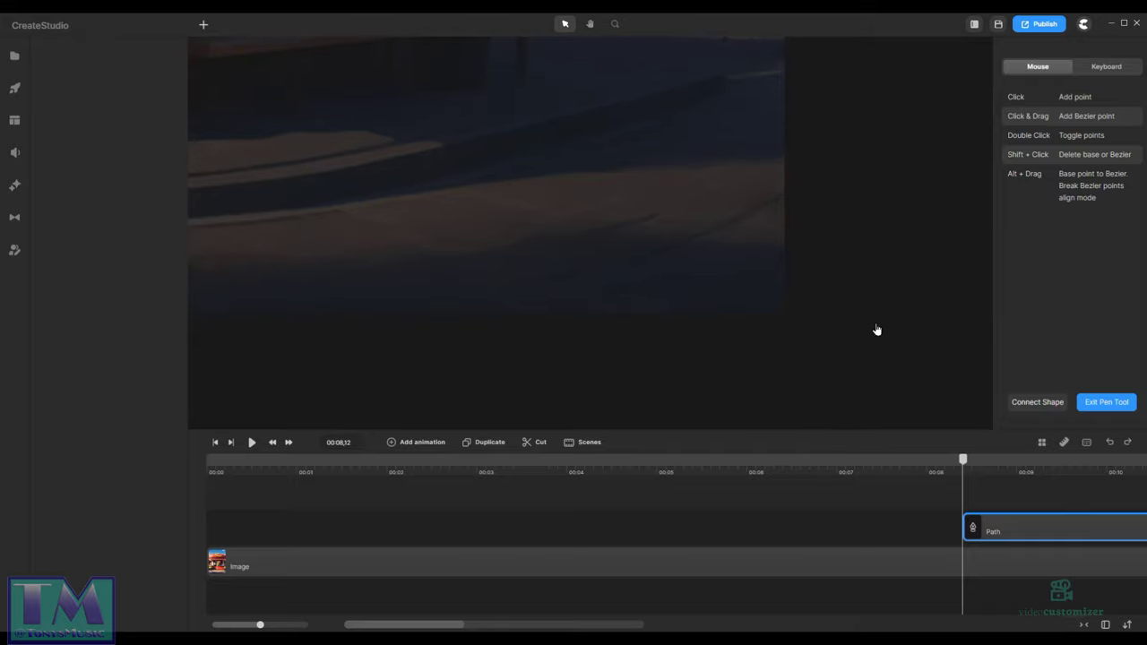
{"action": "left_click", "coordinate": [783, 312]}
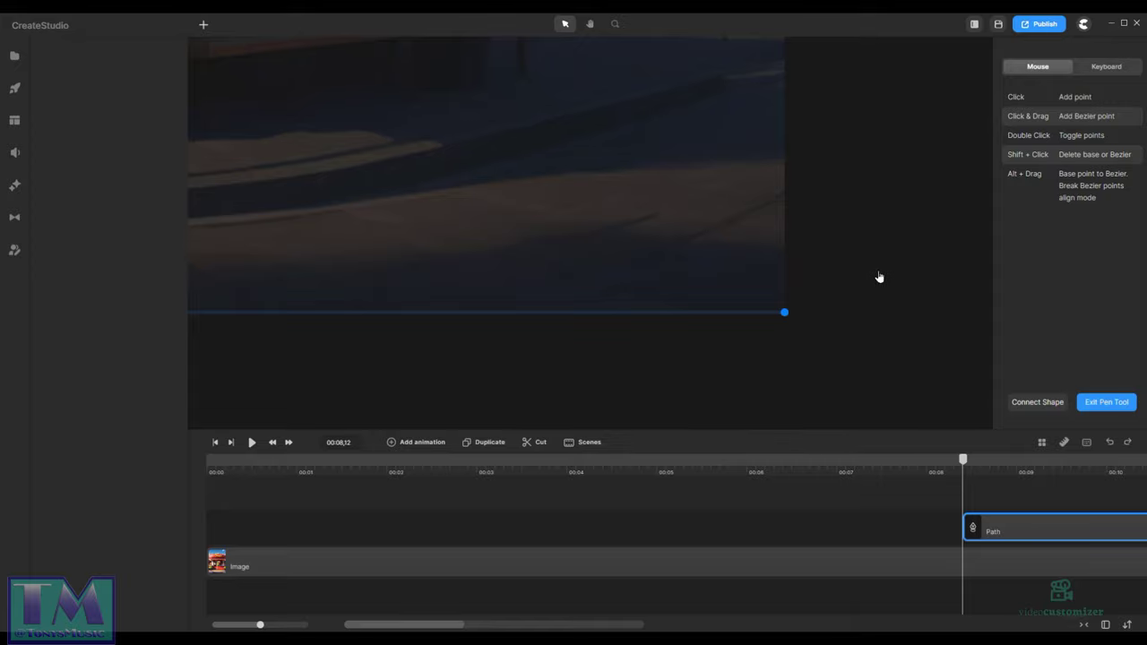
Step: Pan back up so the traced tree edge and sky are in view
{"action": "key", "text": "h"}
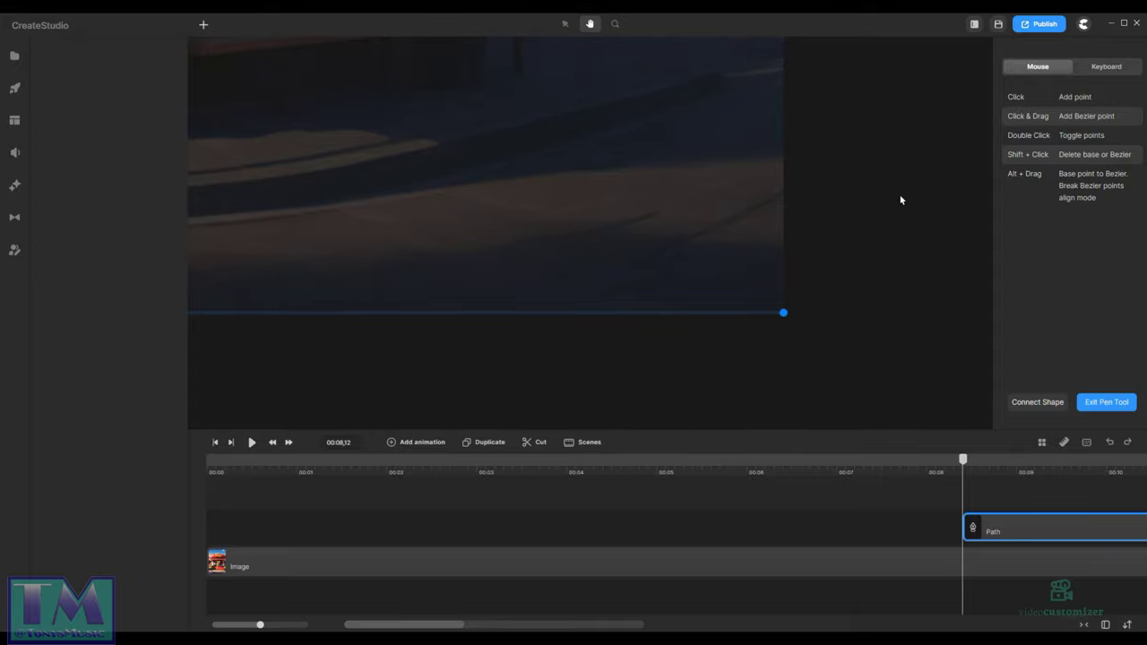
{"action": "scroll", "coordinate": [901, 211], "scroll_direction": "up", "scroll_amount": 3}
{"action": "left_click_drag", "start_coordinate": [924, 180], "coordinate": [891, 351]}
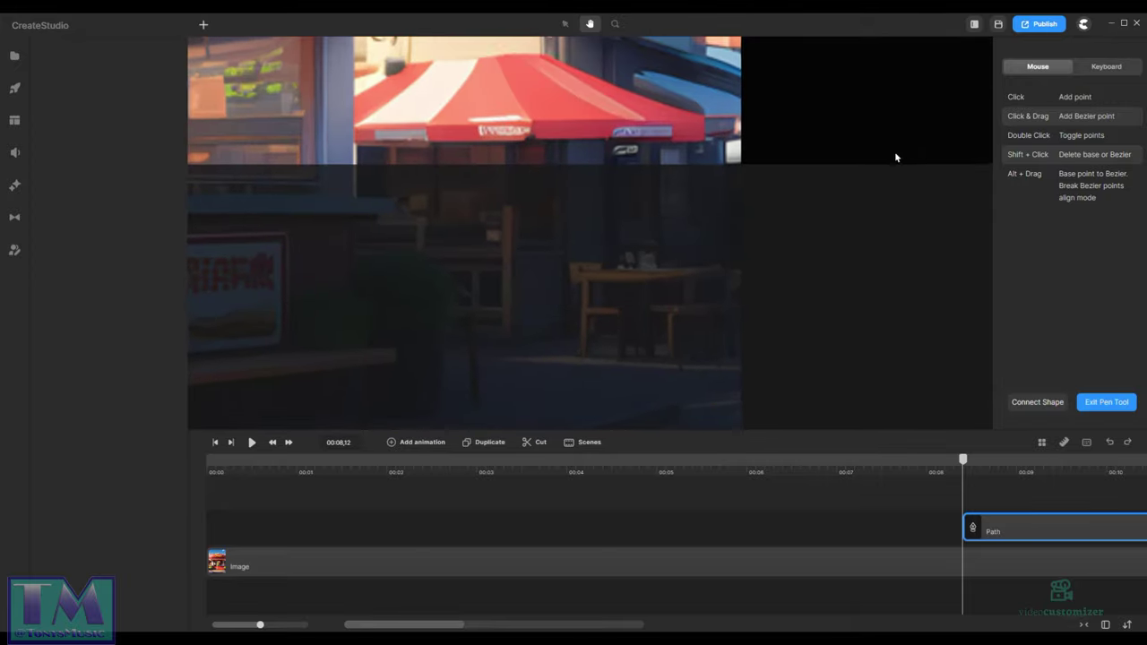
{"action": "left_click_drag", "start_coordinate": [896, 153], "coordinate": [888, 274]}
{"action": "left_click_drag", "start_coordinate": [863, 189], "coordinate": [837, 266]}
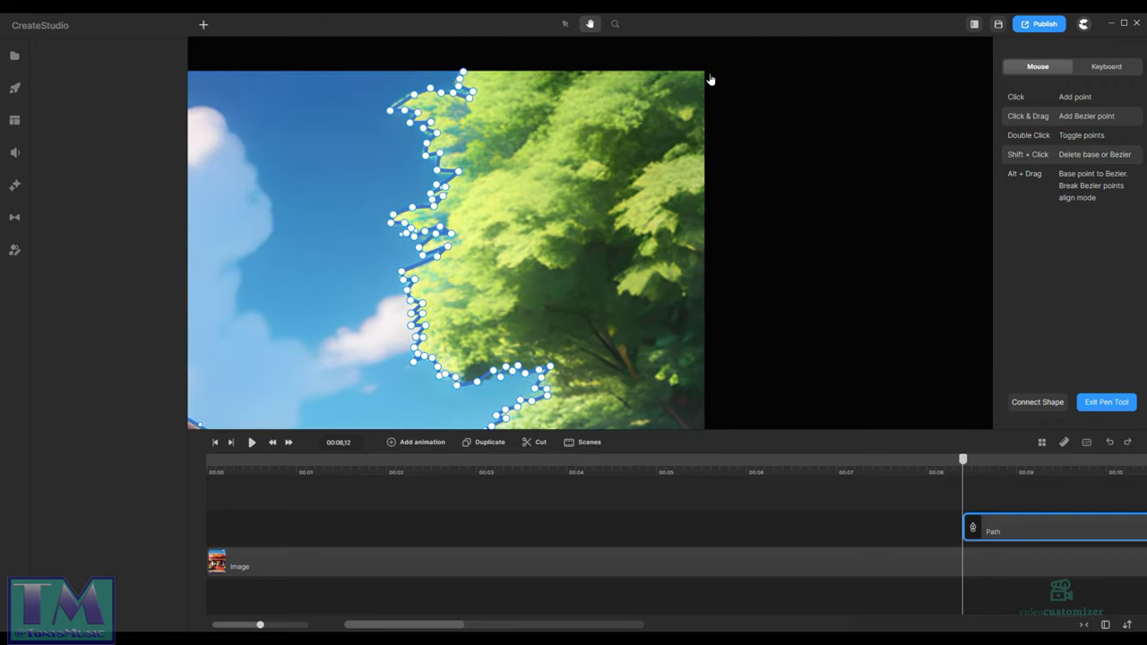
Step: Place a final point at the image's top-right corner, then close the path on its first point
{"action": "left_click", "coordinate": [565, 26]}
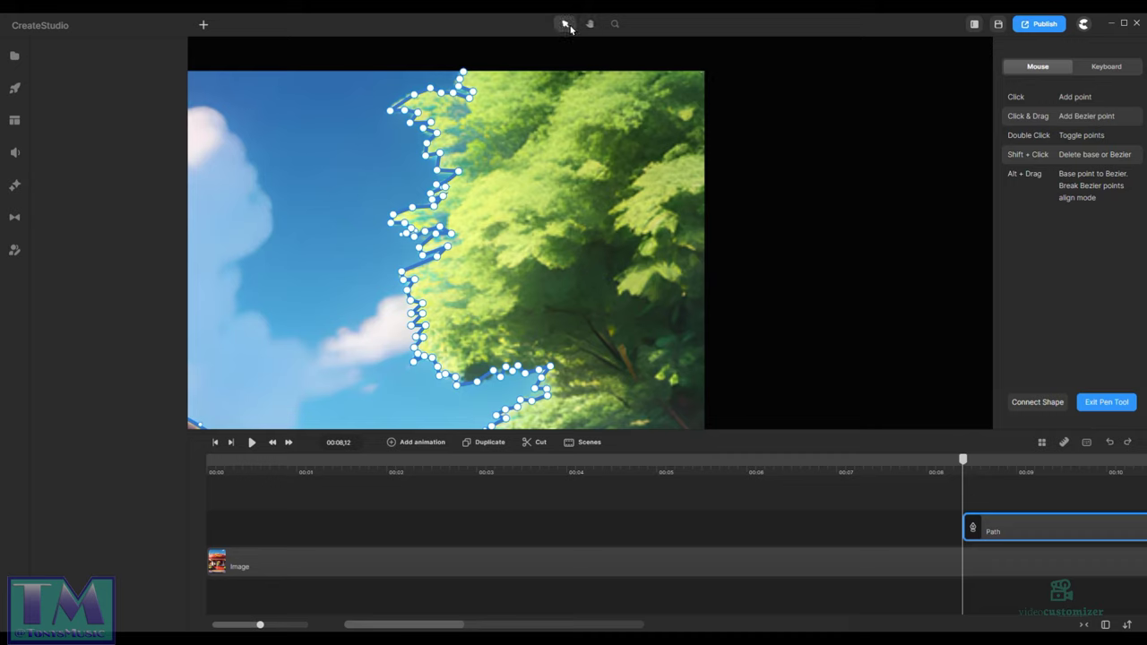
{"action": "left_click", "coordinate": [705, 69]}
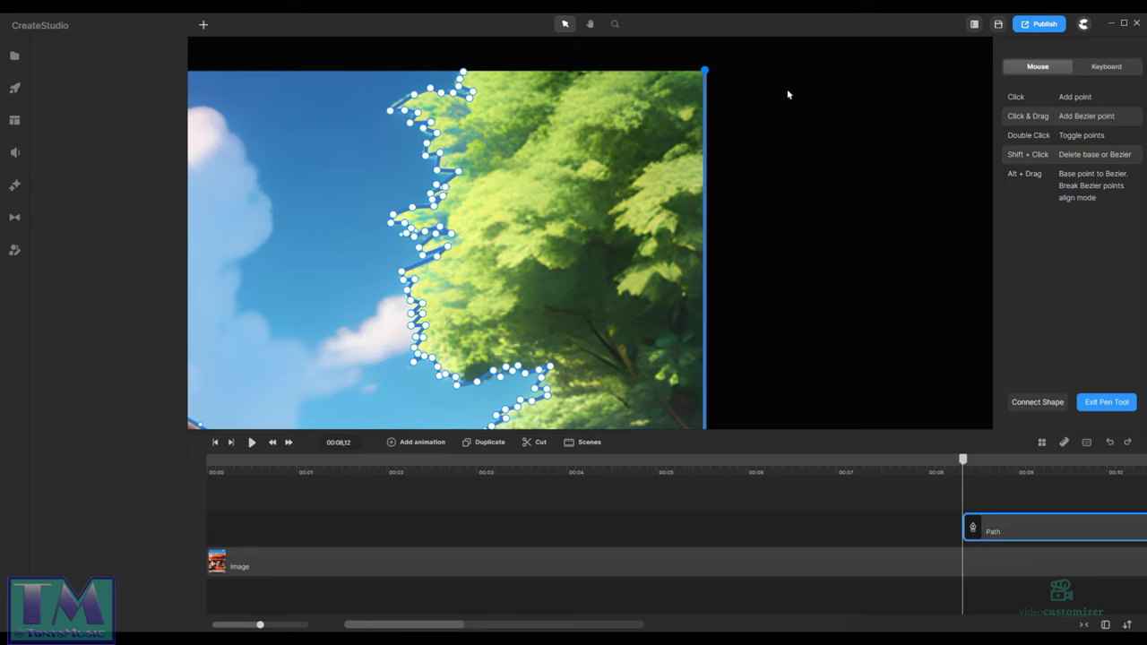
{"action": "left_click", "coordinate": [462, 71]}
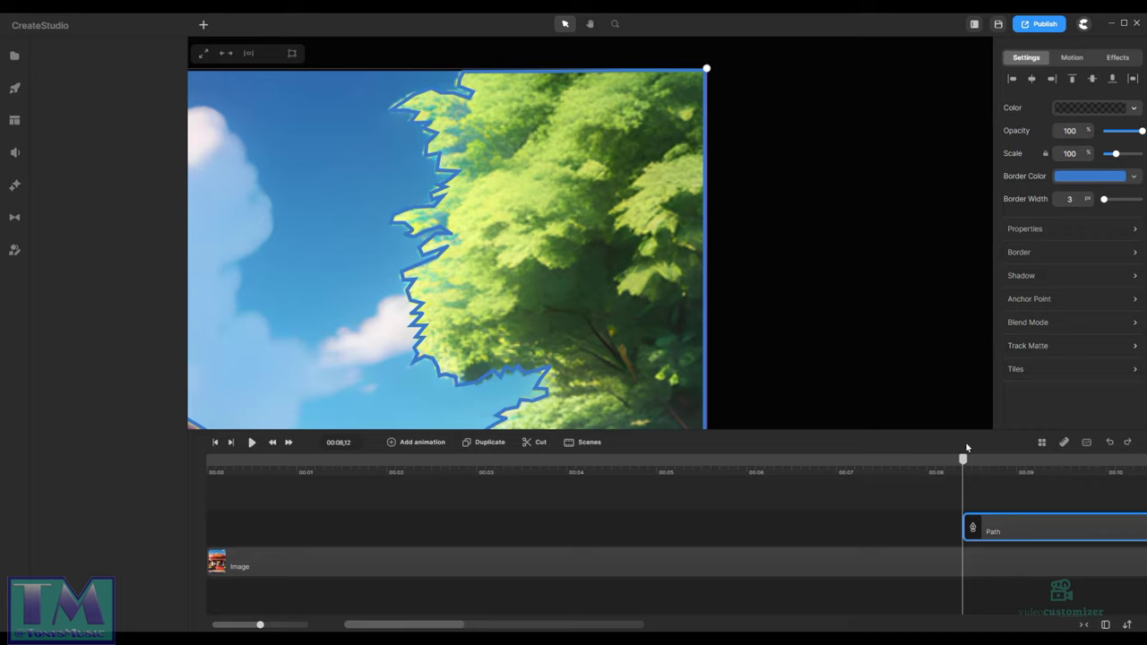
Step: Move the Path clip to 0s, then mask the Image clip with it using Mask Image with Path
{"action": "left_click_drag", "start_coordinate": [1043, 520], "coordinate": [259, 600]}
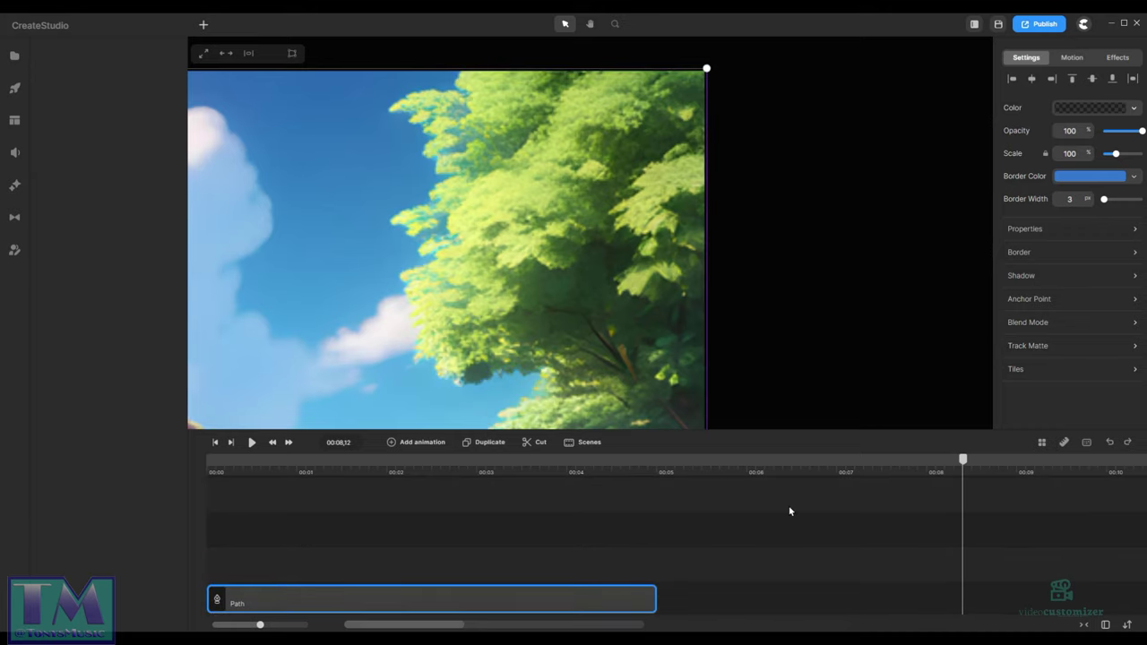
{"action": "scroll", "coordinate": [838, 502], "scroll_direction": "down", "scroll_amount": 2}
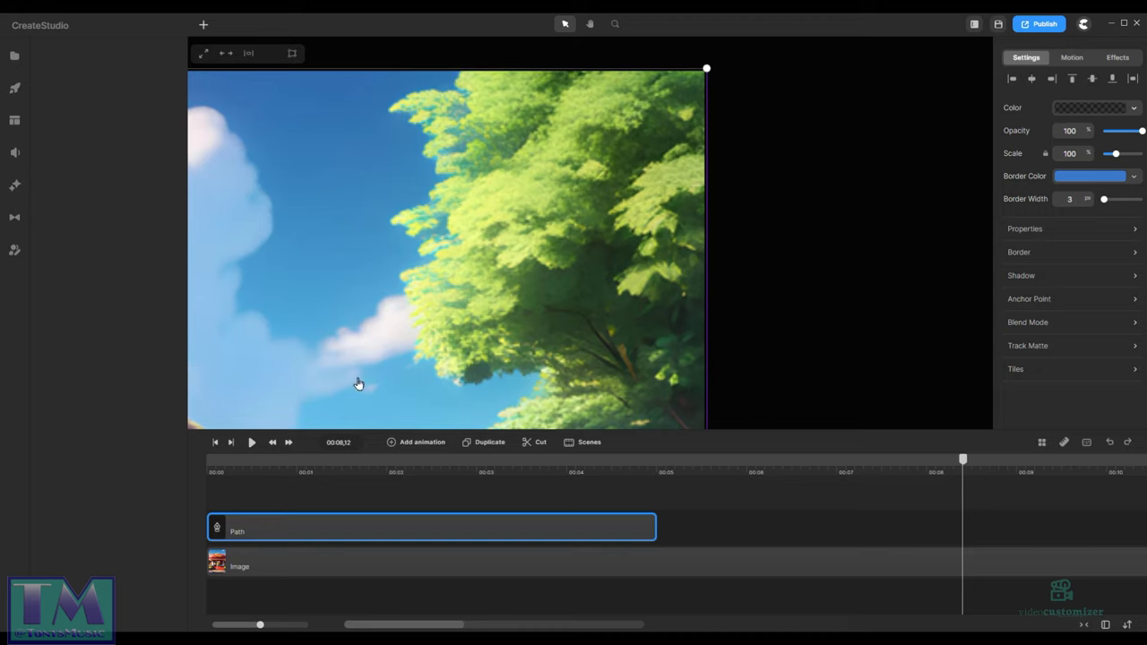
{"action": "left_click", "coordinate": [352, 563]}
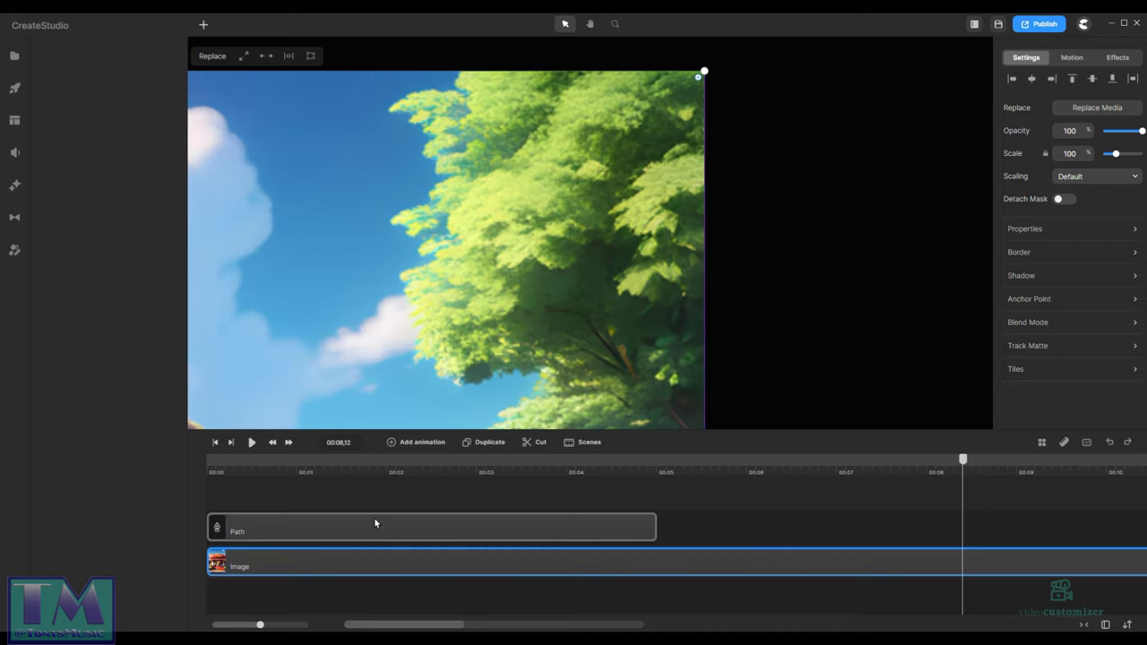
{"action": "left_click", "coordinate": [372, 528], "text": "shift"}
{"action": "right_click", "coordinate": [388, 534]}
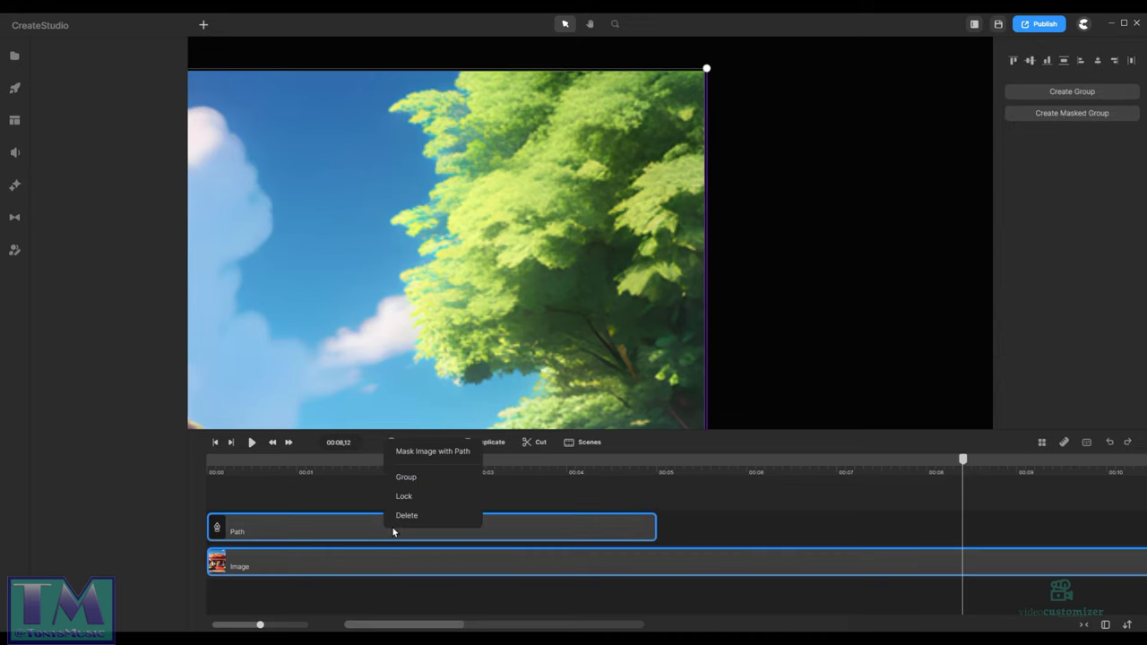
{"action": "left_click", "coordinate": [437, 456]}
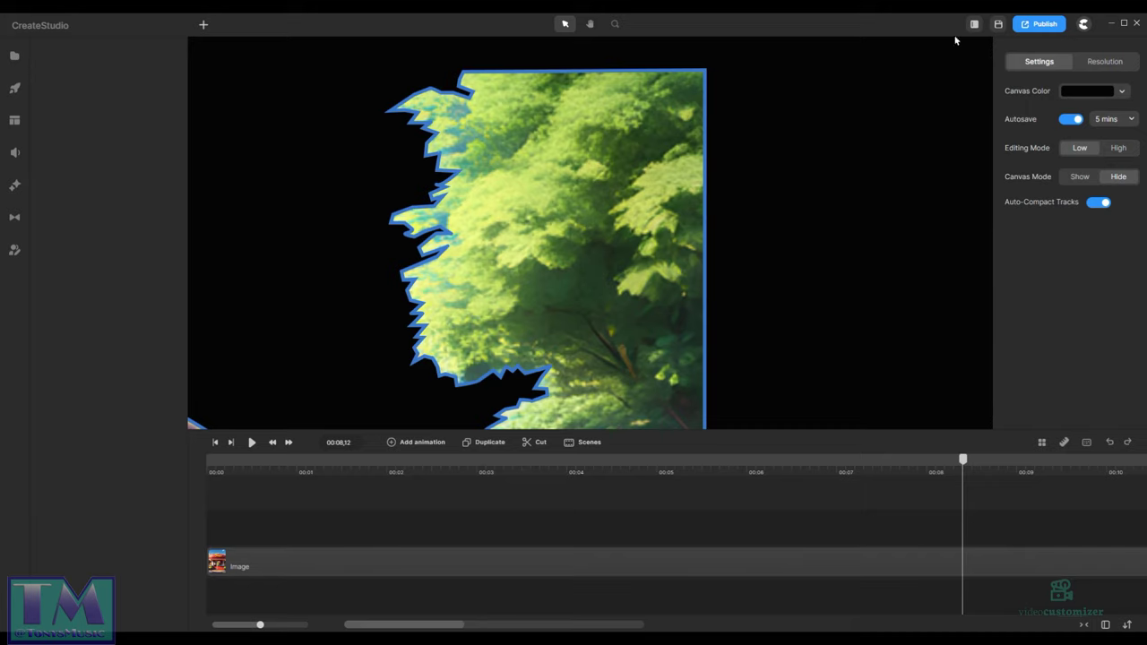
Step: Fit and centre the whole canvas in view with Canvas Zoom
{"action": "left_click", "coordinate": [617, 24]}
{"action": "left_click", "coordinate": [656, 135]}
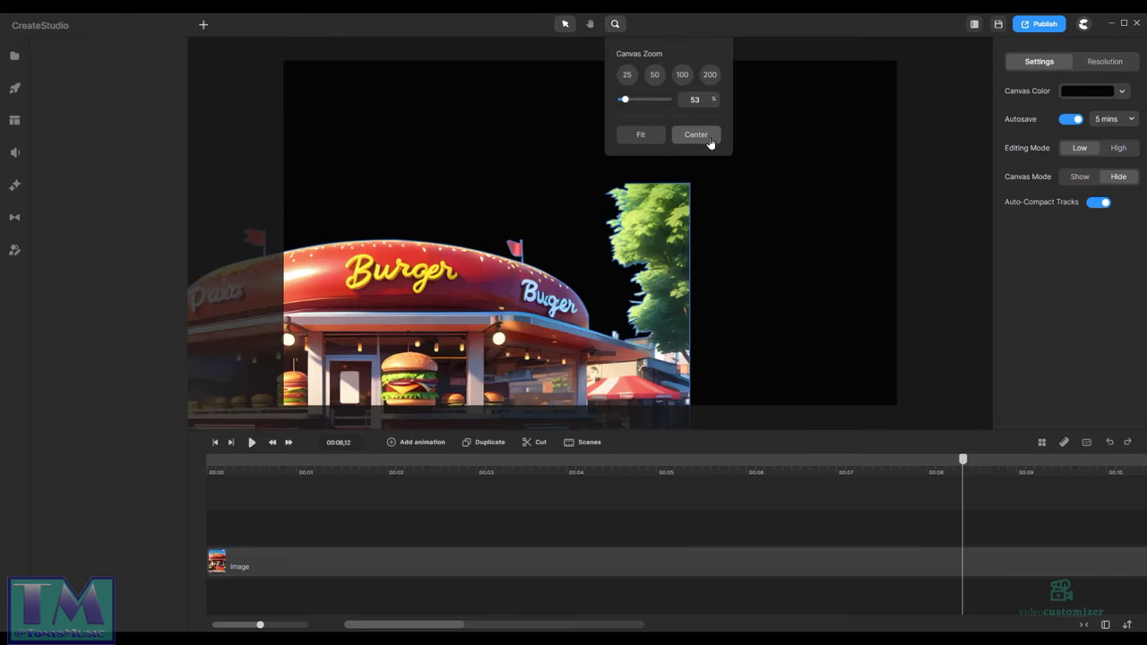
{"action": "left_click", "coordinate": [697, 134]}
Step: Move the masked burger image up and centre it on the canvas
{"action": "left_click", "coordinate": [647, 233]}
{"action": "left_click_drag", "start_coordinate": [647, 233], "coordinate": [648, 193]}
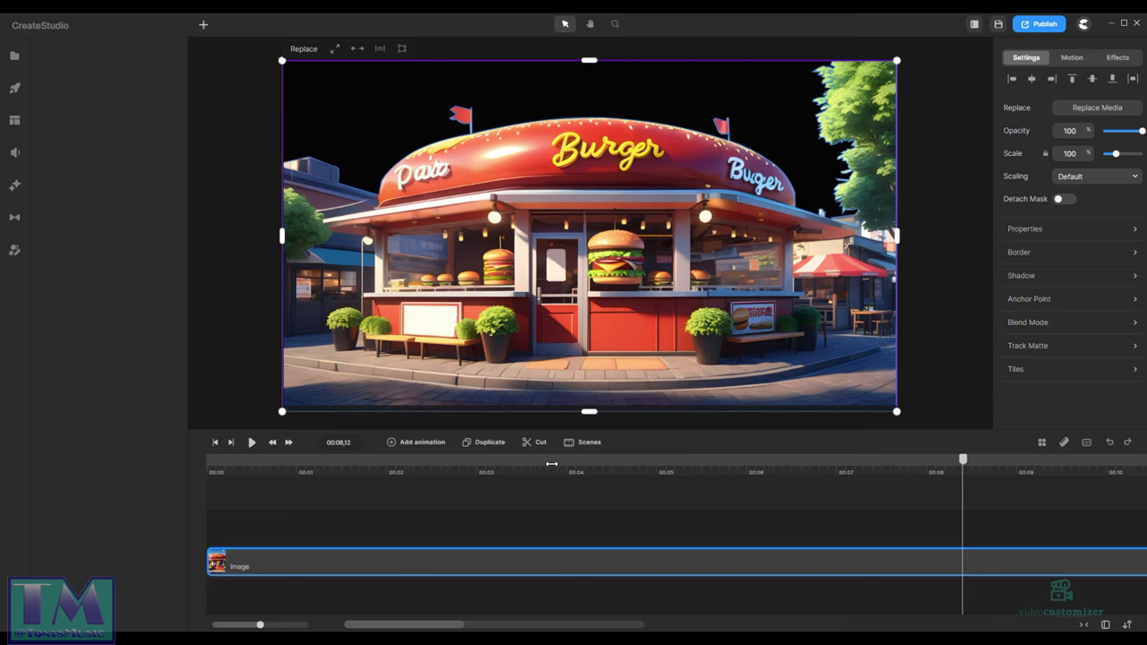
{"action": "left_click_drag", "start_coordinate": [563, 371], "coordinate": [608, 353]}
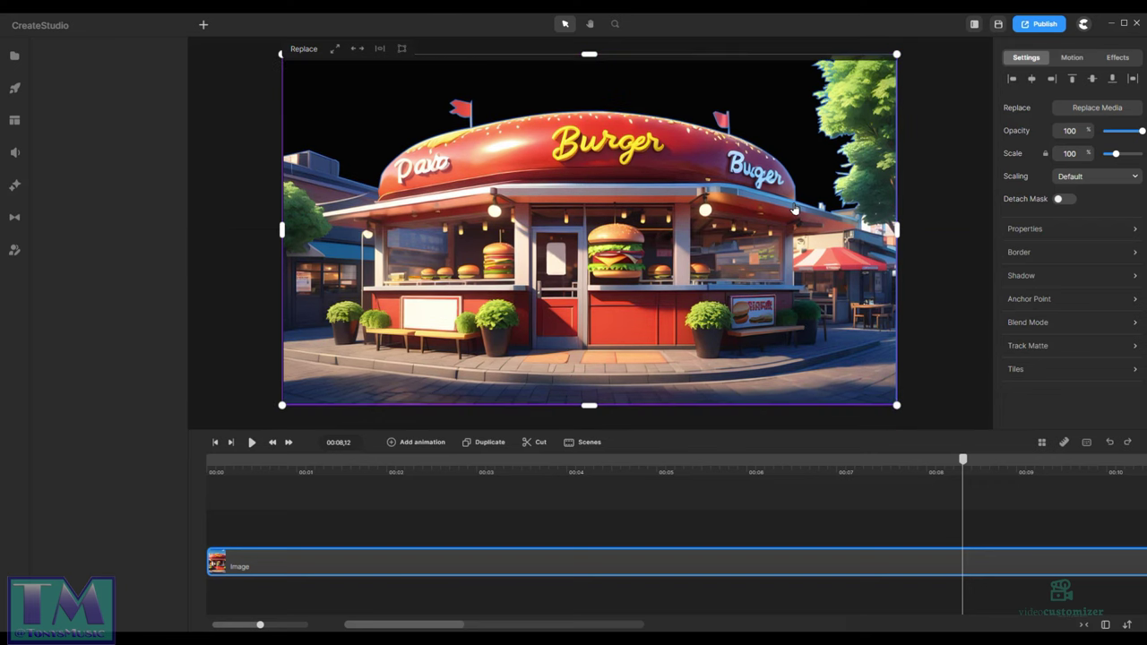
{"action": "left_click", "coordinate": [377, 51]}
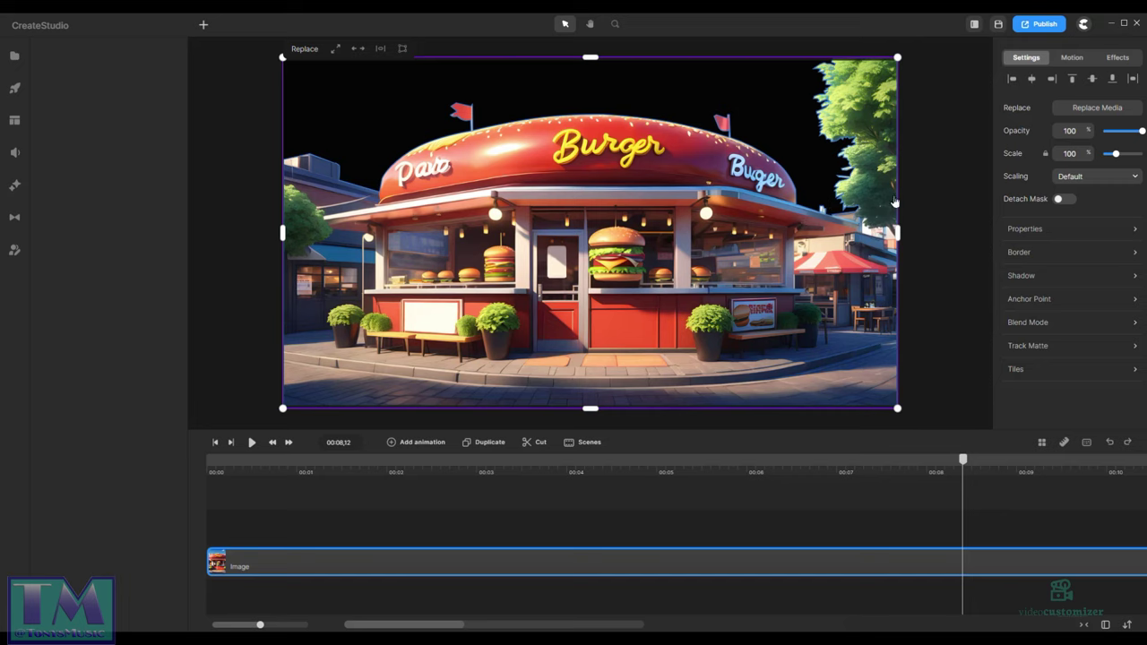
Step: Unmask the Image clip, then set the Path clip's border colour opacity to zero
{"action": "right_click", "coordinate": [586, 570]}
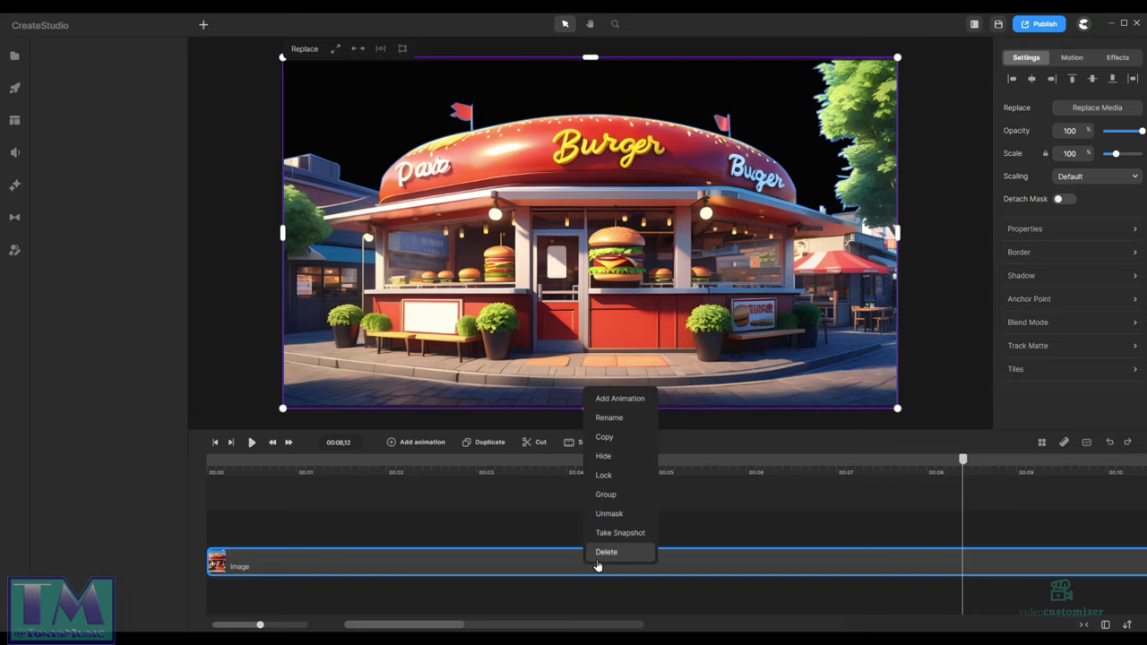
{"action": "left_click", "coordinate": [632, 515]}
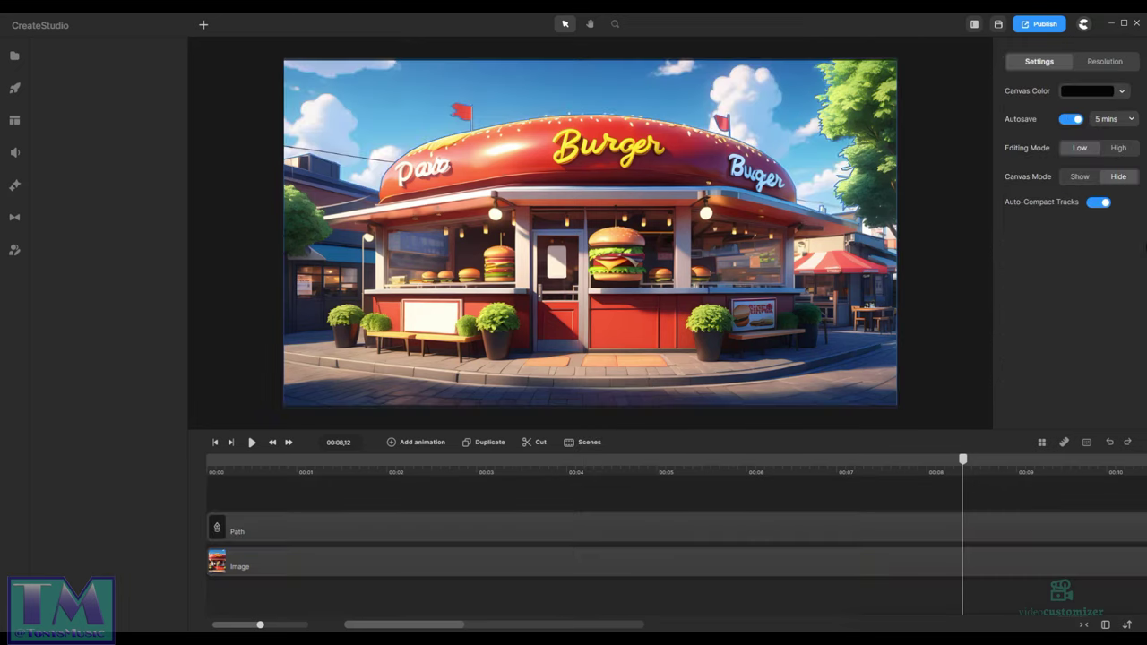
{"action": "left_click", "coordinate": [641, 523]}
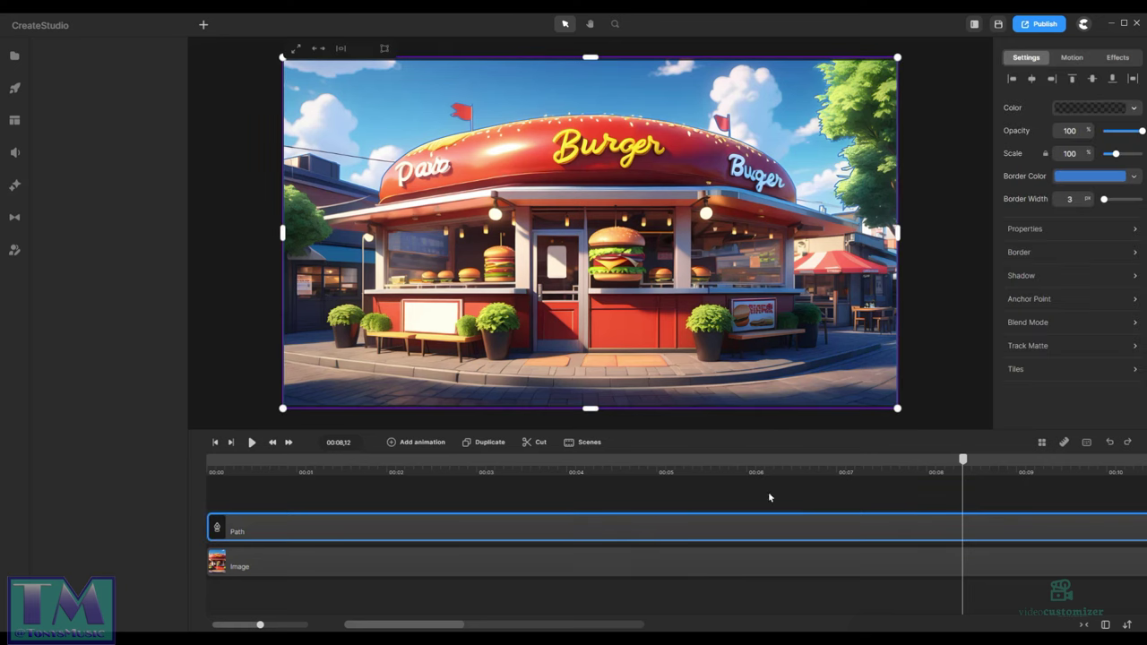
{"action": "left_click", "coordinate": [1090, 182]}
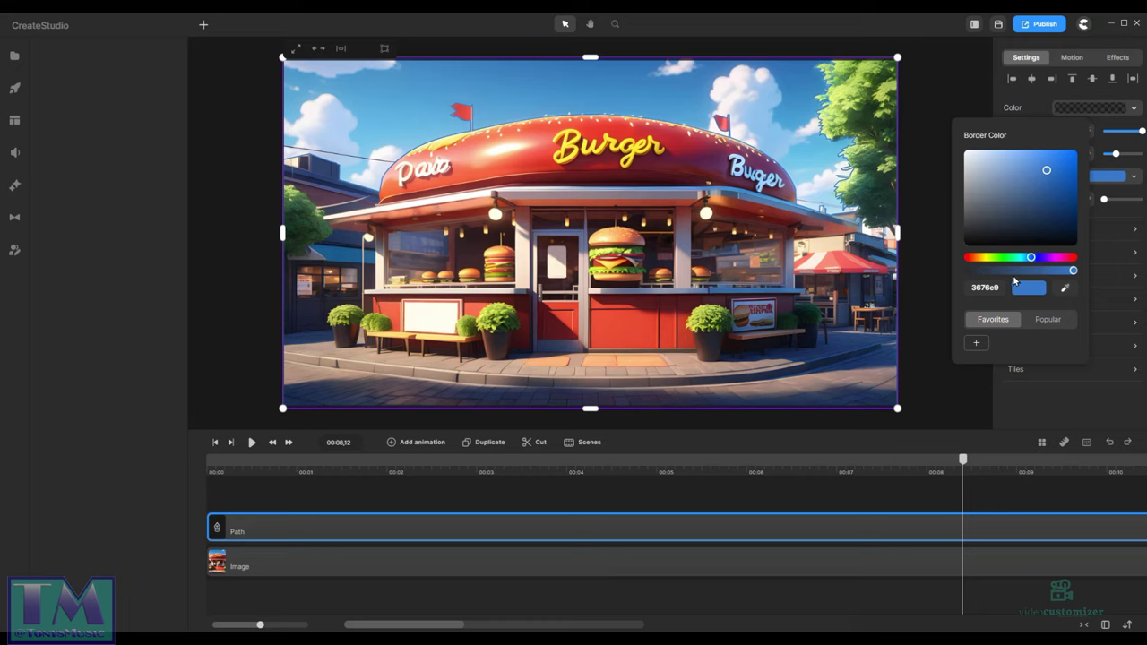
{"action": "left_click", "coordinate": [969, 271]}
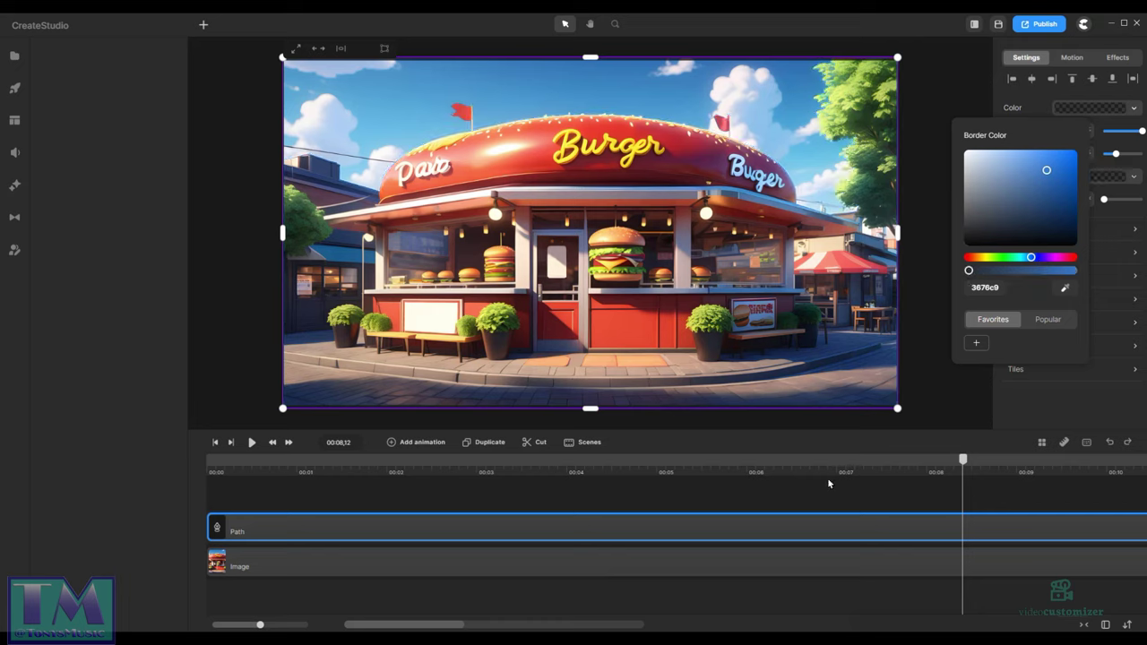
Step: Mask the burger image with the path again using Mask Image with Path
{"action": "left_click", "coordinate": [455, 555], "text": "shift"}
{"action": "right_click", "coordinate": [516, 524]}
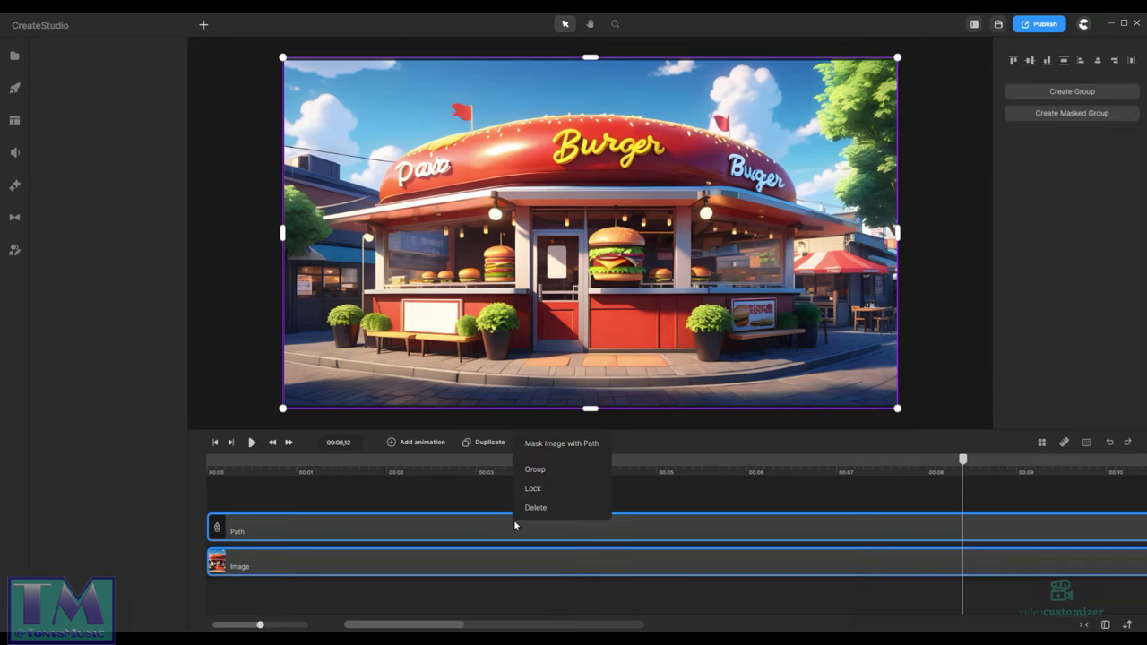
{"action": "left_click", "coordinate": [584, 442]}
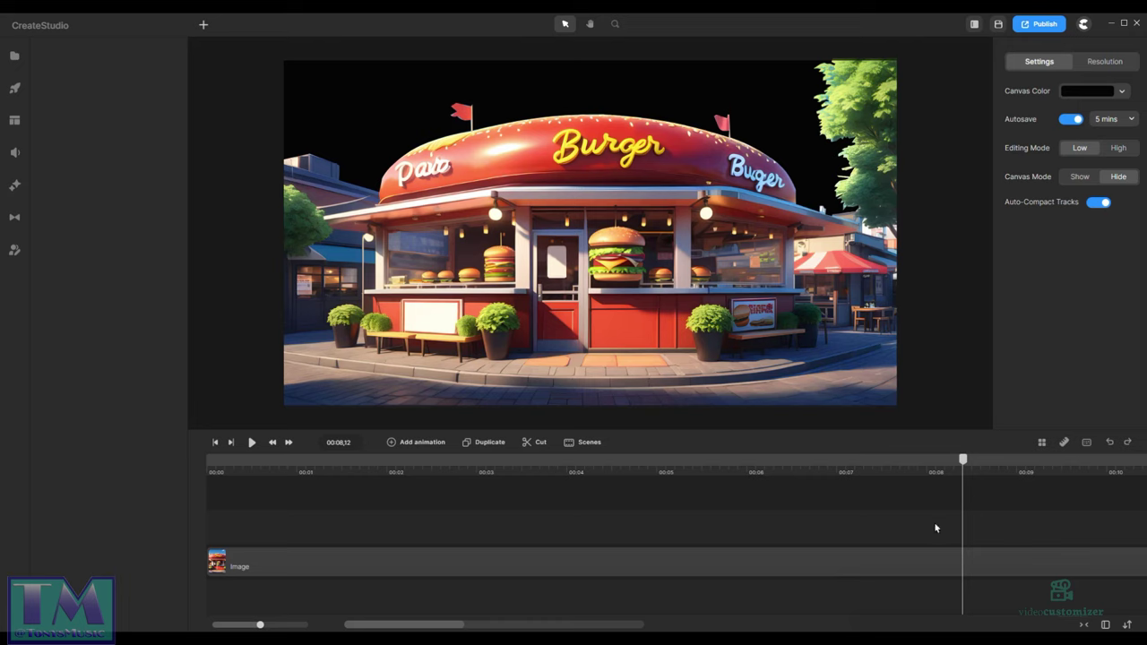
Step: Scrub the timeline, then play and stop the preview to check the masked image
{"action": "left_click_drag", "start_coordinate": [962, 460], "coordinate": [118, 479]}
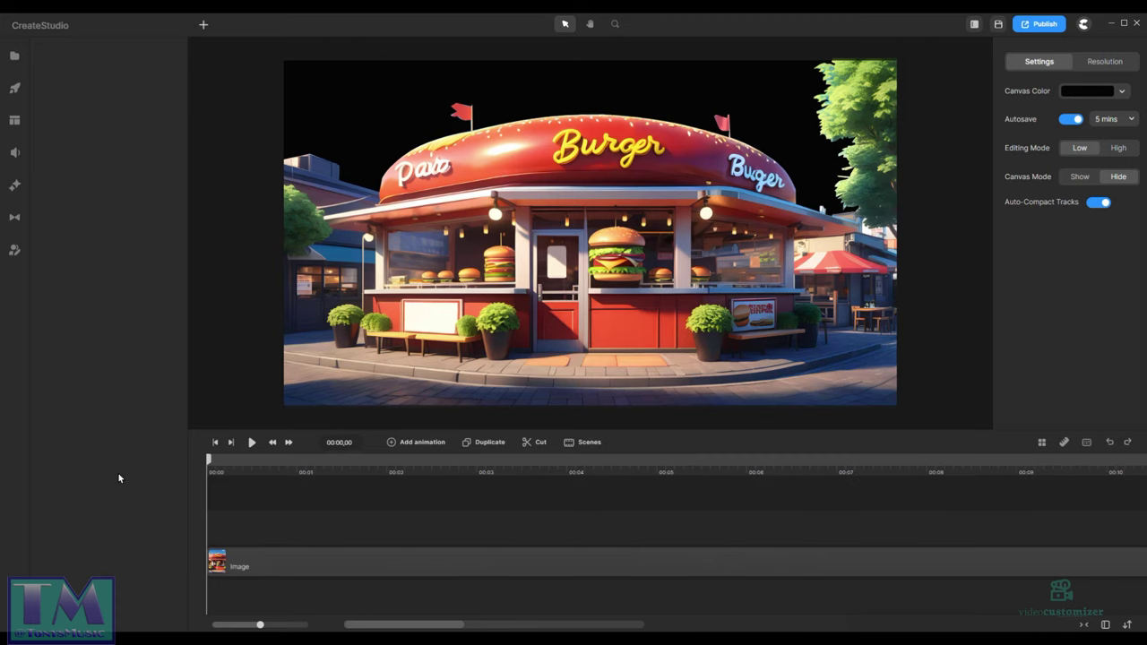
{"action": "left_click", "coordinate": [250, 444]}
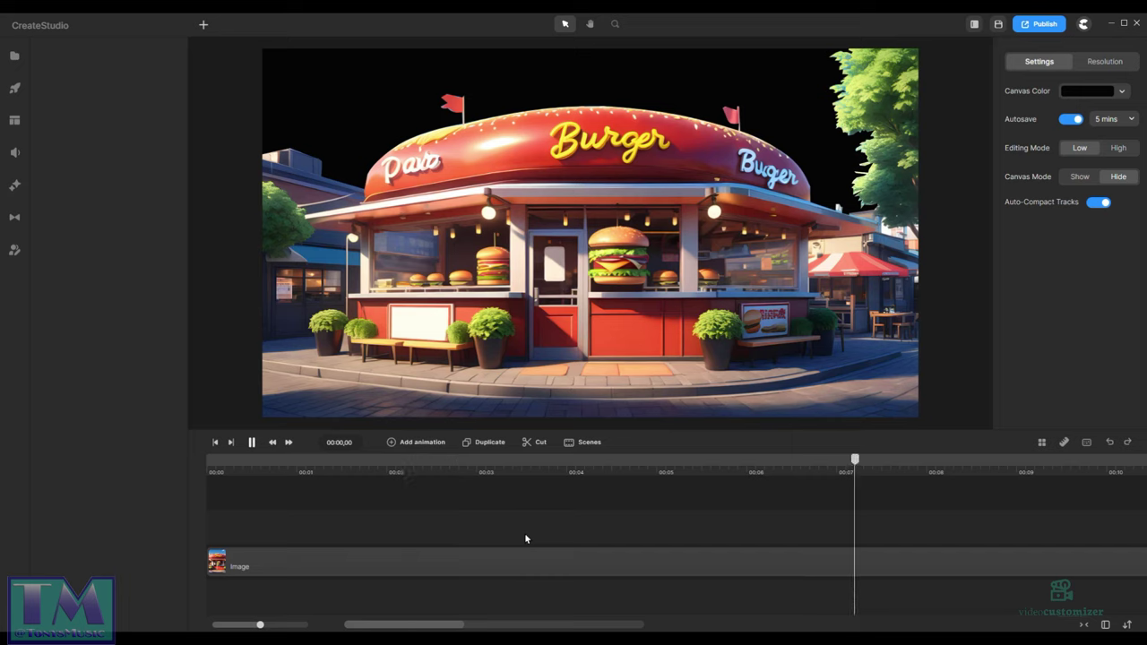
{"action": "left_click", "coordinate": [251, 444]}
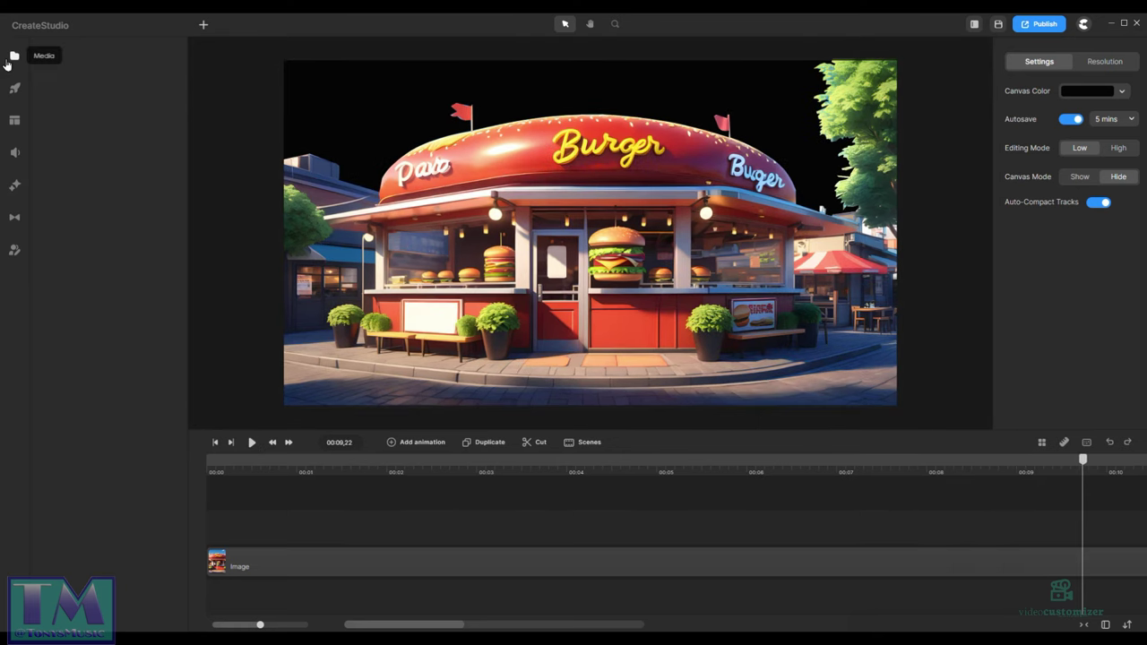
Step: From the Media panel's Vecteezy stock videos, preview the blue-sky clouds clip and download it
{"action": "left_click", "coordinate": [15, 61]}
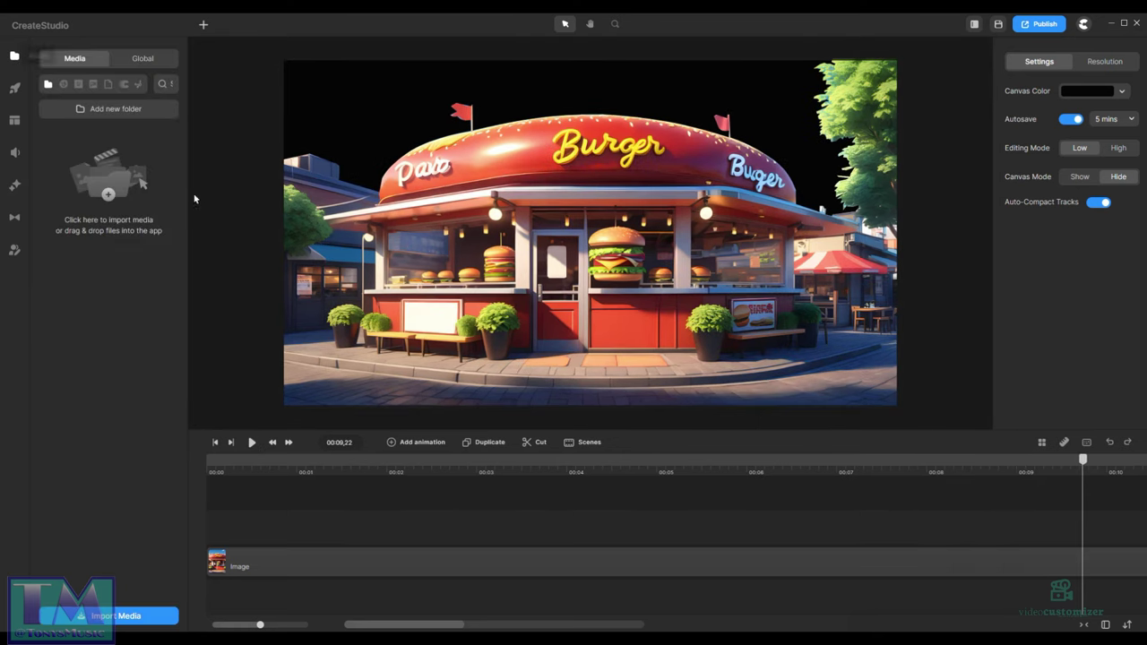
{"action": "left_click", "coordinate": [64, 83]}
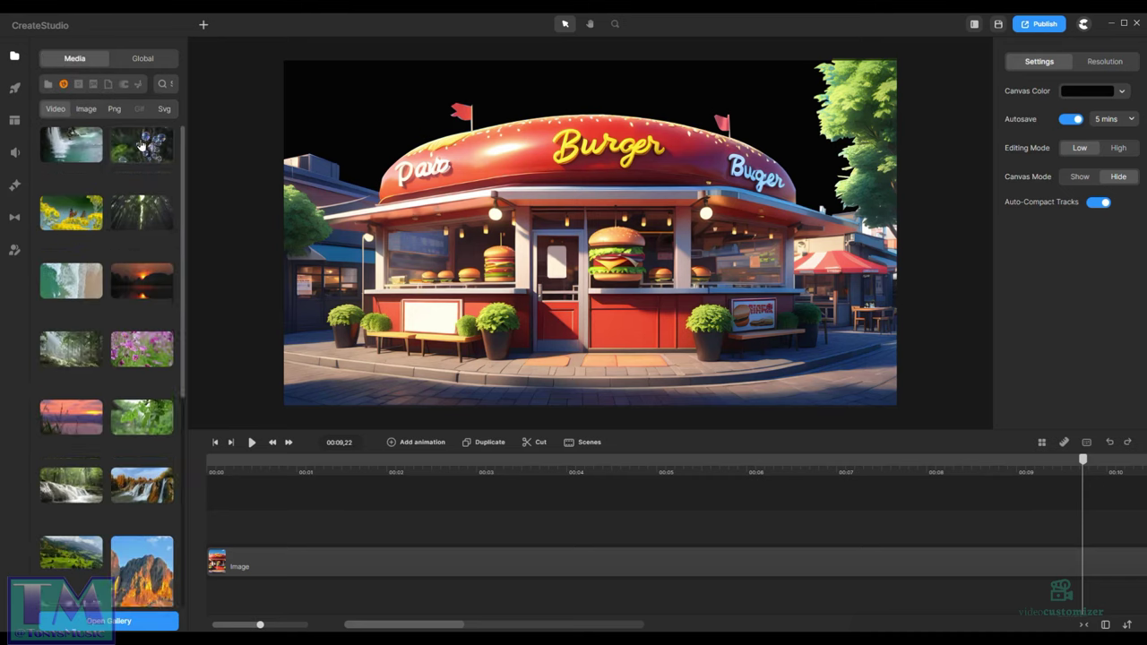
{"action": "mouse_move", "coordinate": [130, 153]}
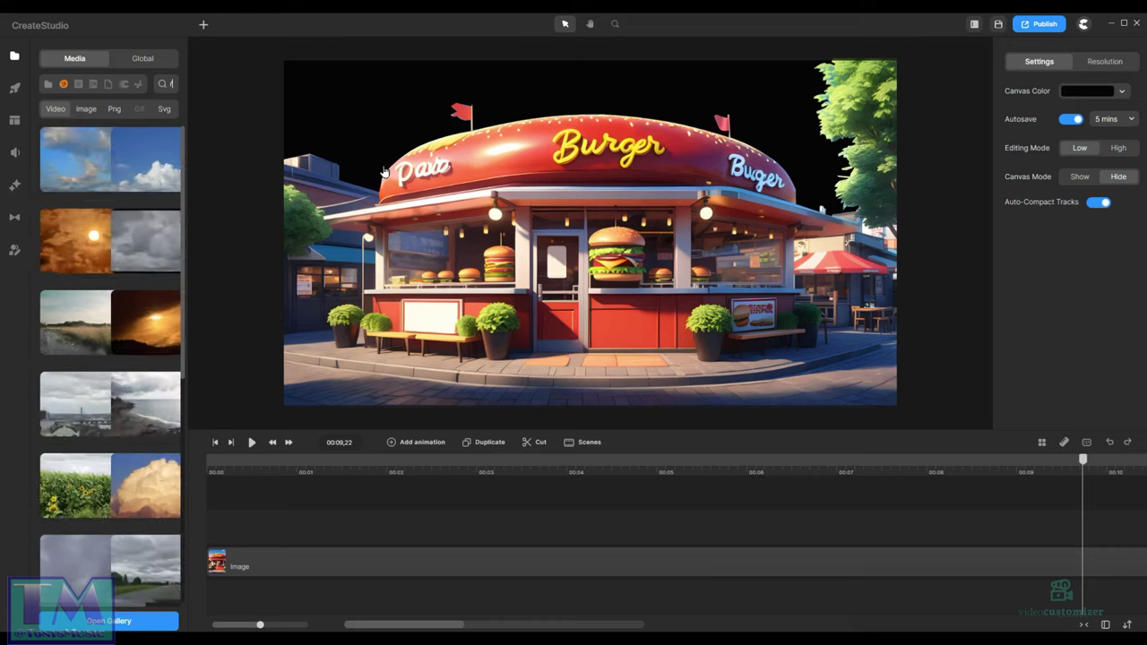
{"action": "left_click", "coordinate": [72, 146]}
{"action": "left_click", "coordinate": [530, 496]}
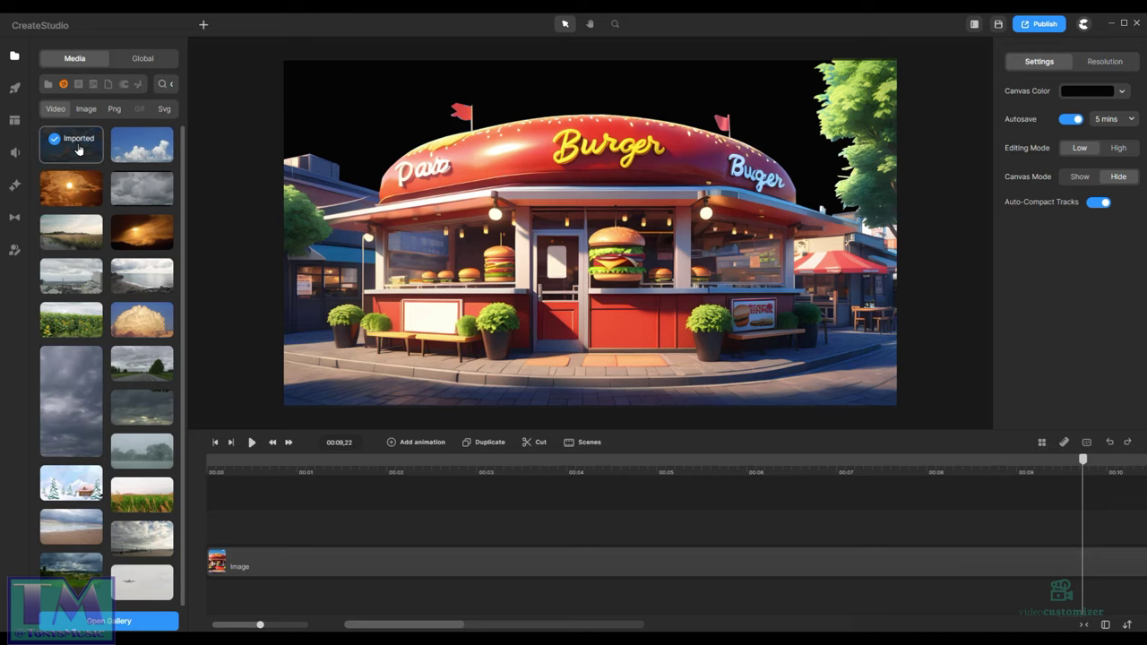
Step: Open the My Media folder to see the downloaded clouds video
{"action": "left_click", "coordinate": [50, 91]}
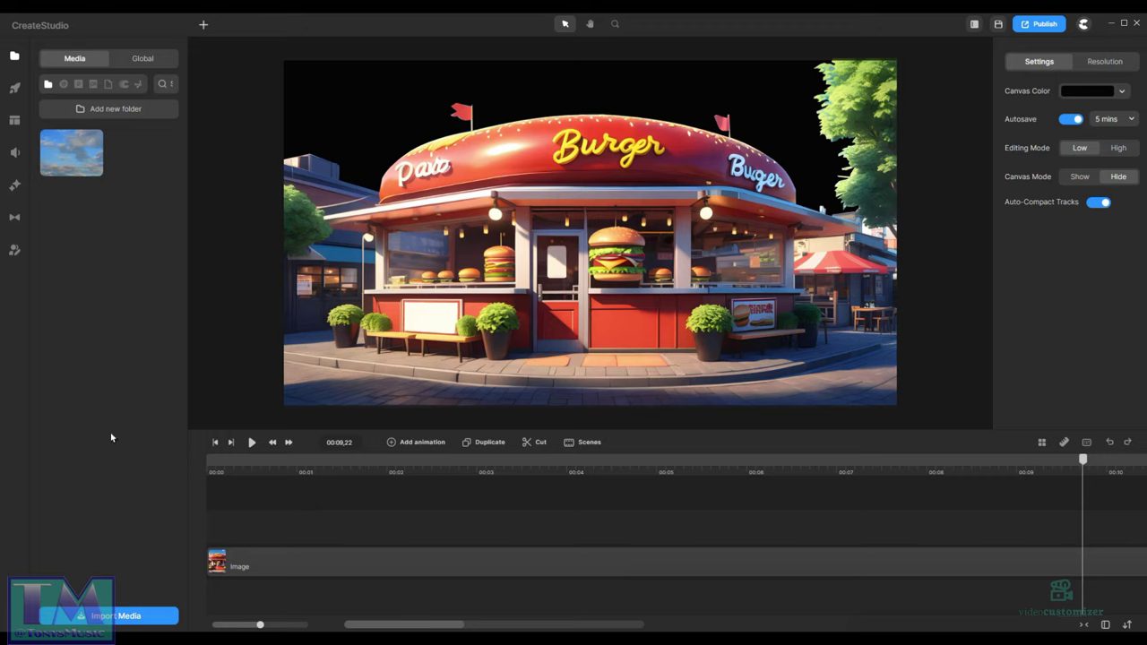
Step: Drop the clouds video onto the canvas, move its clip to 0s, and place it beneath the Image track
{"action": "left_click_drag", "start_coordinate": [85, 159], "coordinate": [624, 253]}
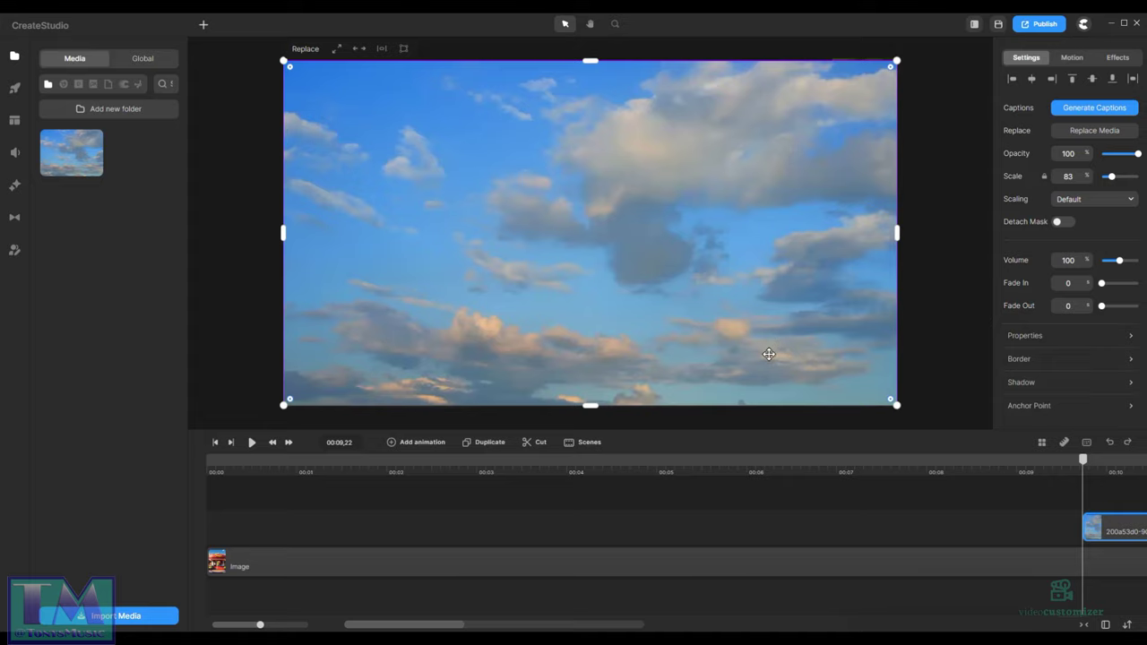
{"action": "left_click_drag", "start_coordinate": [1110, 530], "coordinate": [232, 569]}
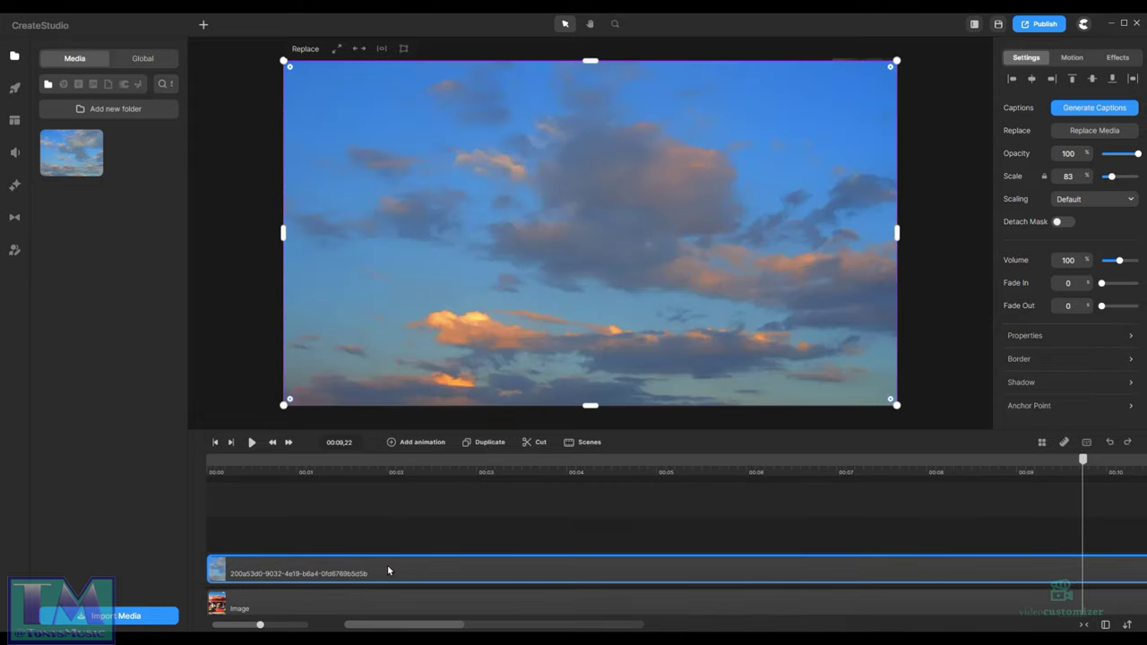
{"action": "left_click_drag", "start_coordinate": [392, 574], "coordinate": [385, 619]}
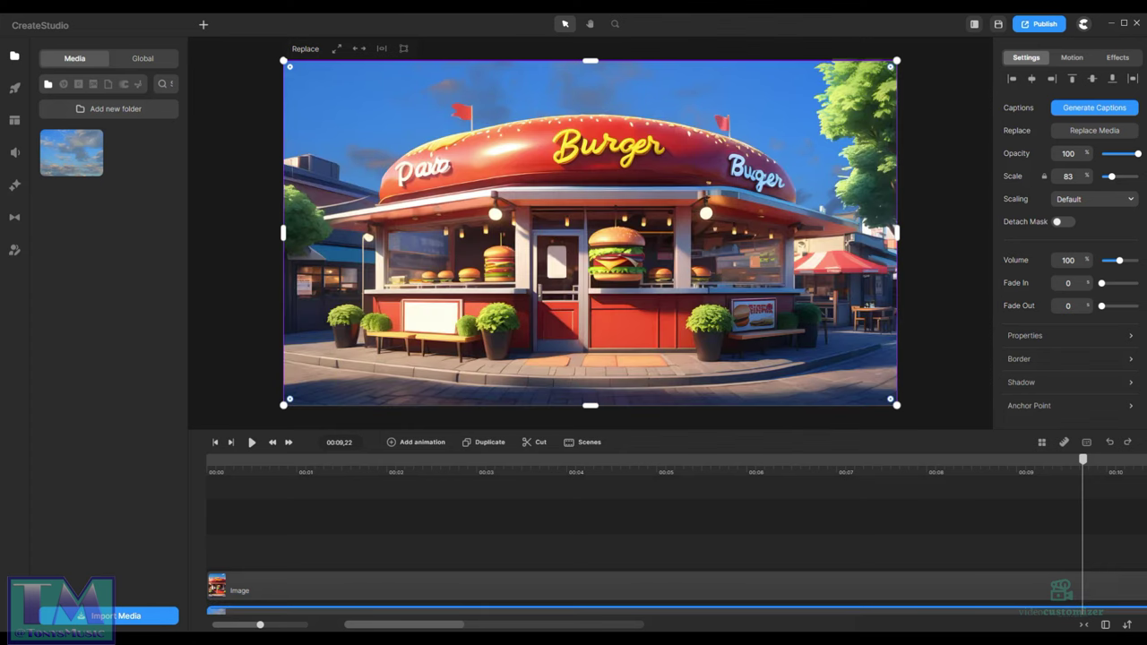
{"action": "scroll", "coordinate": [733, 578], "scroll_direction": "right", "scroll_amount": 6}
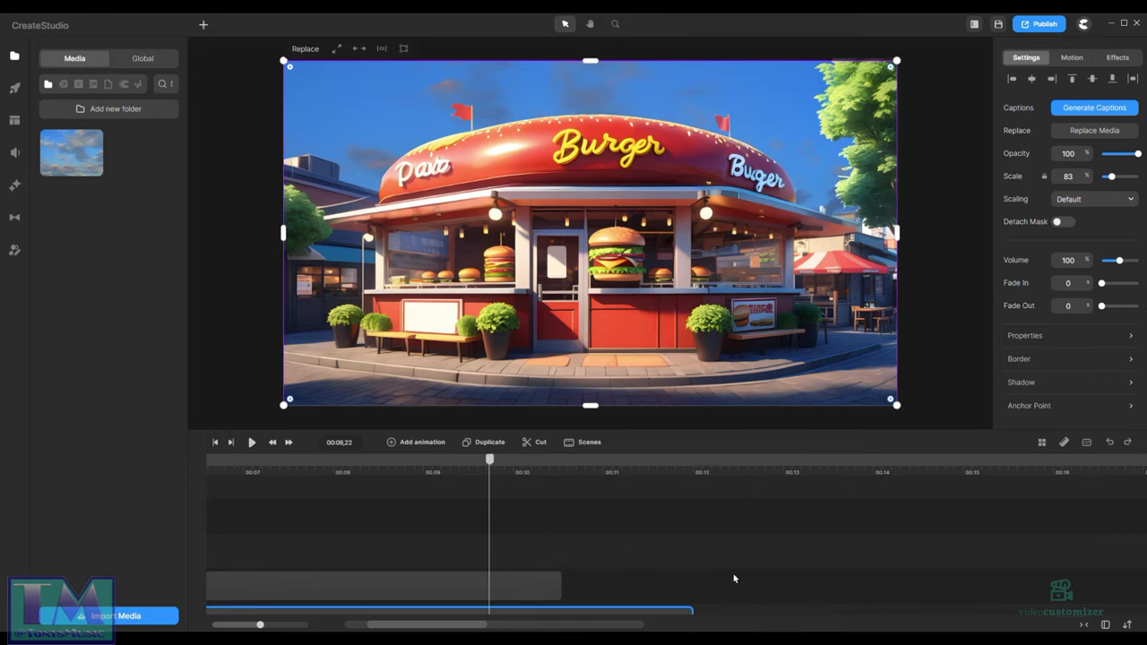
Step: Split the sky clip at 00:10,16 and delete the piece extending past the image
{"action": "left_click", "coordinate": [562, 466]}
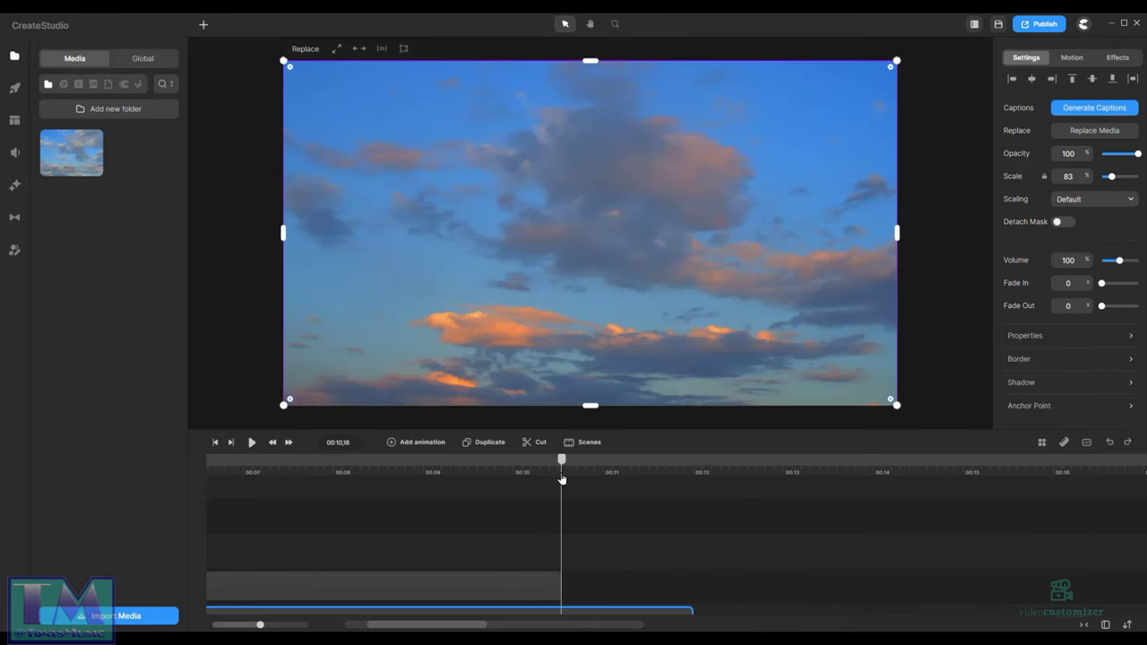
{"action": "left_click", "coordinate": [529, 442]}
{"action": "right_click", "coordinate": [651, 565]}
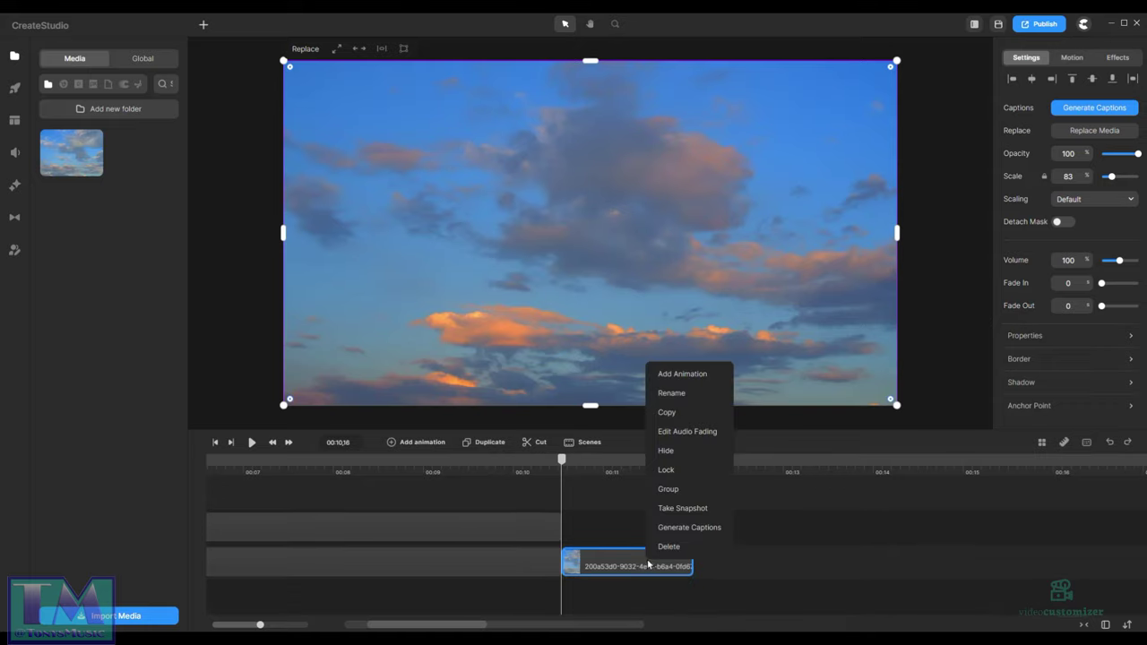
{"action": "left_click", "coordinate": [667, 545]}
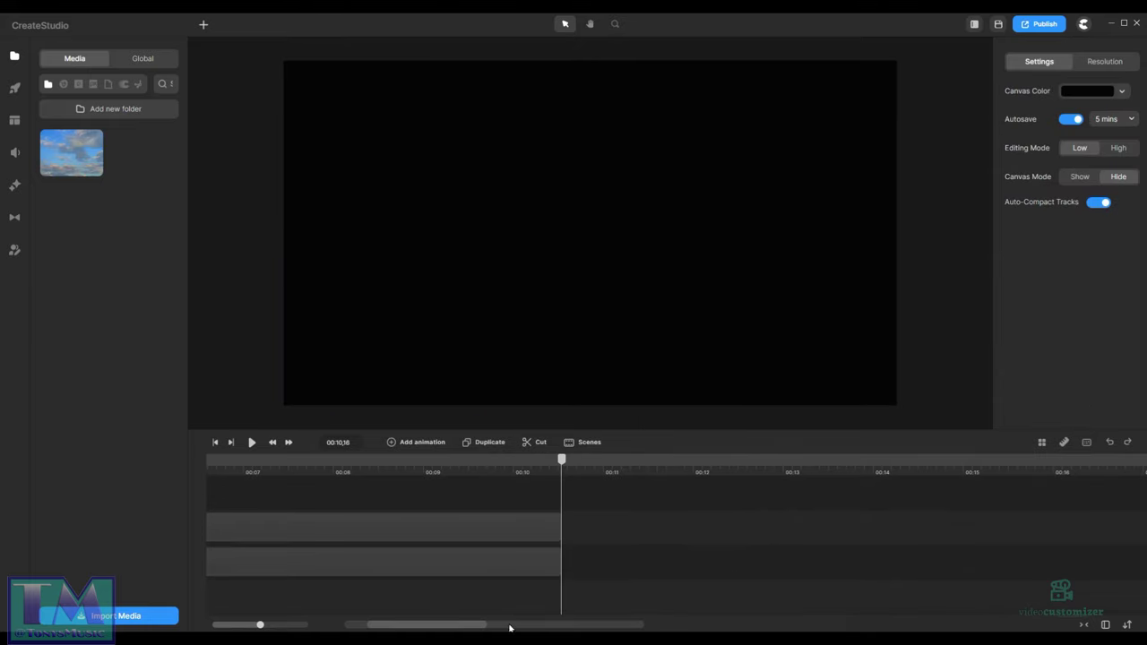
Step: Play the finished composition from the start of the timeline
{"action": "left_click_drag", "start_coordinate": [418, 625], "coordinate": [394, 625]}
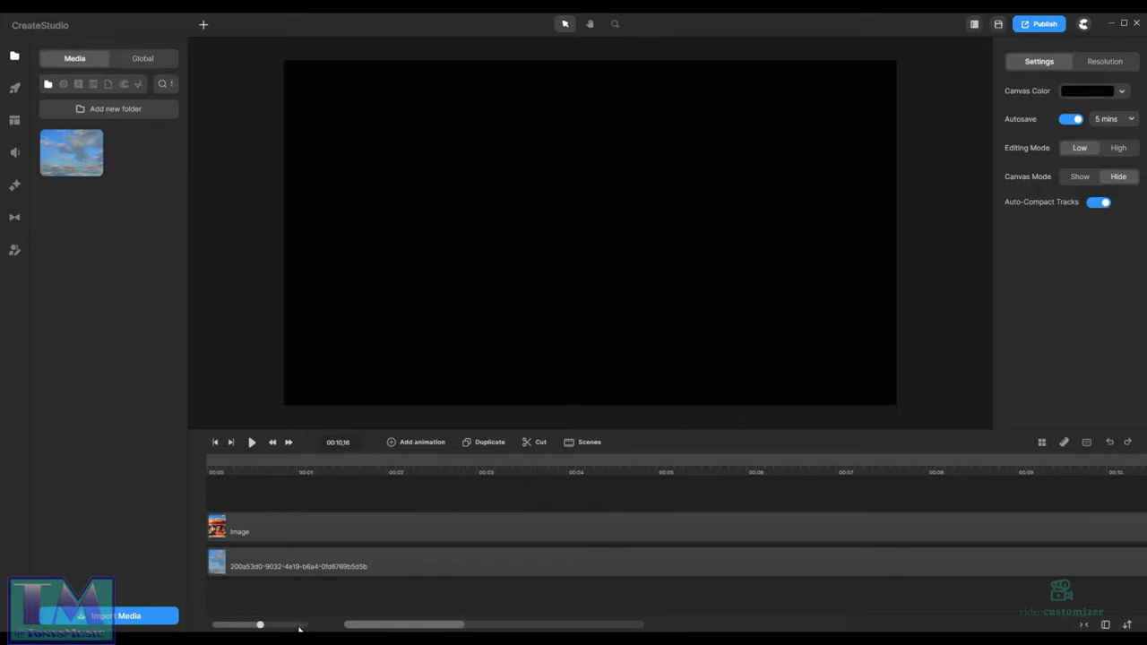
{"action": "left_click", "coordinate": [215, 443]}
{"action": "left_click", "coordinate": [252, 442]}
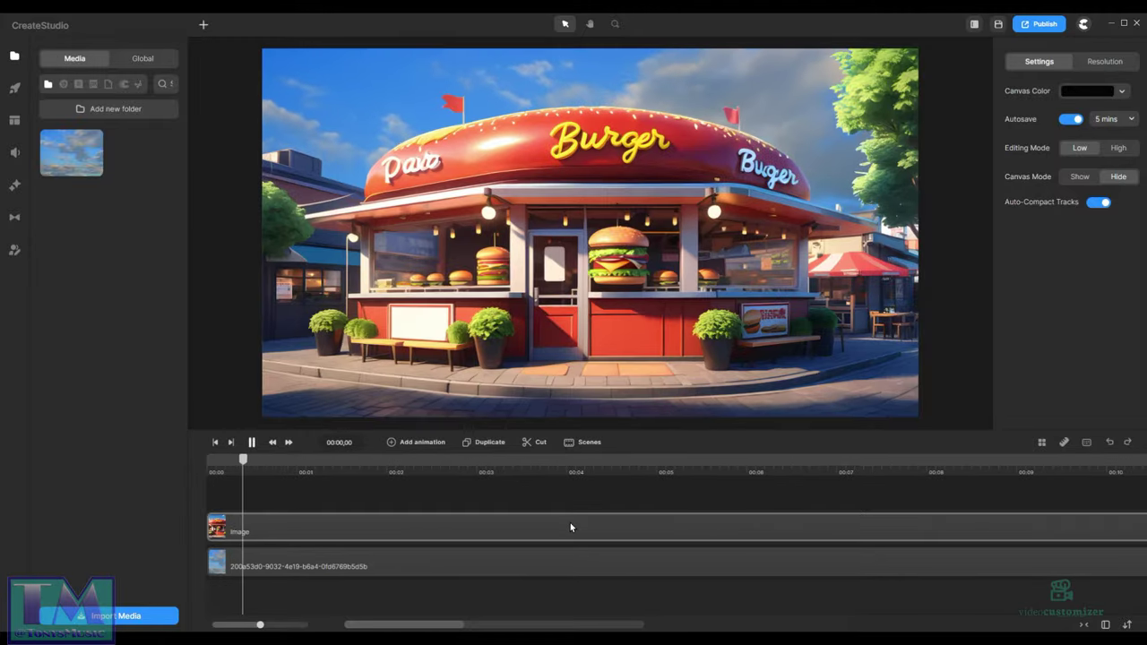